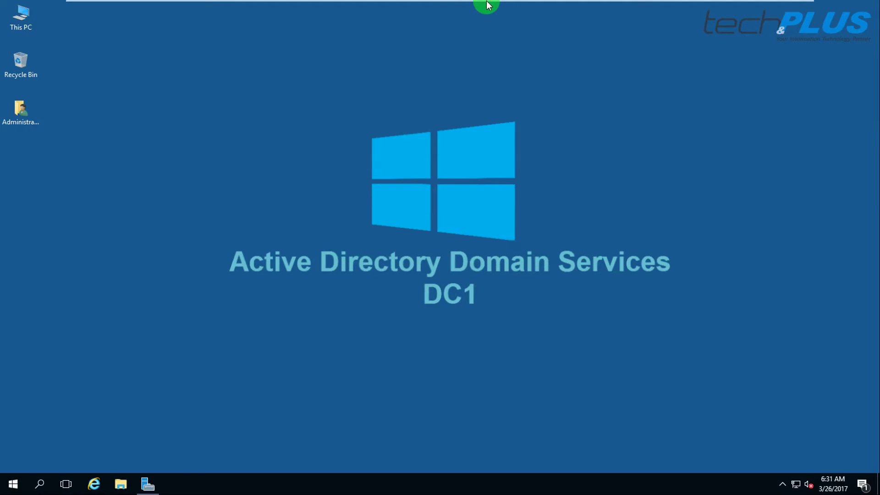
Step: Look over the desktops of the TPLAB-DC-01, TPLAB-WSUS-01 and TPLAB-PC-01 virtual machines
{"action": "mouse_move", "coordinate": [487, 5]}
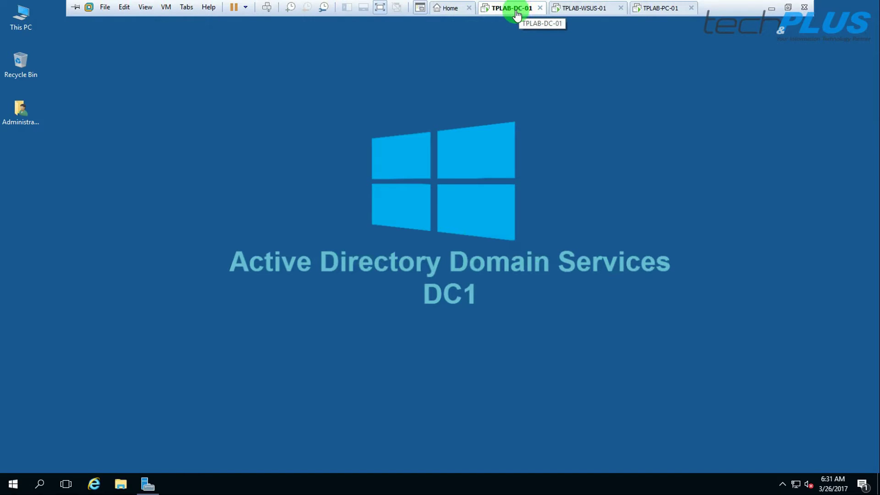
{"action": "left_click", "coordinate": [585, 8]}
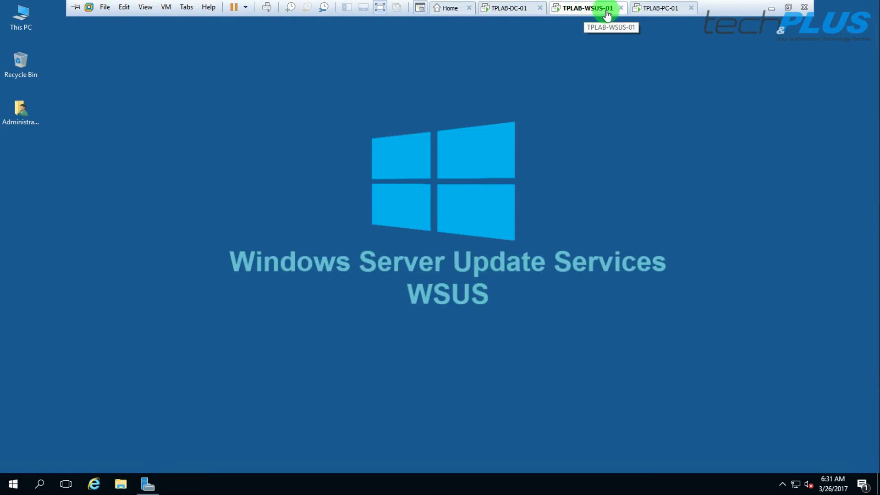
{"action": "left_click", "coordinate": [680, 12]}
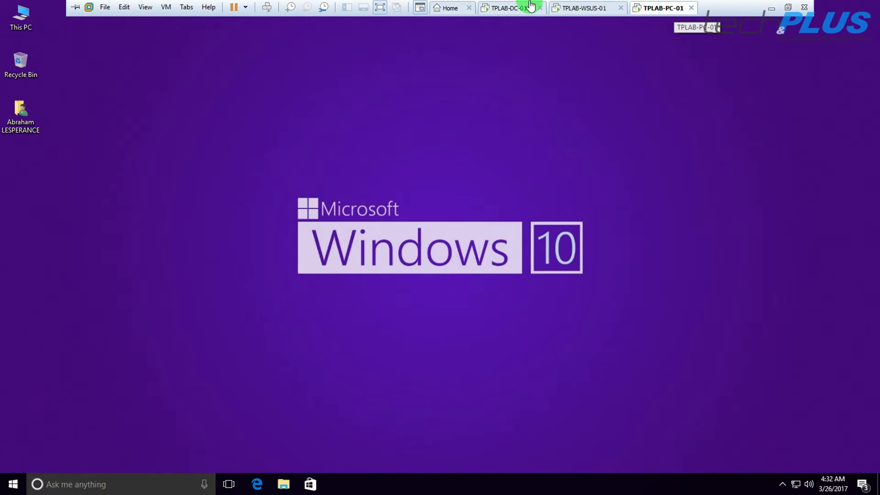
{"action": "left_click", "coordinate": [509, 10]}
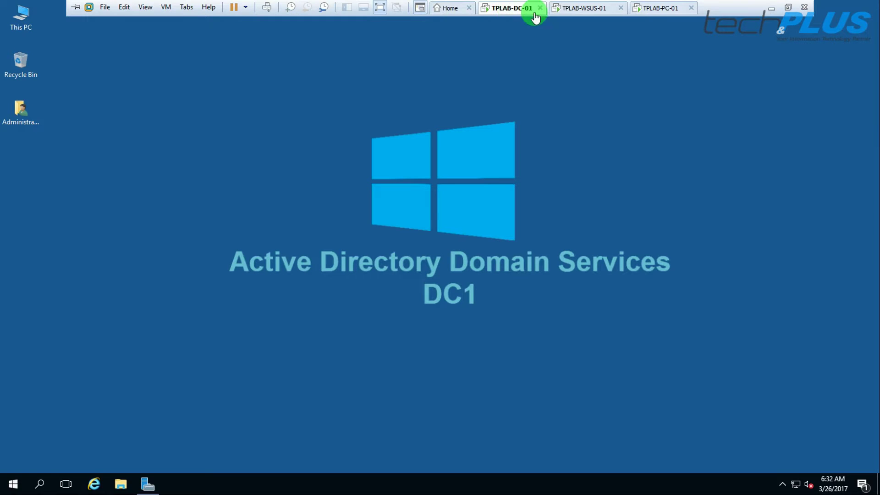
Step: Switch to the TPLAB-WSUS-01 virtual machine and start the Add Roles and Features Wizard from Server Manager
{"action": "left_click", "coordinate": [589, 10]}
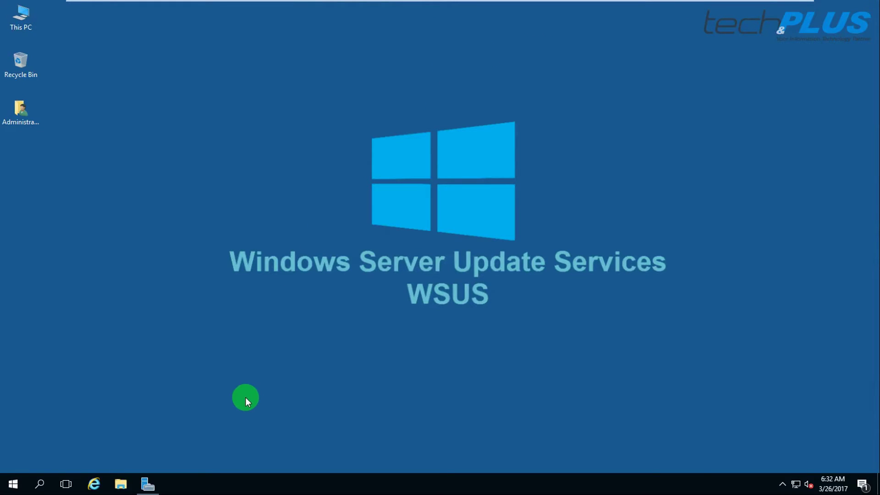
{"action": "left_click", "coordinate": [149, 485]}
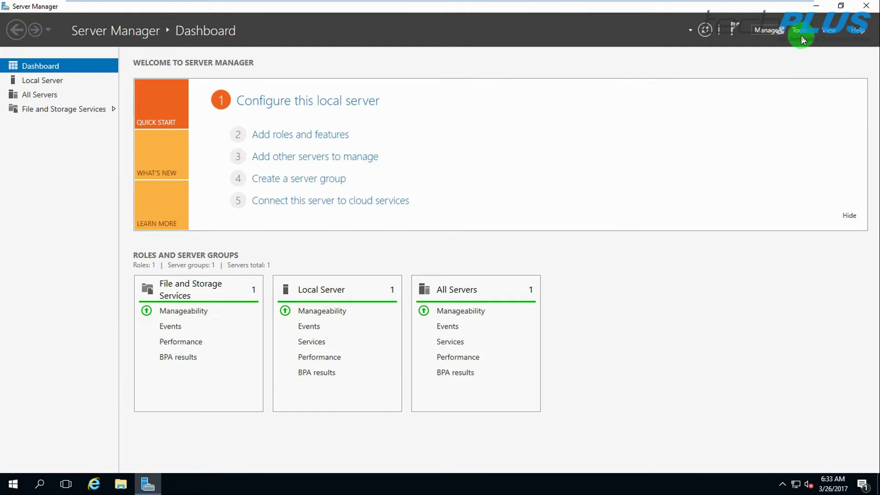
{"action": "left_click", "coordinate": [774, 32]}
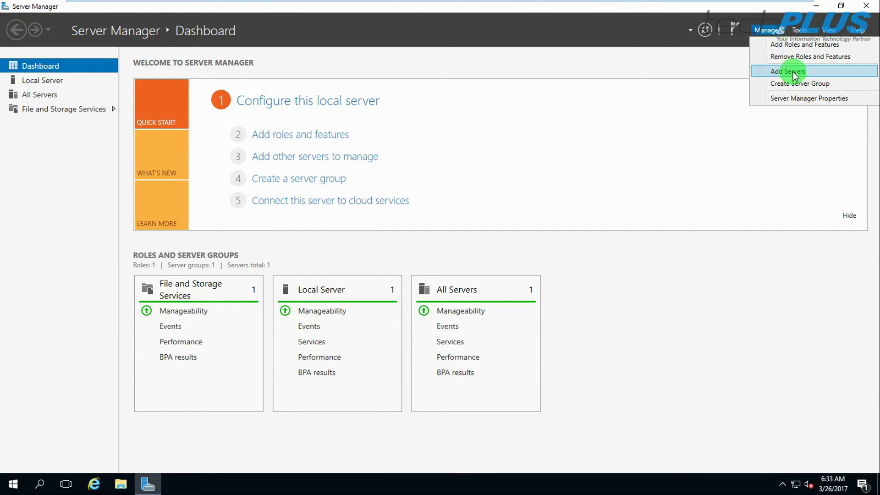
{"action": "left_click", "coordinate": [798, 44]}
{"action": "left_click_drag", "start_coordinate": [190, 23], "coordinate": [353, 67]}
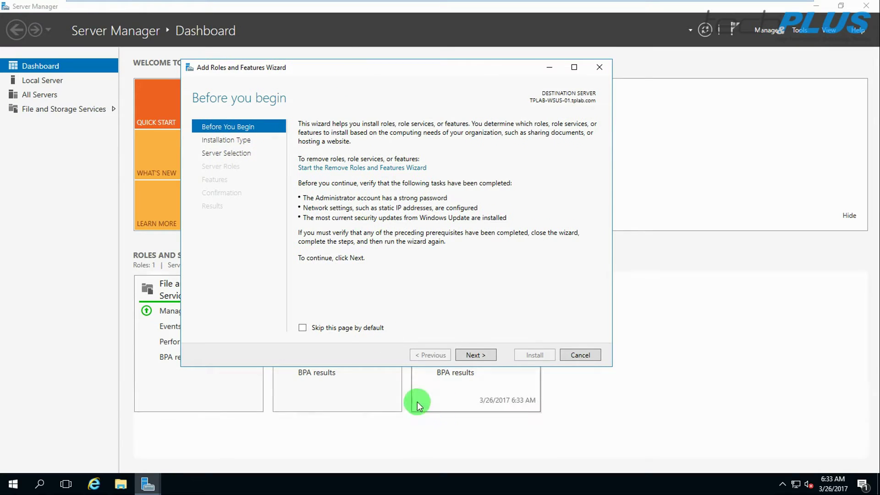
Step: Choose a role-based or feature-based installation on TPLAB-WSUS-01.tplab.com from the server pool
{"action": "left_click", "coordinate": [476, 355]}
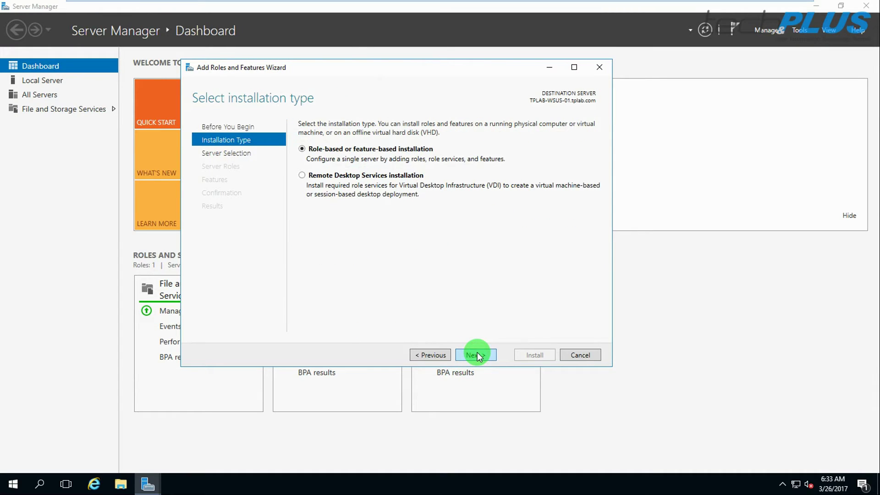
{"action": "left_click", "coordinate": [475, 355]}
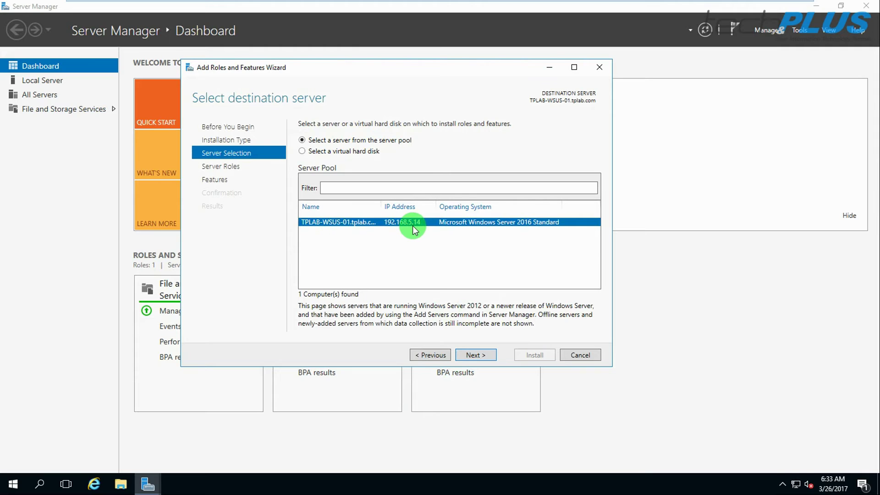
{"action": "left_click", "coordinate": [473, 355]}
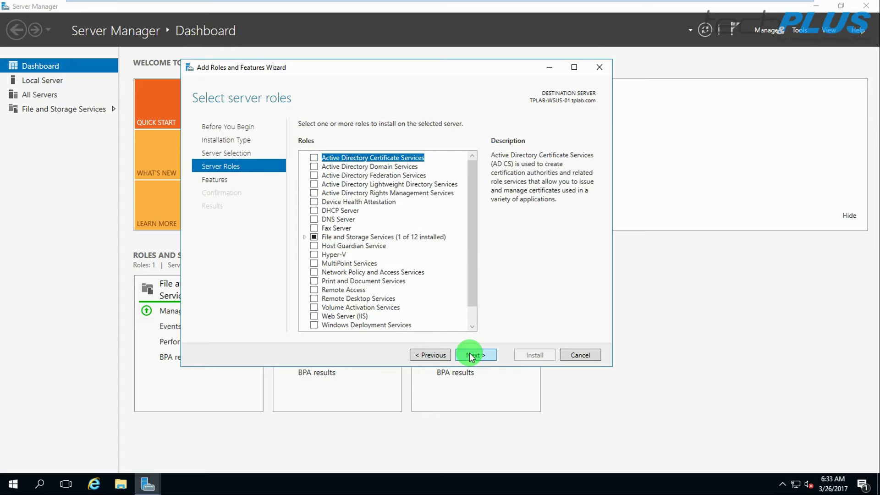
Step: Select the Windows Server Update Services role and add its required features, including the management tools
{"action": "scroll", "coordinate": [346, 267], "scroll_direction": "down", "scroll_amount": 1}
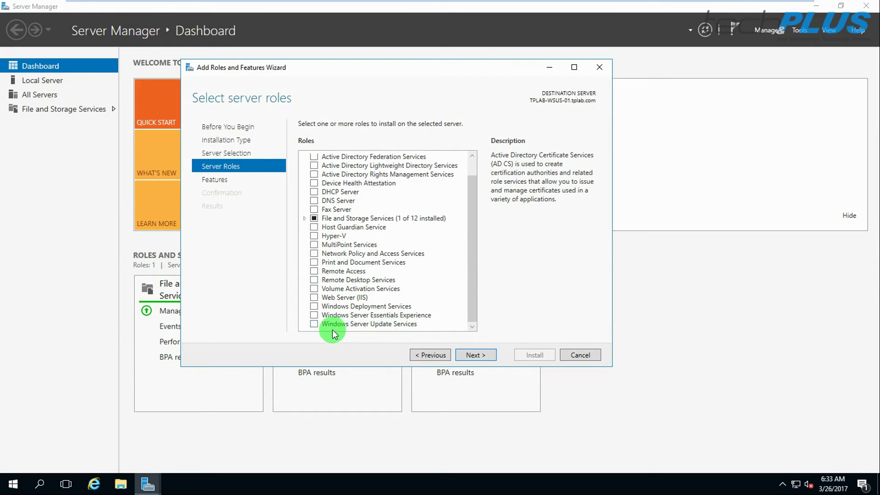
{"action": "left_click", "coordinate": [314, 324]}
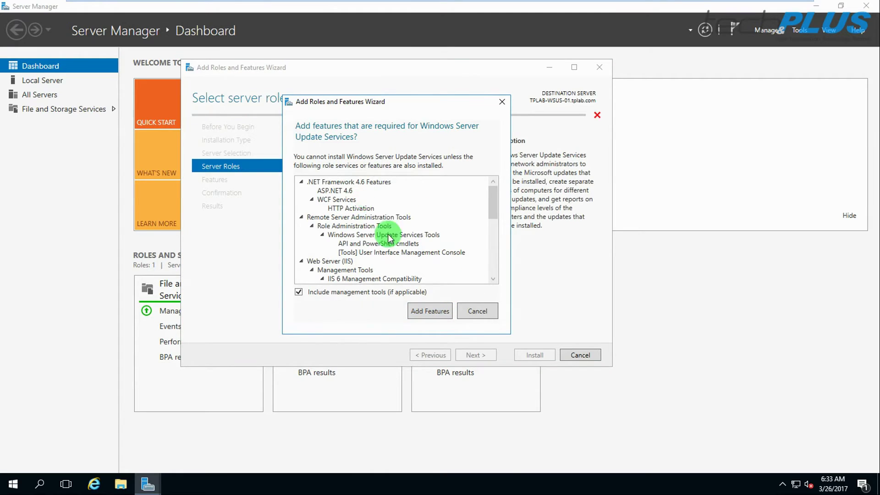
{"action": "left_click", "coordinate": [431, 313]}
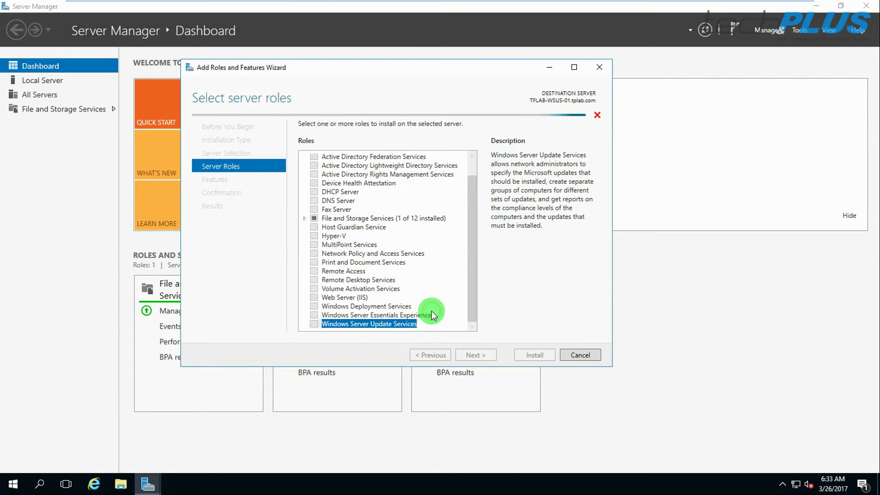
{"action": "left_click", "coordinate": [475, 356]}
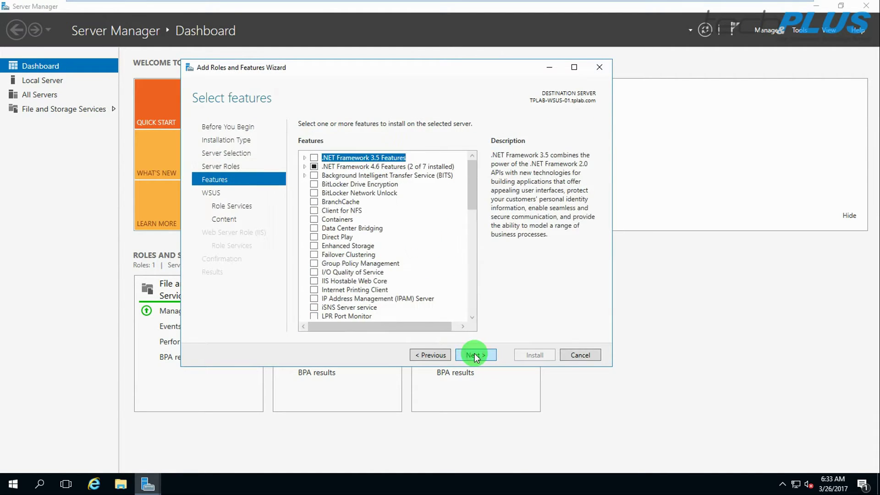
Step: Accept the default features and keep WID Connectivity and WSUS Services as the WSUS role services
{"action": "left_click", "coordinate": [475, 355]}
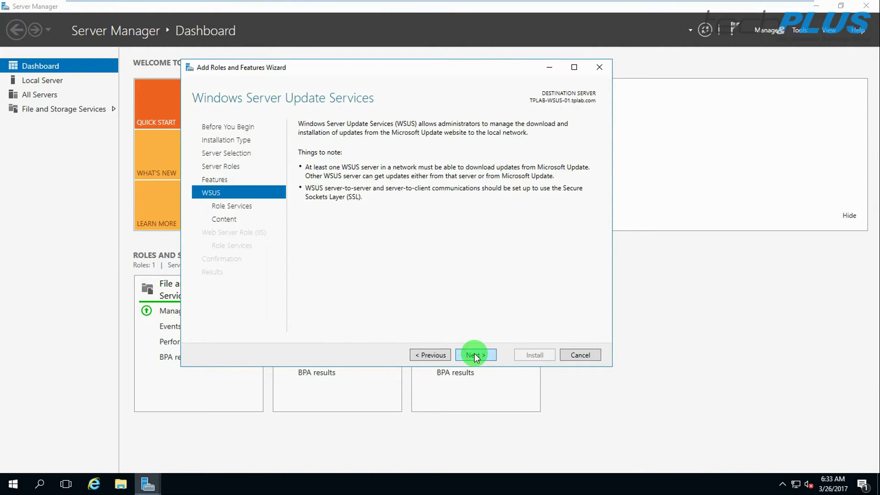
{"action": "left_click", "coordinate": [475, 355]}
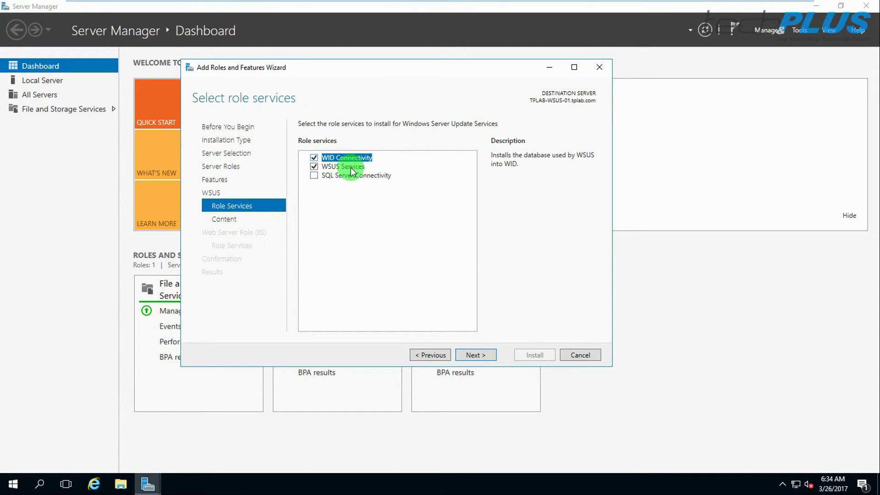
{"action": "left_click", "coordinate": [313, 157]}
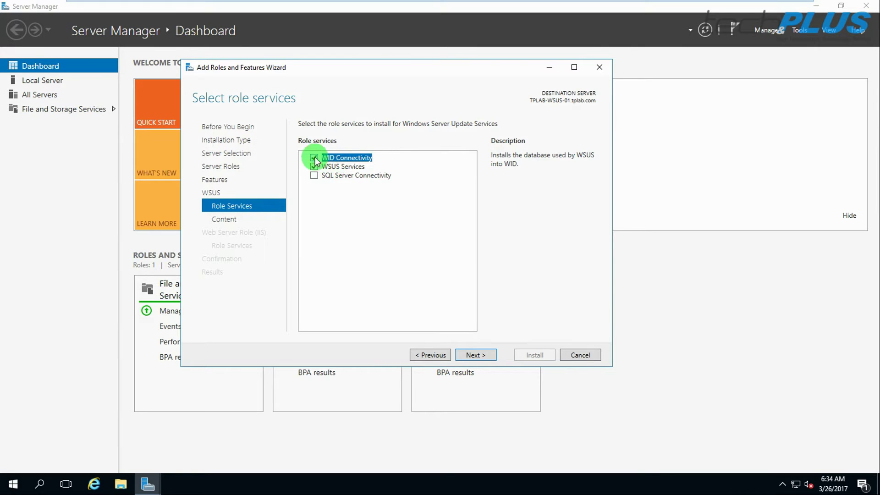
{"action": "left_click", "coordinate": [473, 356]}
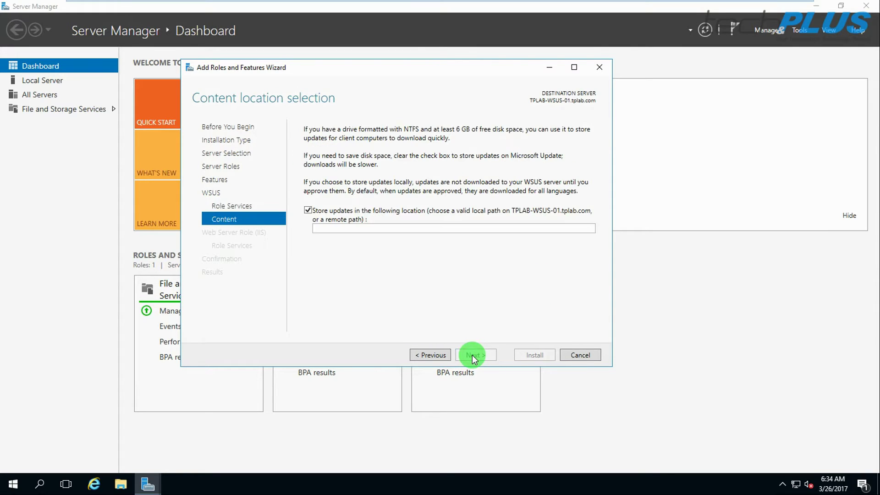
Step: Keep local storage of updates enabled and set the content location to E:\
{"action": "left_click", "coordinate": [308, 210]}
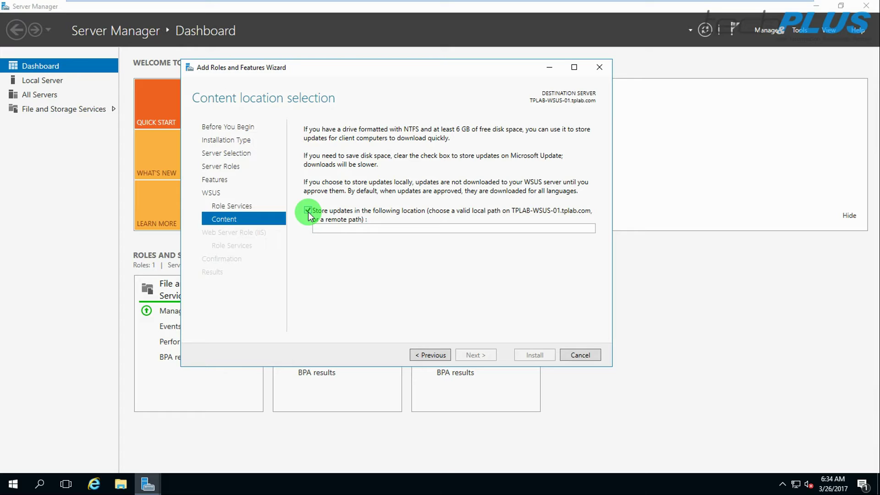
{"action": "left_click", "coordinate": [326, 229]}
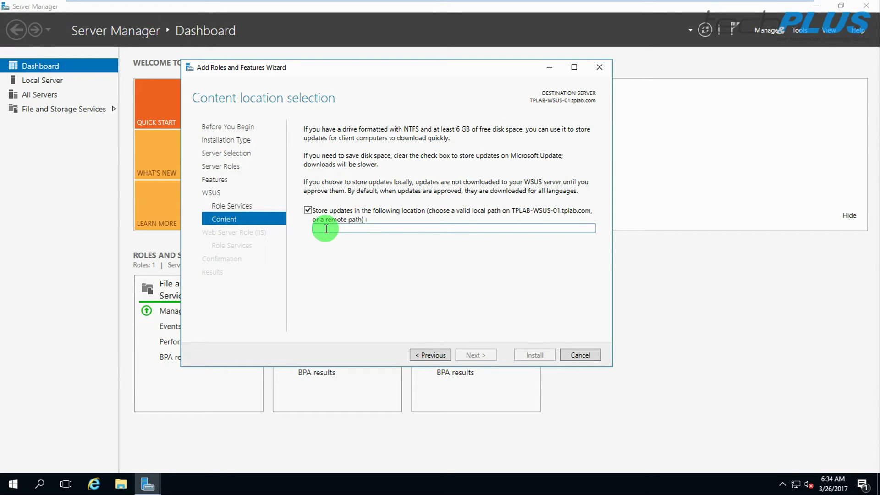
{"action": "type", "text": "E:\\"}
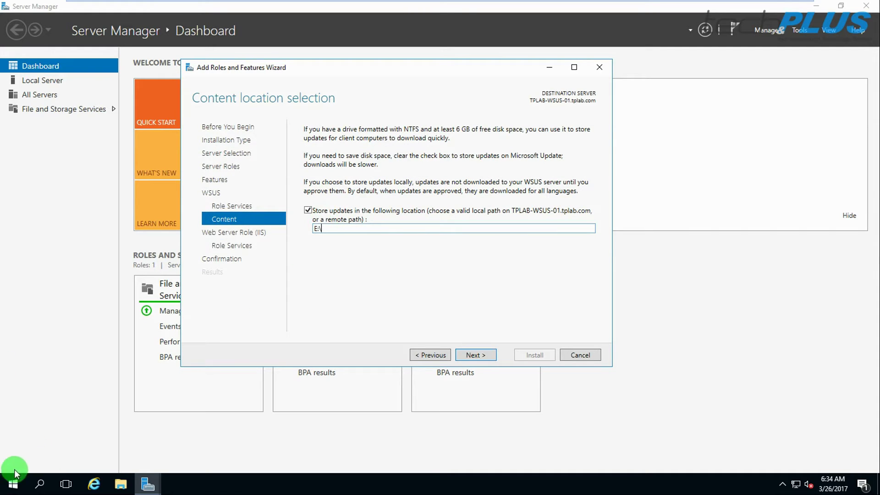
Step: Check the New Volume (E:) drive and its free space in File Explorer, closing the window when done
{"action": "left_click", "coordinate": [121, 483]}
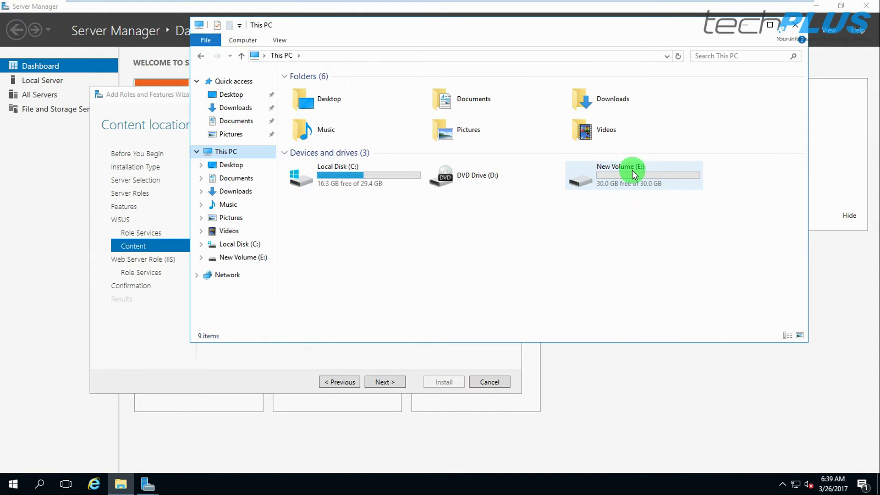
{"action": "left_click", "coordinate": [656, 184]}
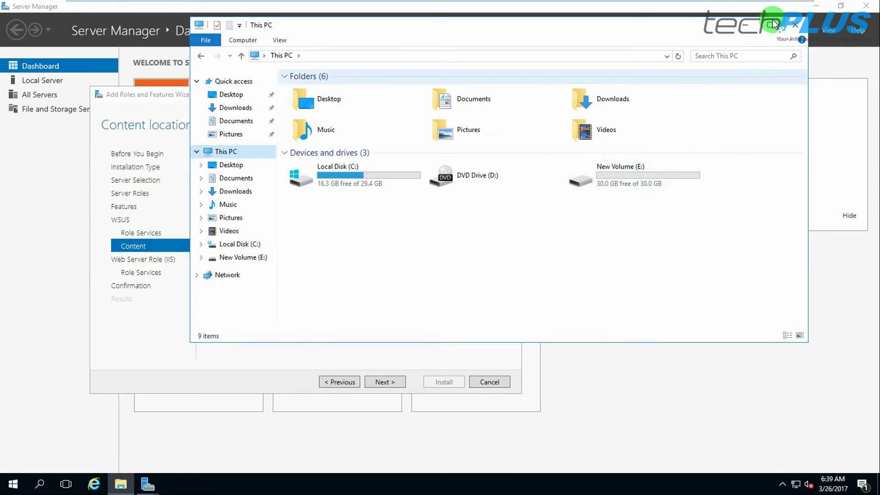
{"action": "left_click", "coordinate": [796, 24]}
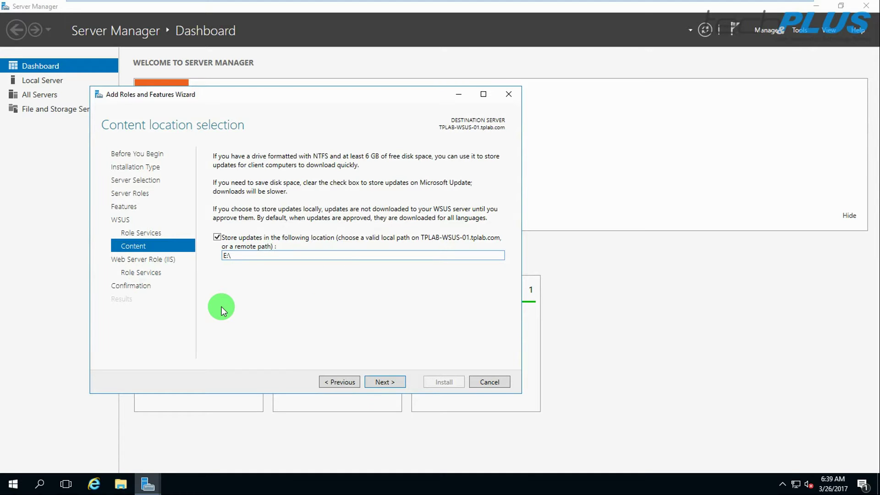
Step: Accept the content location and the default Web Server (IIS) role services, continuing to the installation confirmation
{"action": "left_click", "coordinate": [383, 383]}
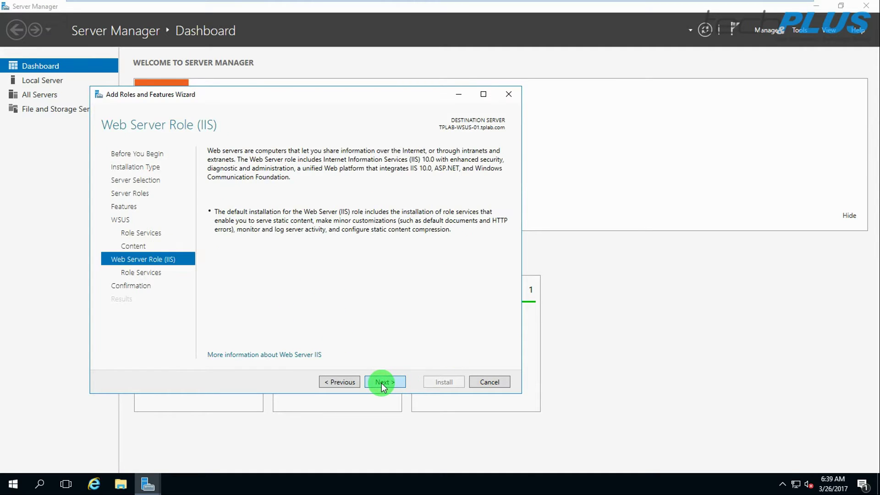
{"action": "left_click", "coordinate": [382, 383]}
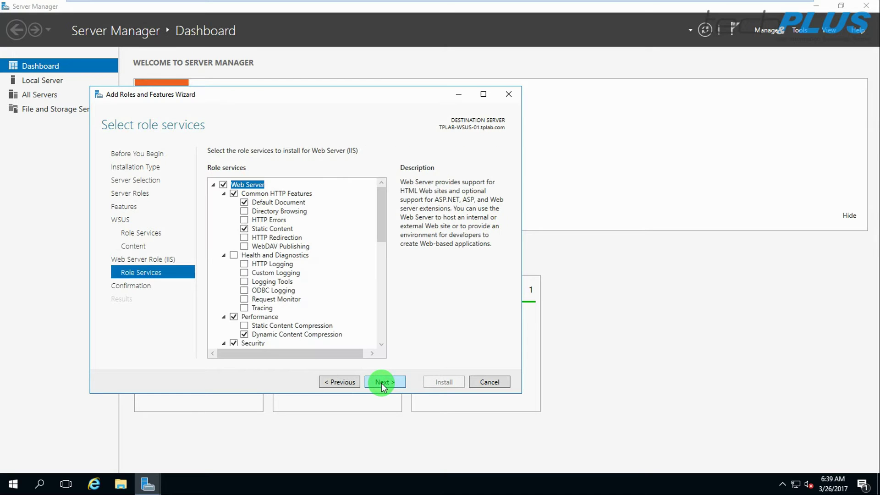
{"action": "scroll", "coordinate": [295, 240], "scroll_direction": "down", "scroll_amount": 8}
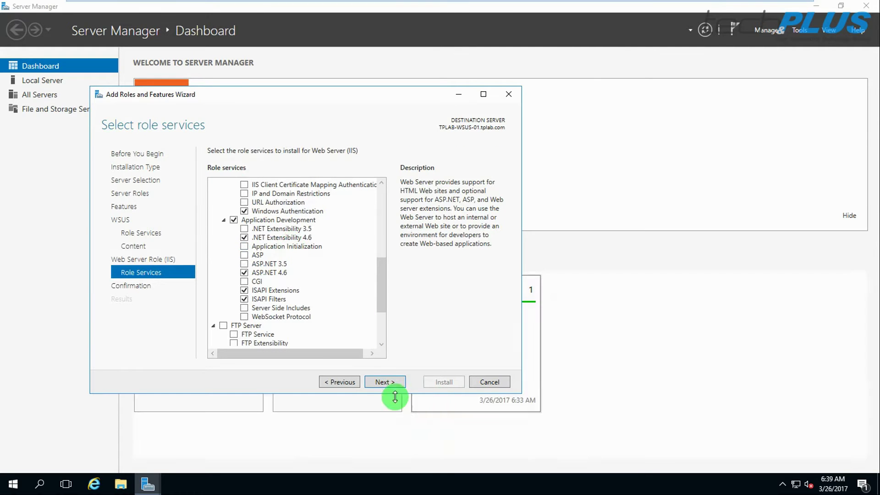
{"action": "left_click", "coordinate": [385, 380]}
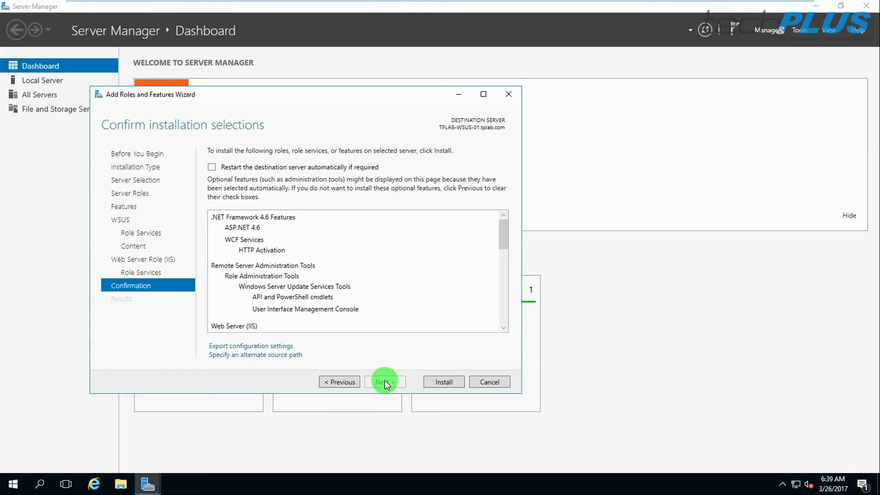
Step: Review the installation selections, install the chosen roles and features, and close the wizard when installation finishes
{"action": "scroll", "coordinate": [318, 263], "scroll_direction": "down", "scroll_amount": 10}
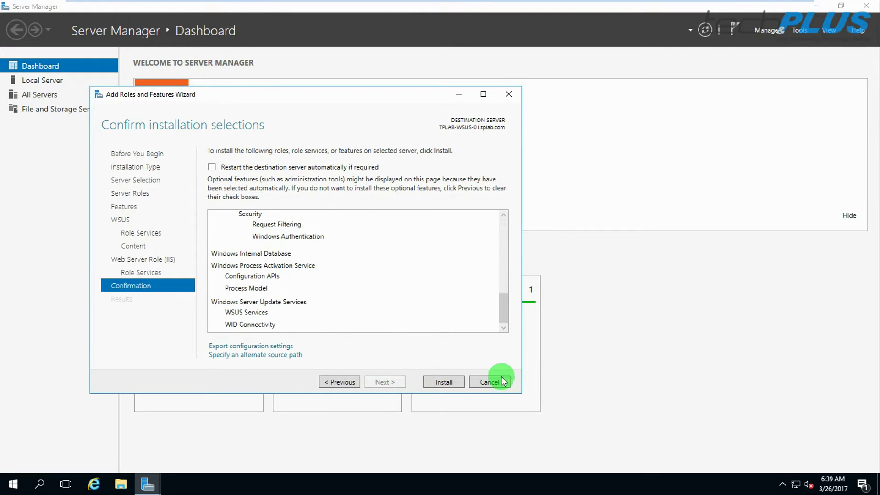
{"action": "left_click", "coordinate": [447, 381]}
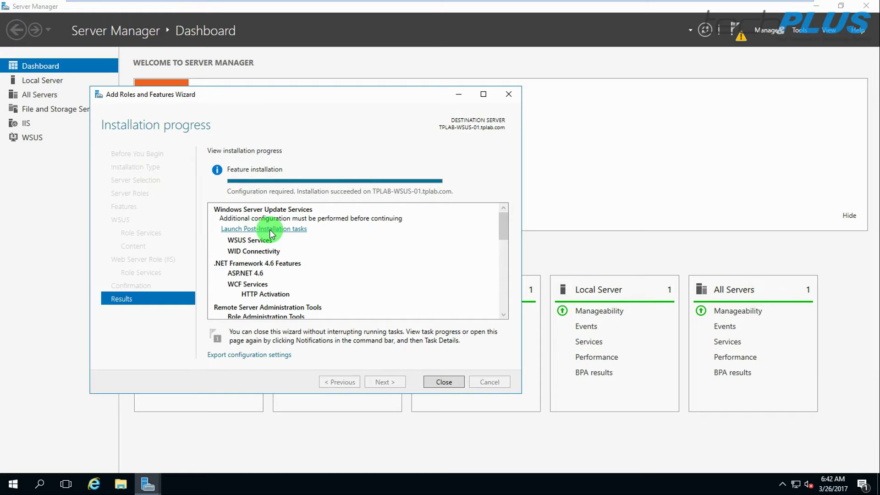
{"action": "left_click", "coordinate": [440, 382]}
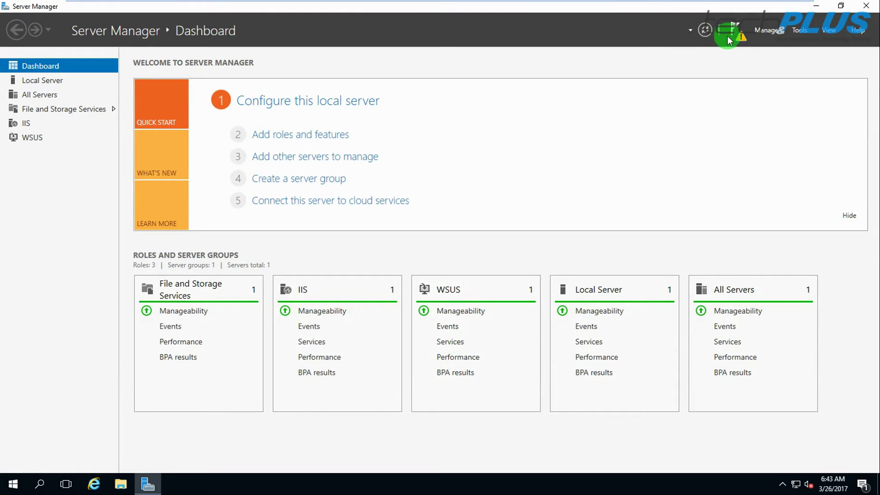
Step: Launch the WSUS post-installation tasks from the Server Manager notifications and check their progress
{"action": "left_click", "coordinate": [733, 35]}
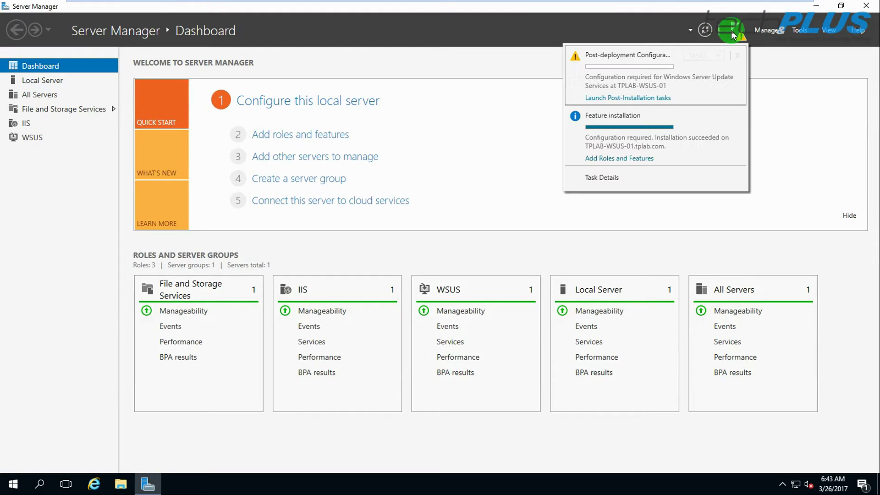
{"action": "left_click", "coordinate": [615, 99]}
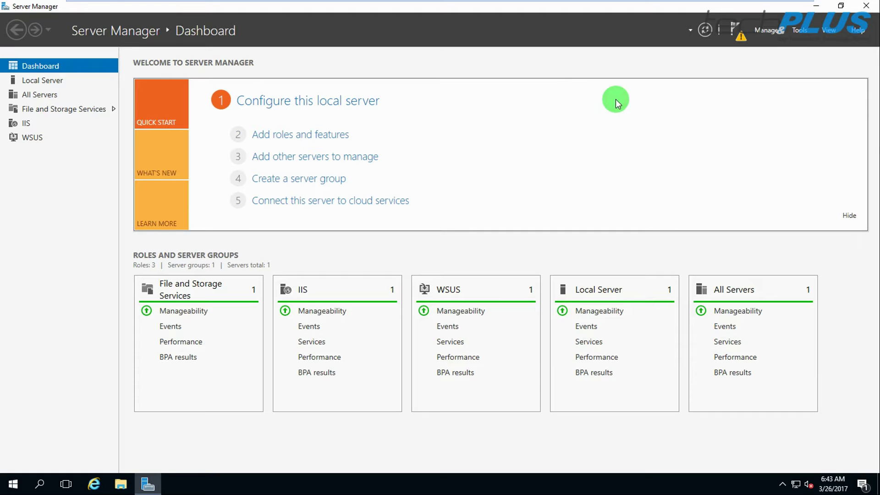
{"action": "left_click", "coordinate": [731, 30]}
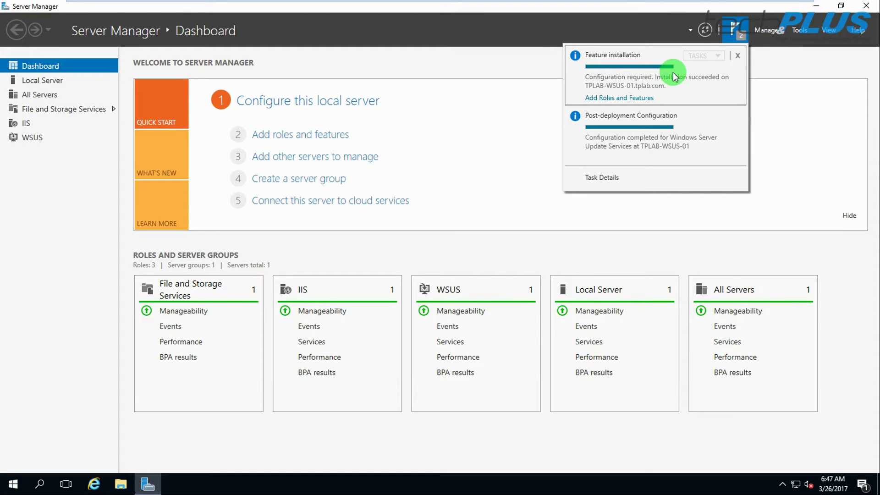
Step: Clear the finished task notifications and launch the Windows Server Update Services configuration wizard
{"action": "left_click", "coordinate": [738, 55]}
{"action": "left_click", "coordinate": [738, 55]}
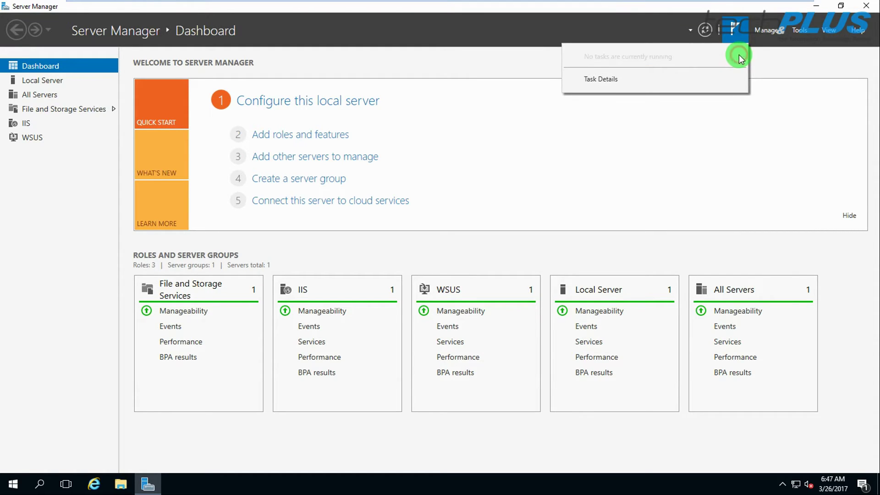
{"action": "left_click", "coordinate": [766, 76]}
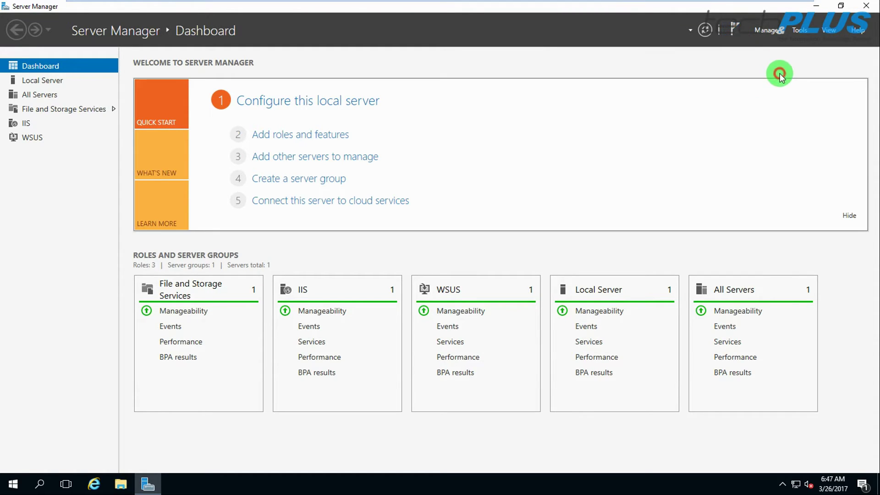
{"action": "left_click", "coordinate": [800, 31]}
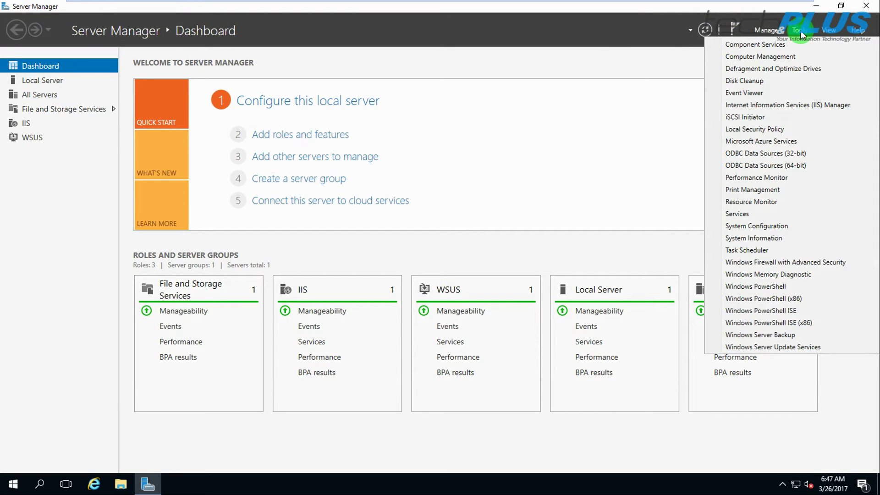
{"action": "left_click", "coordinate": [782, 347]}
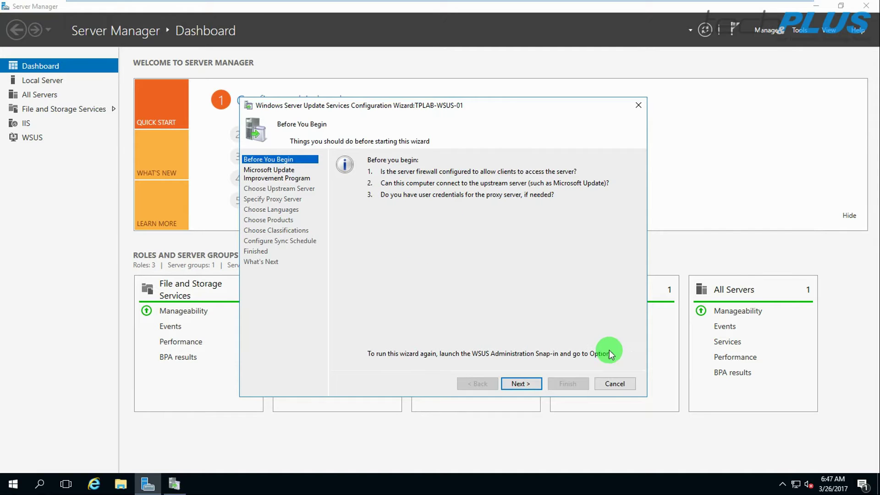
Step: Opt out of the Microsoft Update Improvement Program and keep Synchronize from Microsoft Update as the upstream source
{"action": "left_click", "coordinate": [522, 385]}
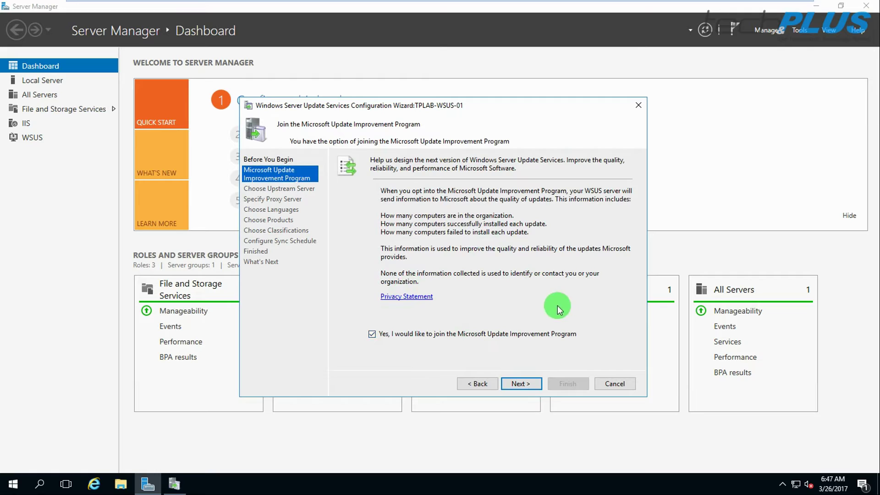
{"action": "left_click", "coordinate": [374, 339]}
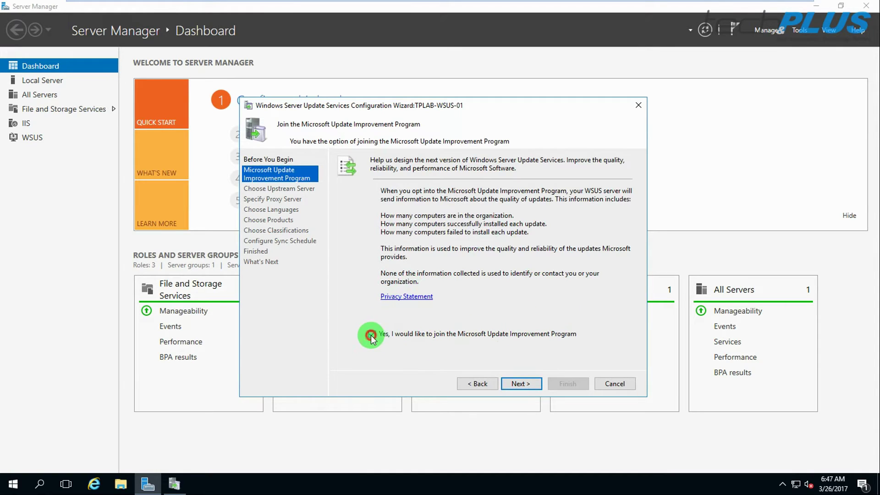
{"action": "left_click", "coordinate": [516, 384]}
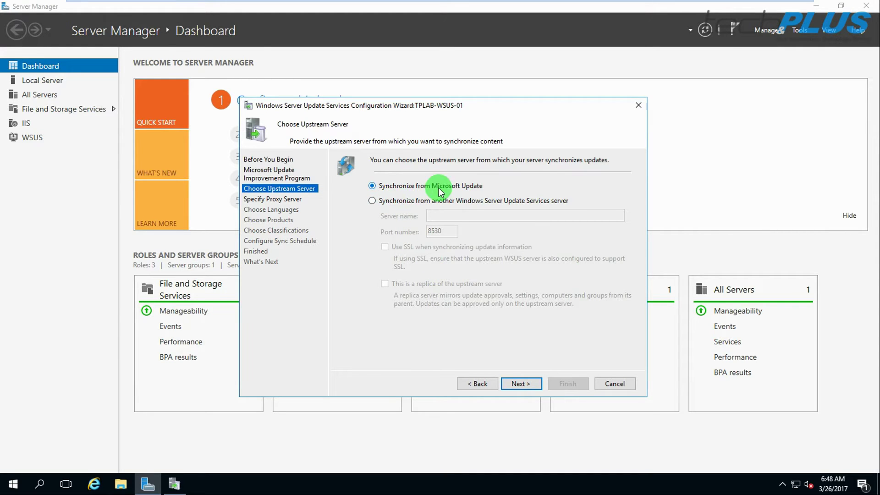
{"action": "left_click", "coordinate": [518, 385]}
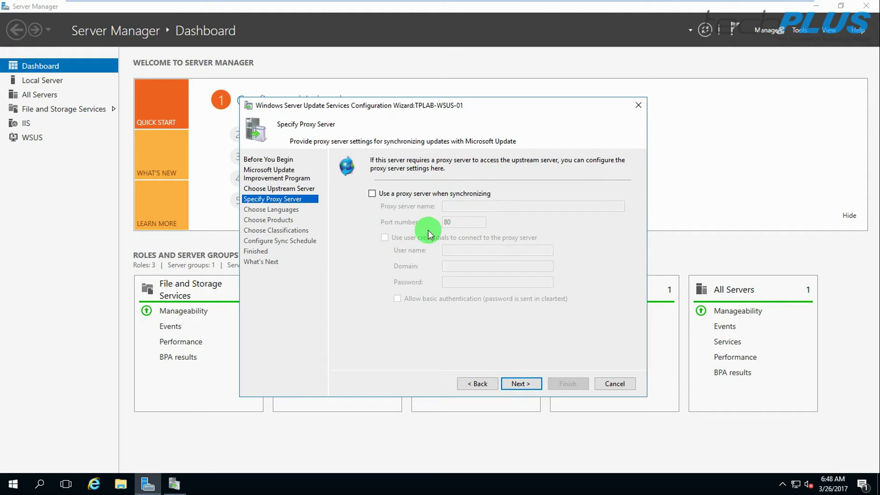
Step: Leave synchronization without a proxy server and start connecting to the upstream server to download update information
{"action": "left_click", "coordinate": [371, 194]}
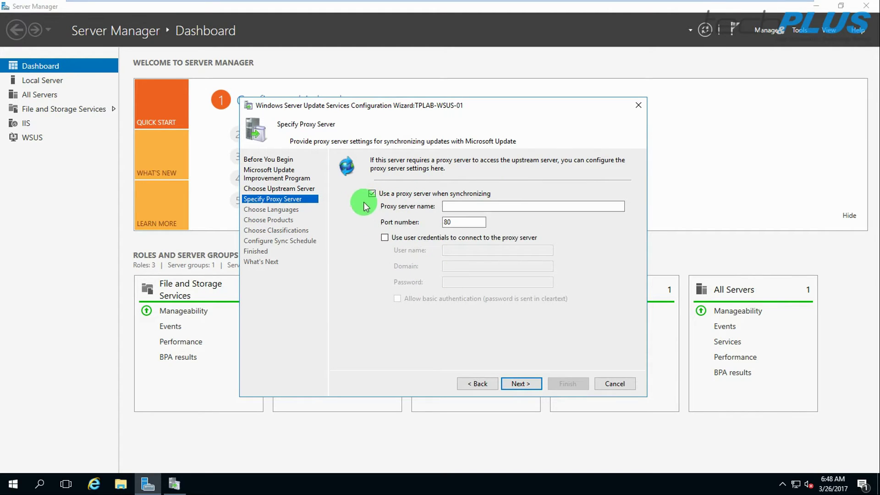
{"action": "left_click", "coordinate": [372, 194]}
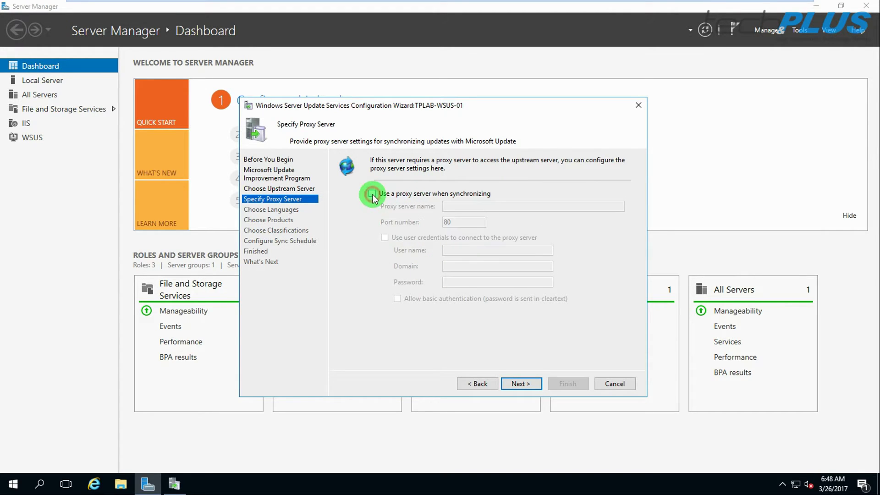
{"action": "left_click", "coordinate": [521, 383]}
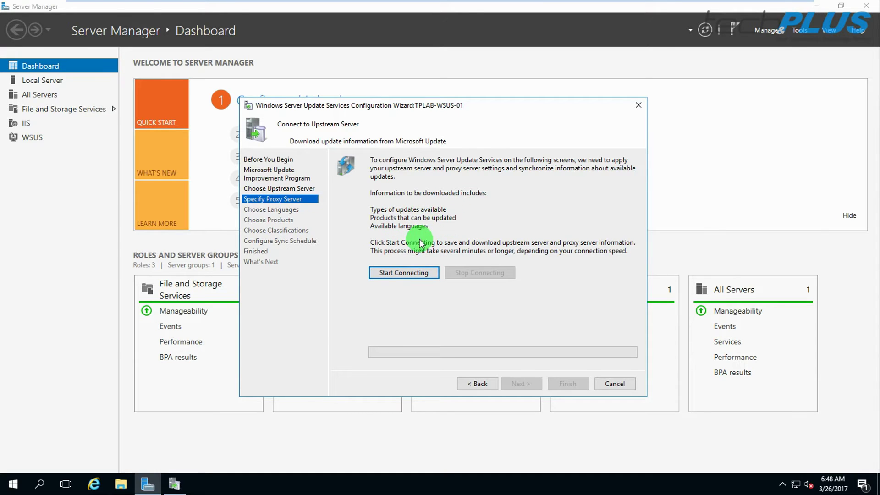
{"action": "left_click", "coordinate": [399, 274]}
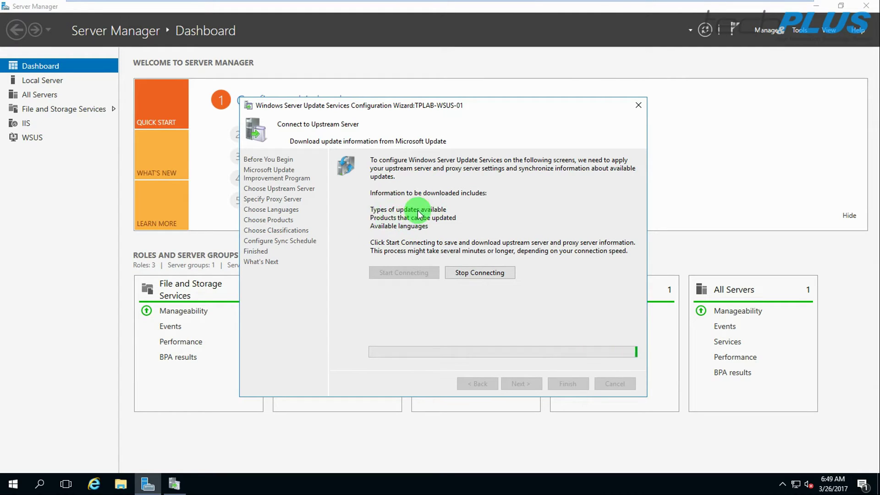
Step: Switch to the TPLAB-DC-01 virtual machine and open Active Directory Users and Computers from Server Manager
{"action": "mouse_move", "coordinate": [467, 4]}
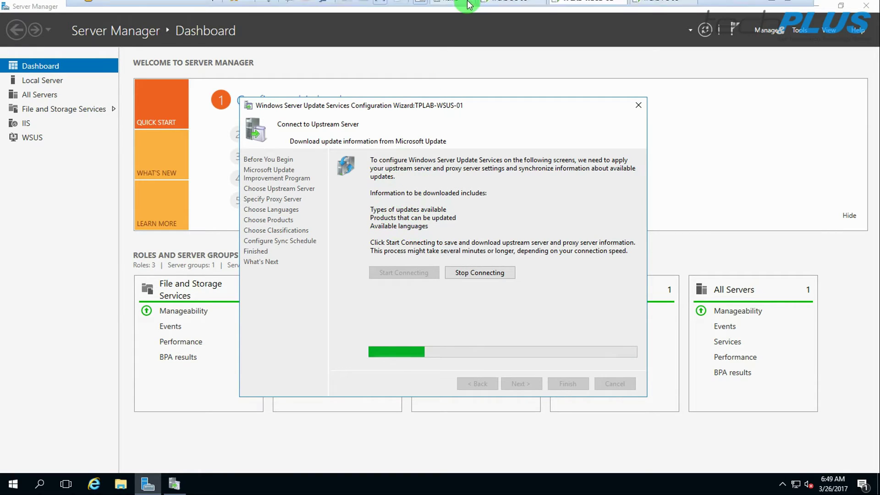
{"action": "left_click", "coordinate": [514, 9]}
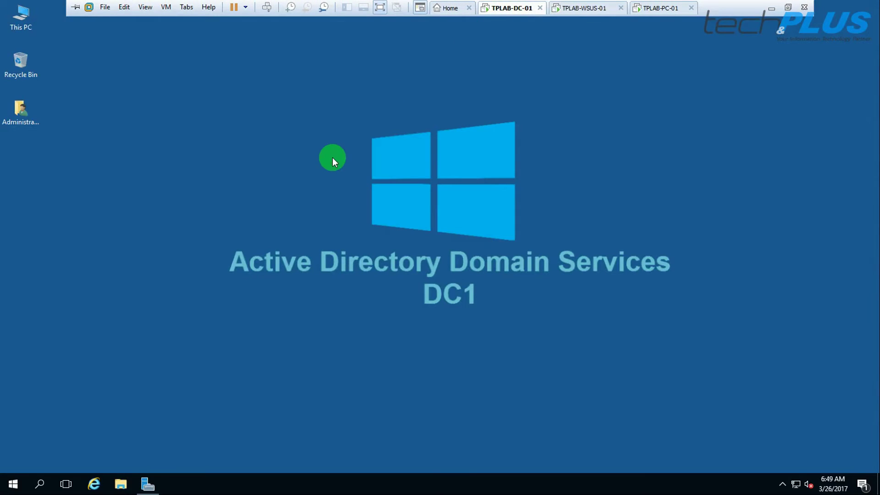
{"action": "left_click", "coordinate": [148, 484]}
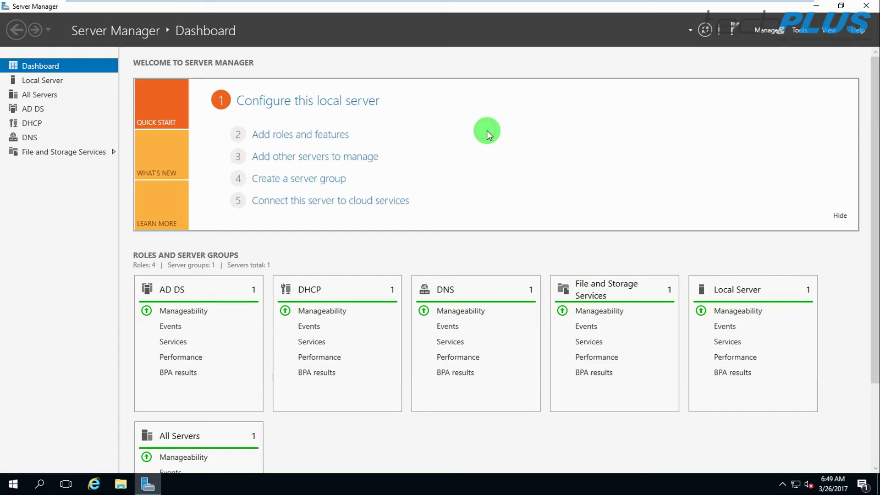
{"action": "left_click", "coordinate": [801, 35]}
{"action": "left_click", "coordinate": [747, 94]}
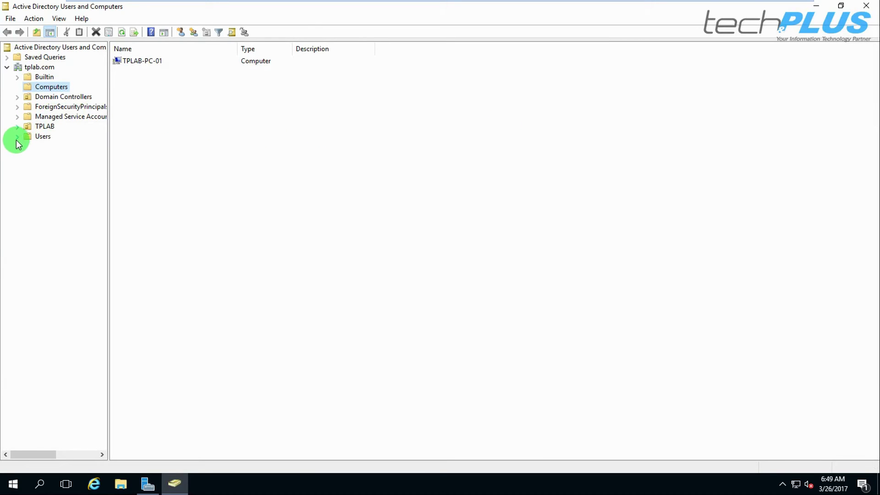
Step: Move the computer TPLAB-PC-01 from Computers into the Workstations unit under TPLAB and check that unit's contents
{"action": "left_click", "coordinate": [138, 61]}
{"action": "left_click", "coordinate": [263, 107]}
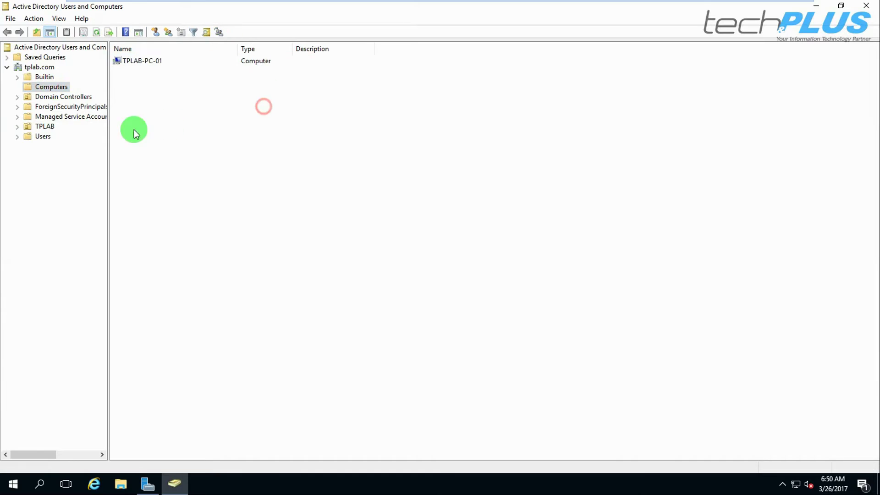
{"action": "left_click", "coordinate": [17, 126]}
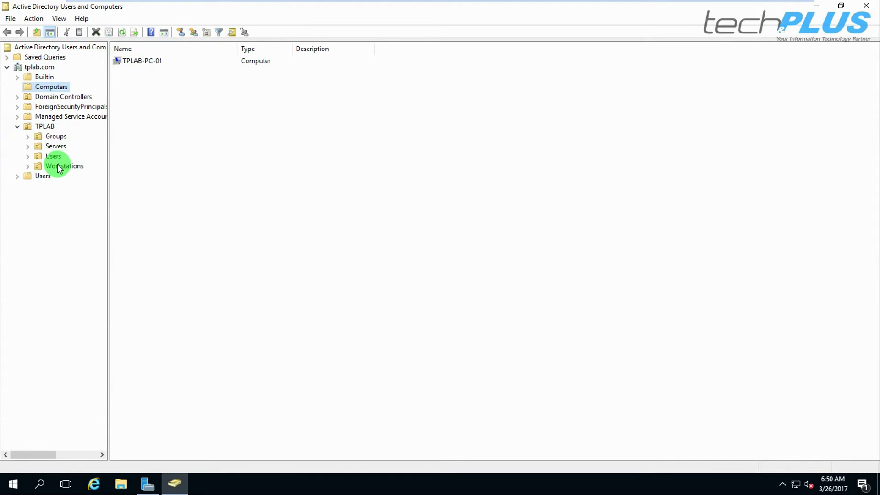
{"action": "right_click", "coordinate": [144, 60]}
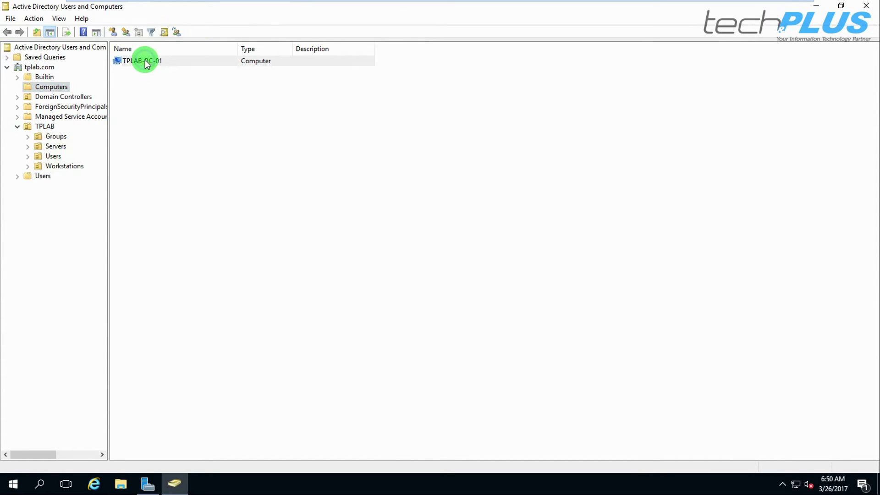
{"action": "left_click", "coordinate": [176, 105]}
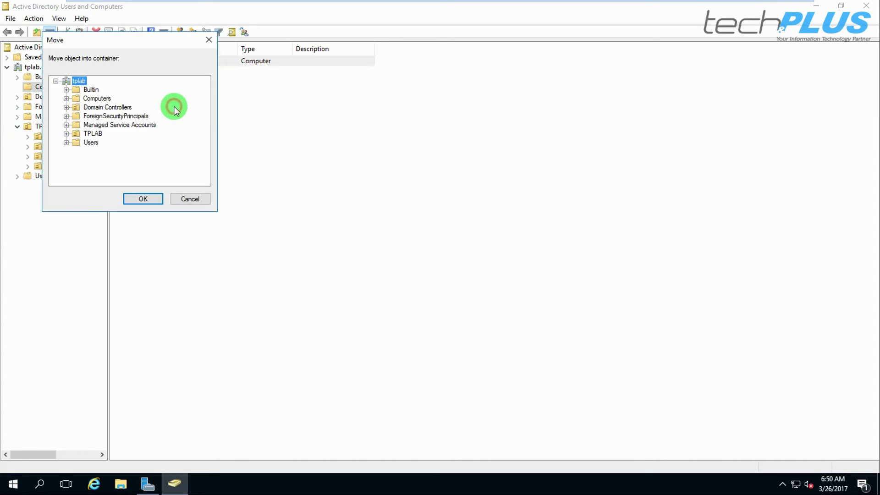
{"action": "left_click", "coordinate": [66, 134]}
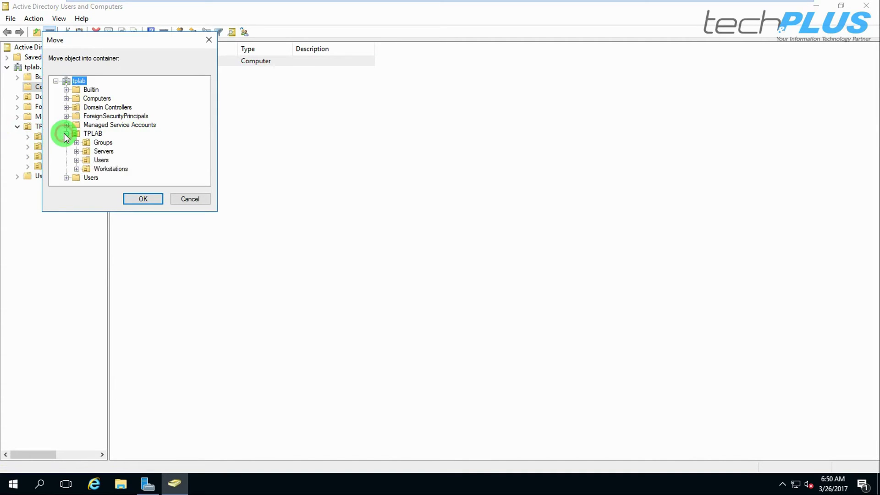
{"action": "left_click", "coordinate": [138, 197]}
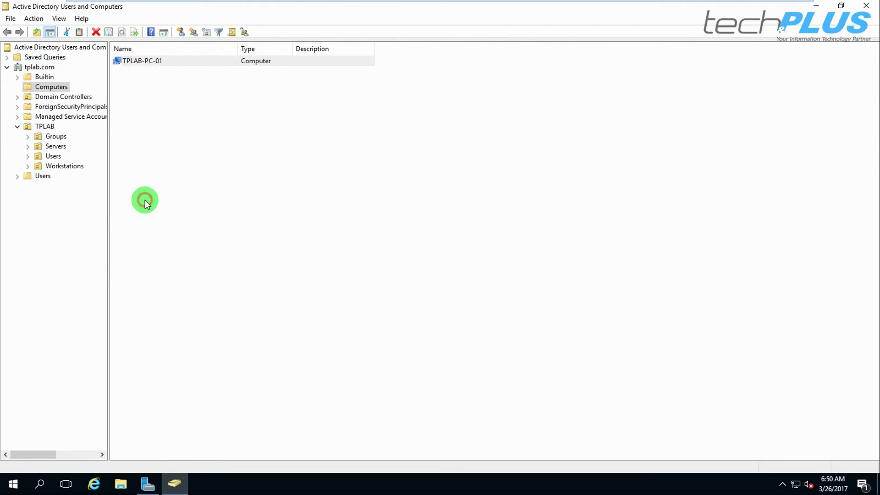
{"action": "left_click", "coordinate": [54, 166]}
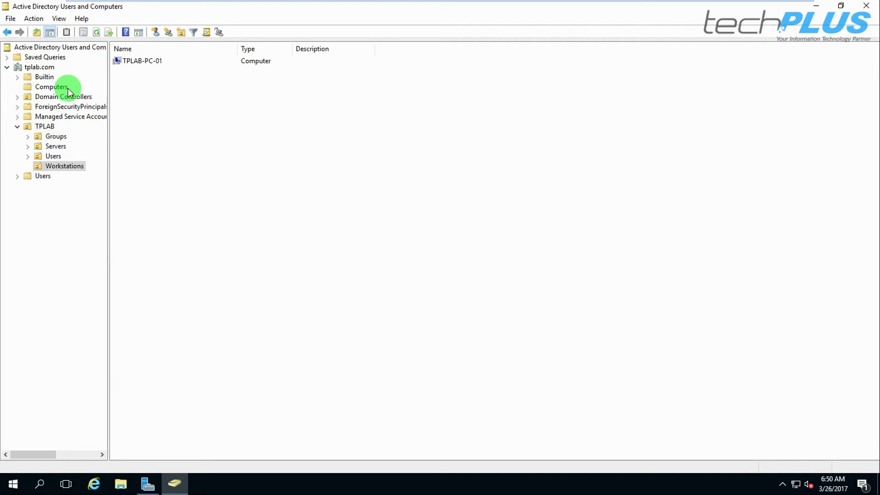
Step: Minimize Active Directory Users and Computers and open Group Policy Management in a maximized window
{"action": "left_click", "coordinate": [817, 9]}
{"action": "left_click", "coordinate": [795, 28]}
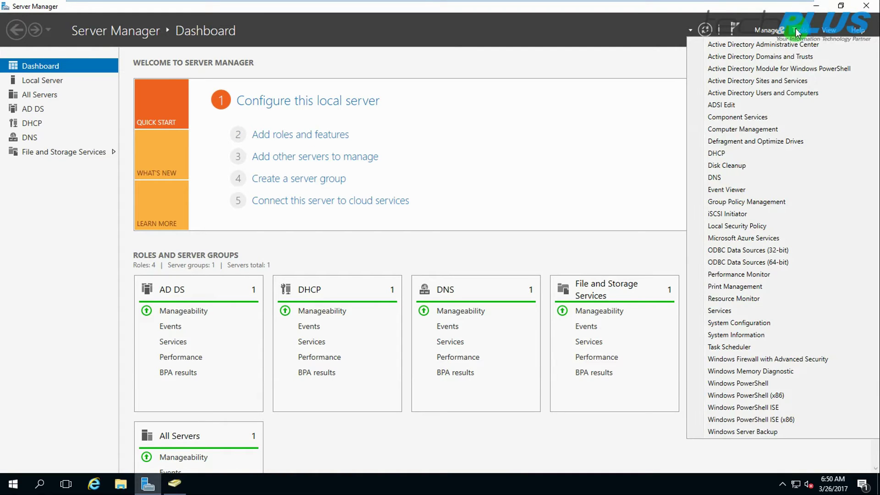
{"action": "left_click", "coordinate": [749, 204]}
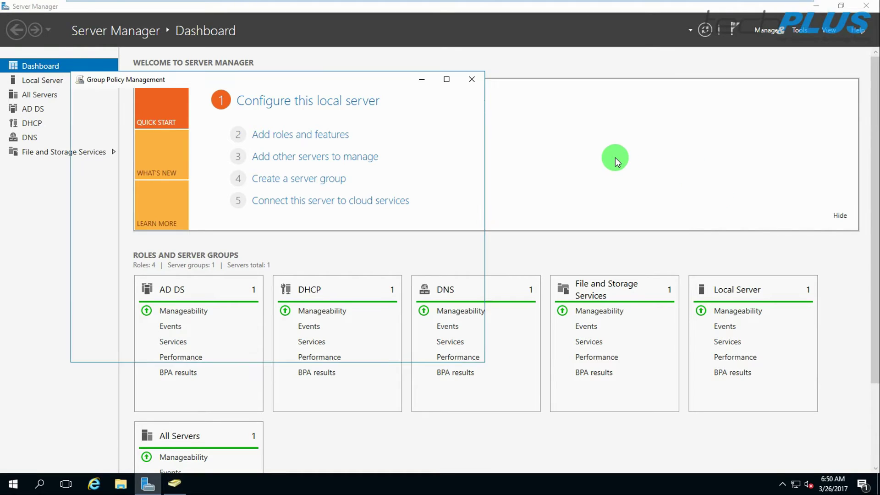
{"action": "left_click", "coordinate": [447, 79]}
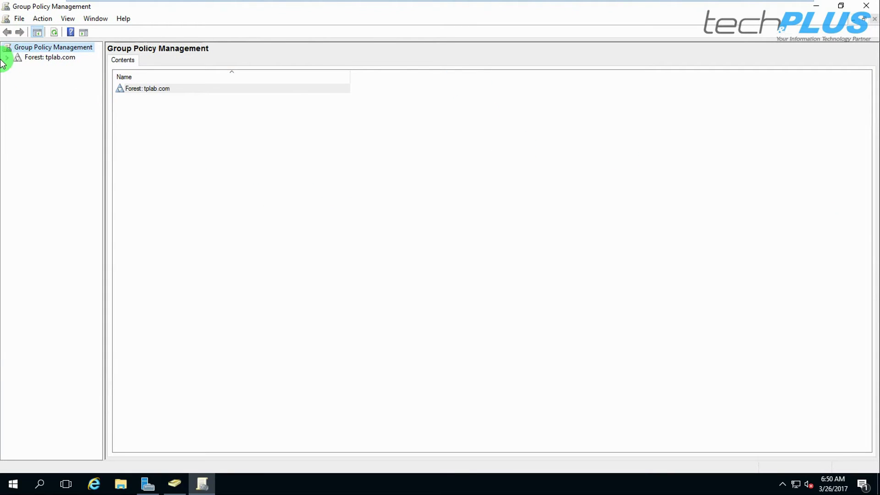
Step: Expand the tplab.com forest down to the tplab.com domain's contents and widen the console tree to show full names
{"action": "left_click", "coordinate": [35, 57]}
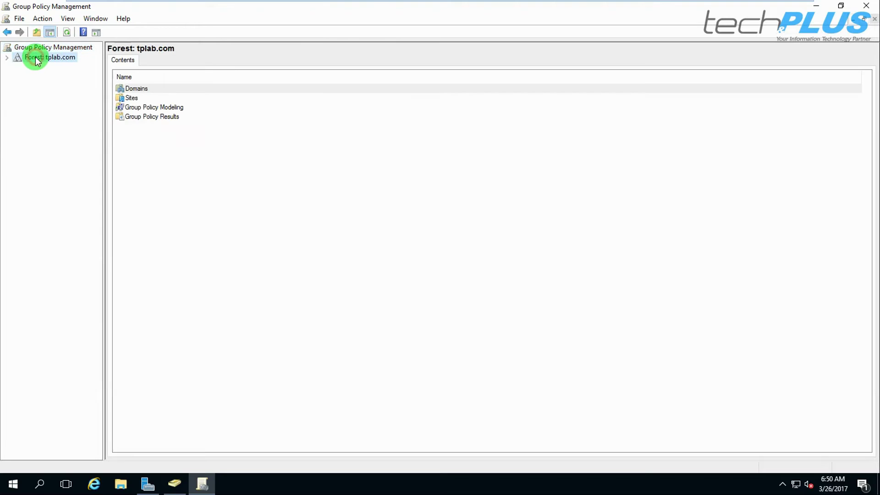
{"action": "left_click", "coordinate": [7, 57]}
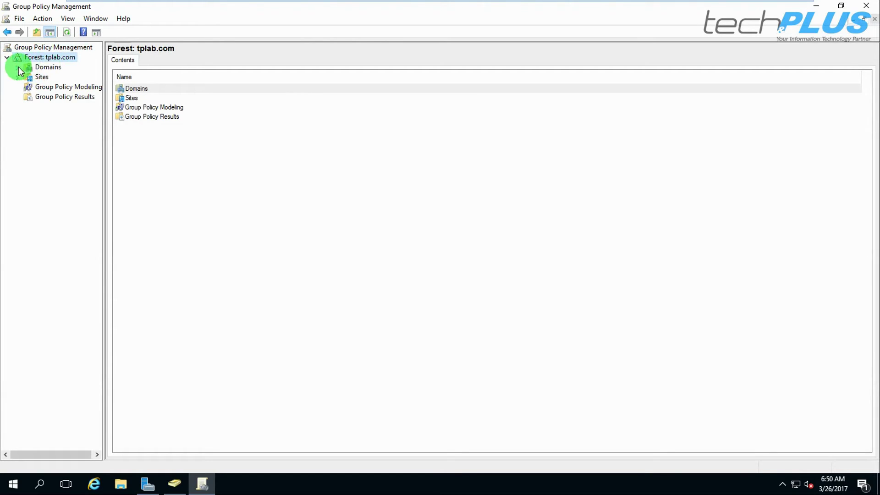
{"action": "left_click", "coordinate": [48, 67]}
{"action": "left_click", "coordinate": [17, 67]}
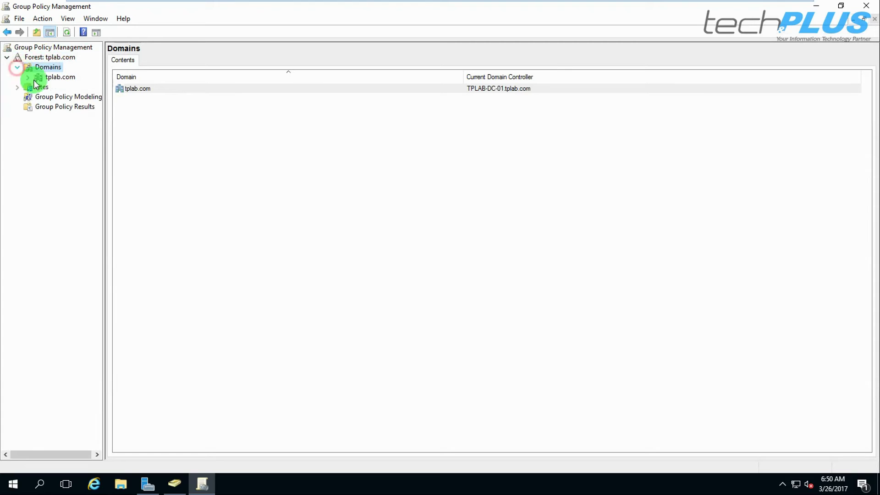
{"action": "left_click", "coordinate": [29, 78]}
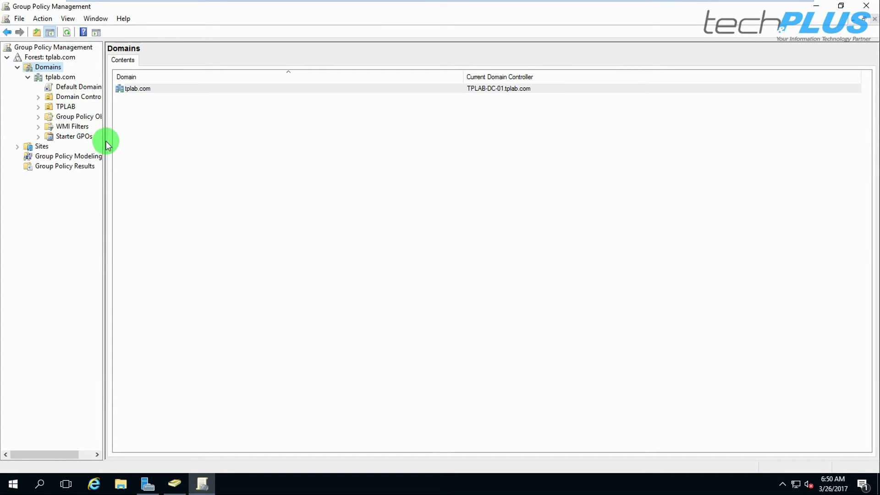
{"action": "left_click_drag", "start_coordinate": [104, 143], "coordinate": [195, 192]}
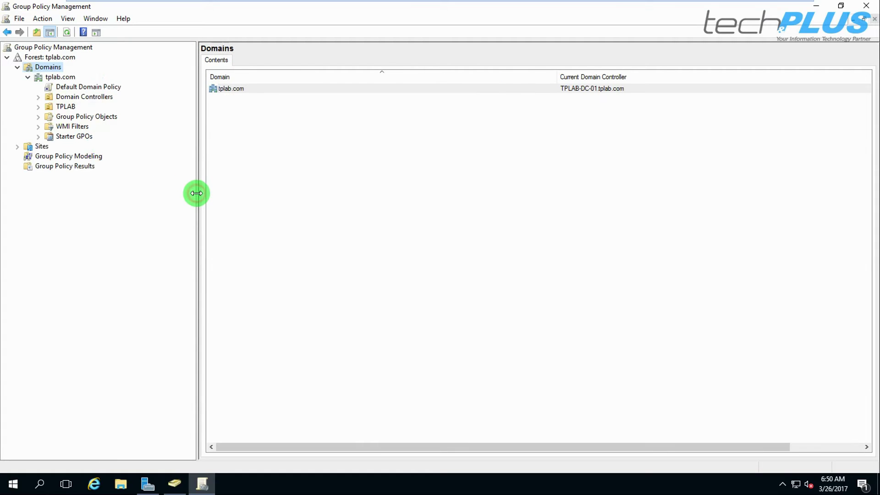
Step: Examine the GPO creation options for the tplab.com domain and for the Workstations unit under TPLAB
{"action": "right_click", "coordinate": [58, 80]}
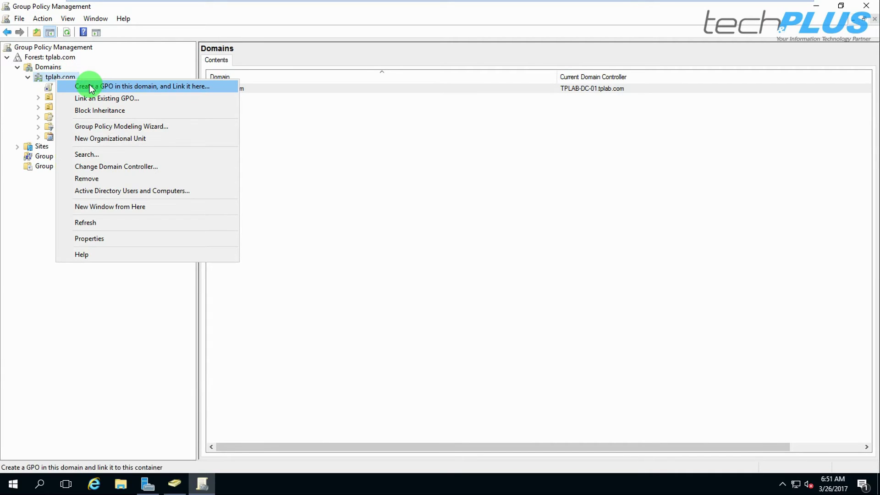
{"action": "left_click", "coordinate": [61, 319]}
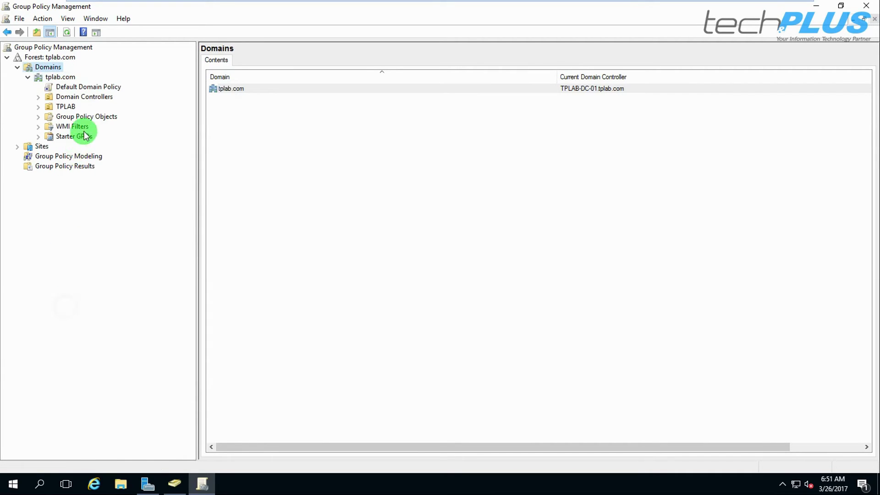
{"action": "left_click", "coordinate": [38, 106]}
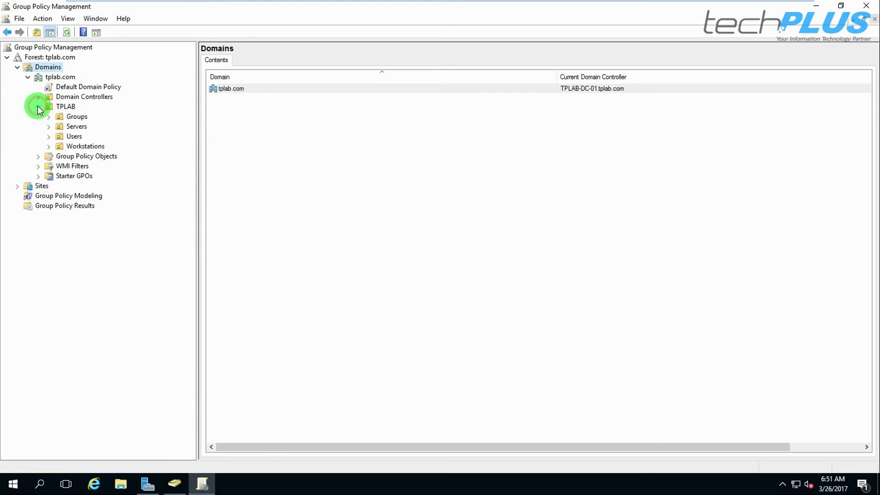
{"action": "right_click", "coordinate": [75, 146]}
{"action": "left_click", "coordinate": [37, 274]}
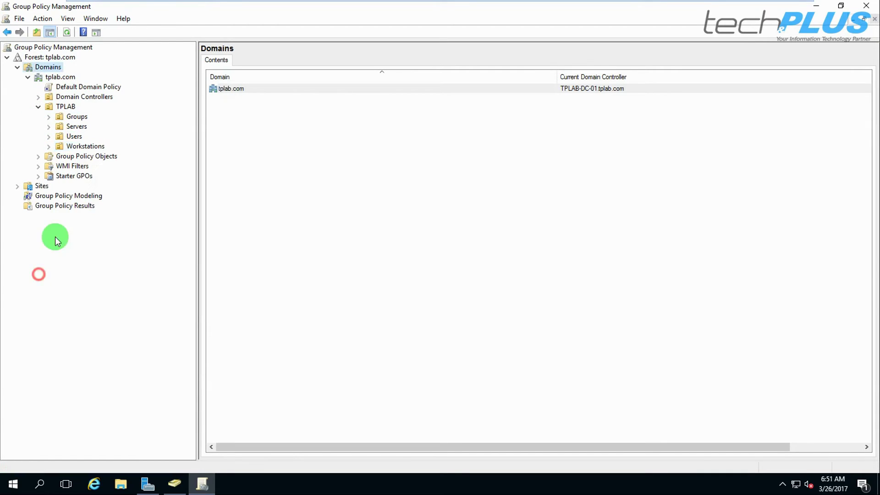
Step: Create a GPO named WSUS GPO linked to the tplab.com domain and display its scope
{"action": "right_click", "coordinate": [58, 79]}
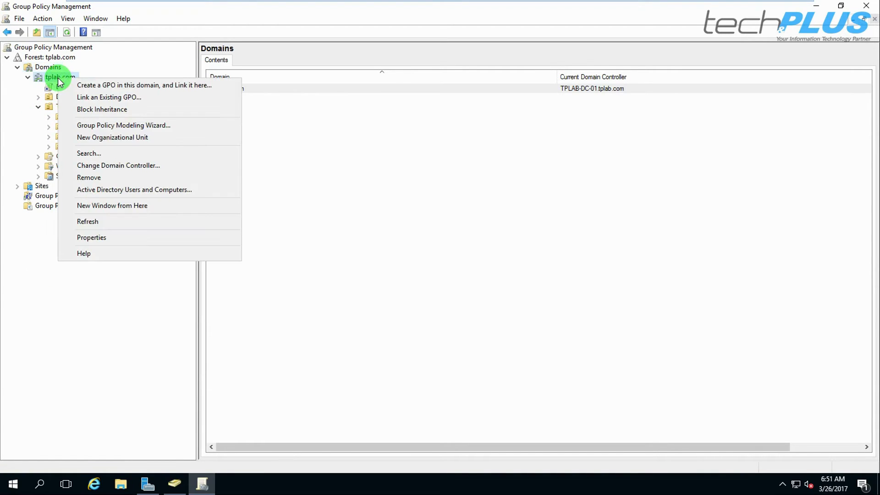
{"action": "left_click", "coordinate": [128, 87]}
{"action": "left_click_drag", "start_coordinate": [411, 194], "coordinate": [511, 167]}
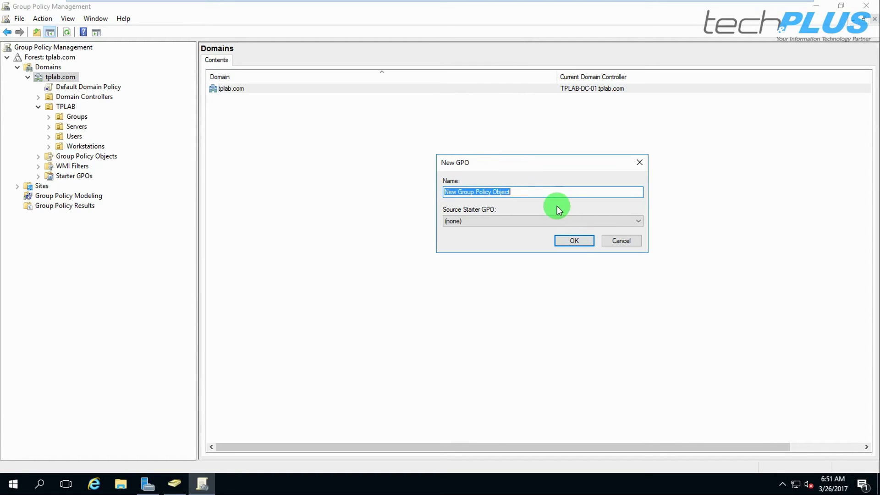
{"action": "type", "text": "WSUS GPO"}
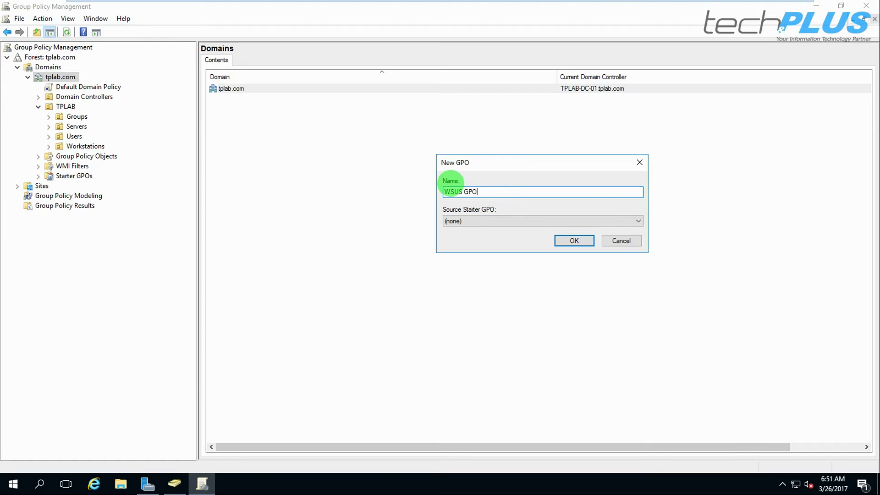
{"action": "left_click", "coordinate": [574, 241]}
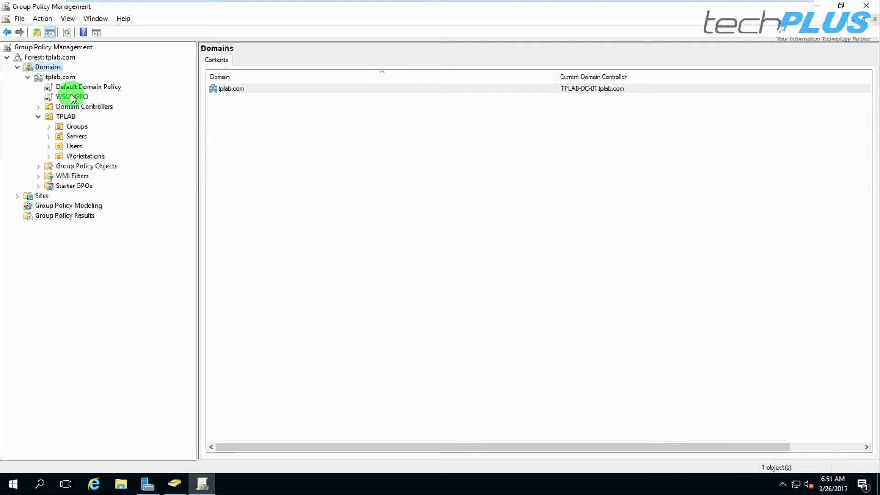
{"action": "left_click", "coordinate": [72, 97]}
{"action": "left_click", "coordinate": [527, 264]}
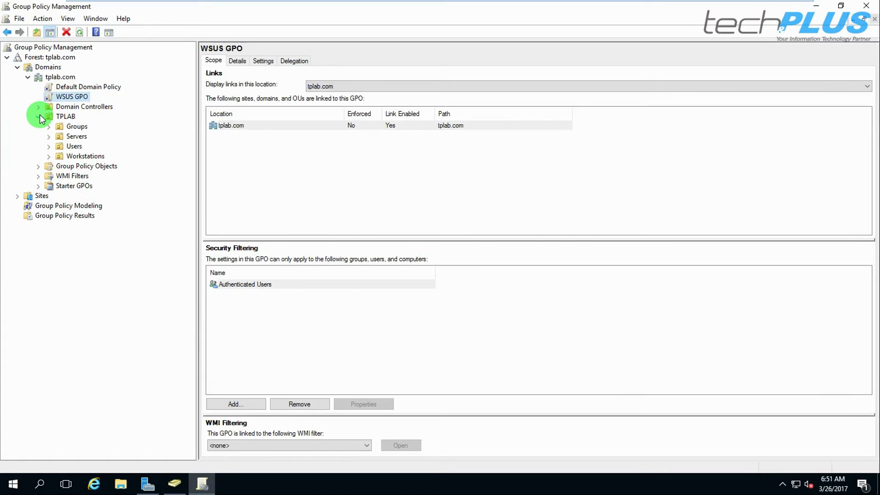
Step: Open WSUS GPO for editing in a maximized editor window
{"action": "right_click", "coordinate": [71, 97]}
{"action": "left_click", "coordinate": [94, 106]}
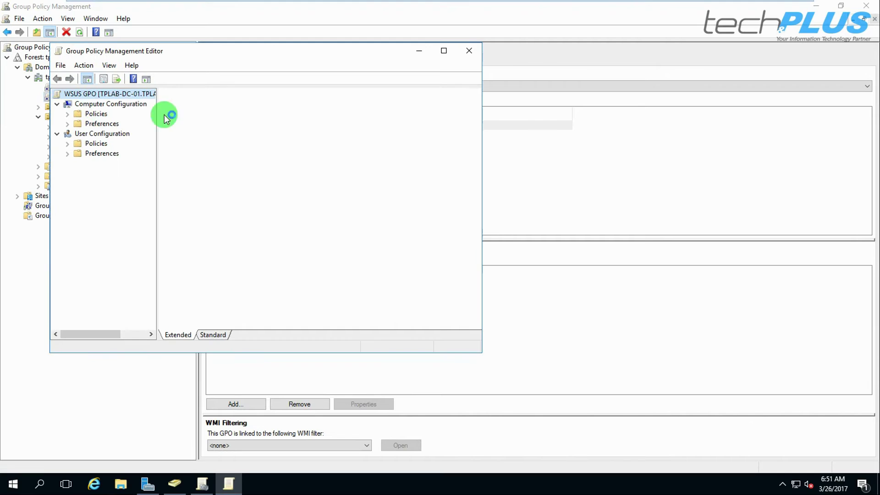
{"action": "left_click", "coordinate": [445, 53]}
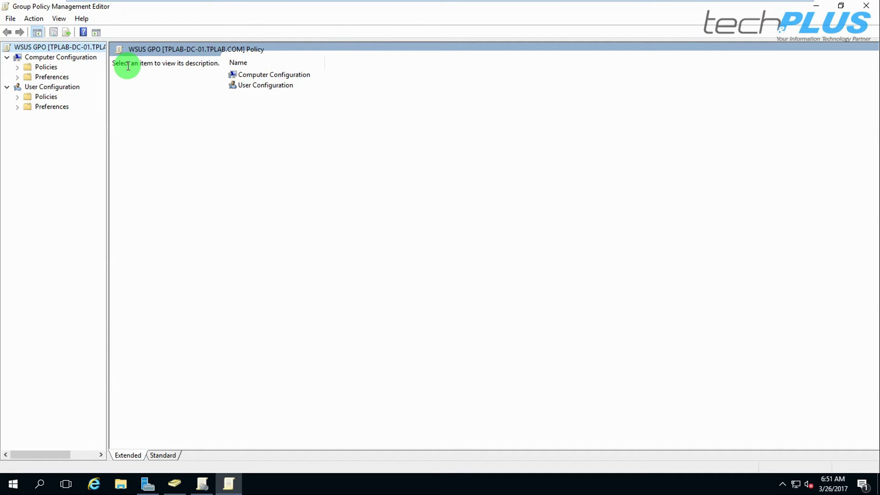
Step: Check the WSUS configuration wizard's connection progress on TPLAB-WSUS-01 and return to TPLAB-DC-01
{"action": "left_click", "coordinate": [587, 9]}
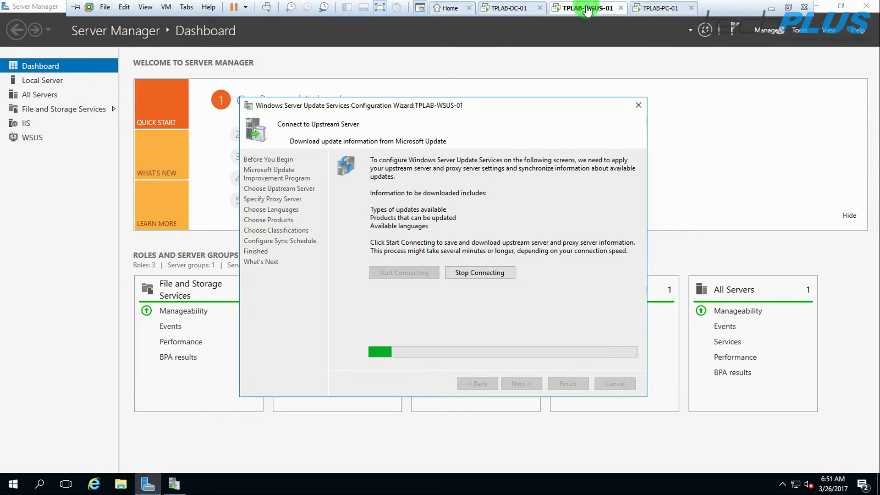
{"action": "left_click", "coordinate": [505, 9]}
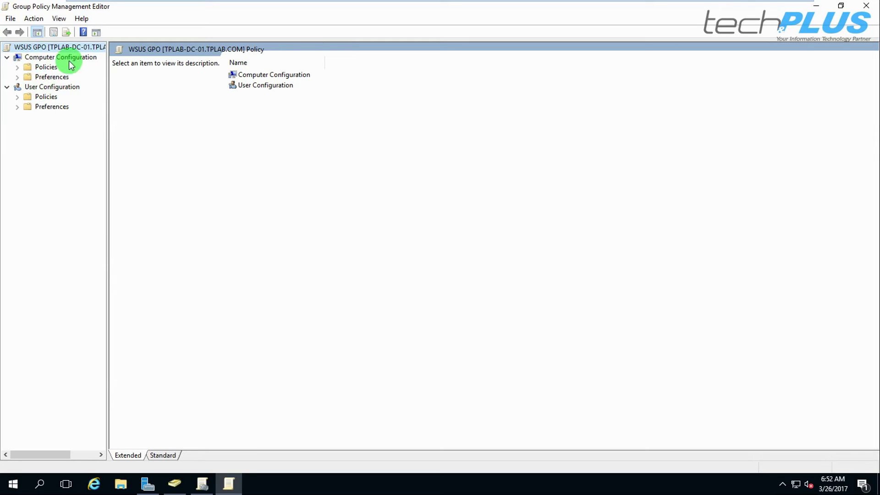
Step: Display the Windows Update policies under Computer Configuration's Administrative Templates, Windows Components, widening the tree to show longer names
{"action": "left_click", "coordinate": [18, 68]}
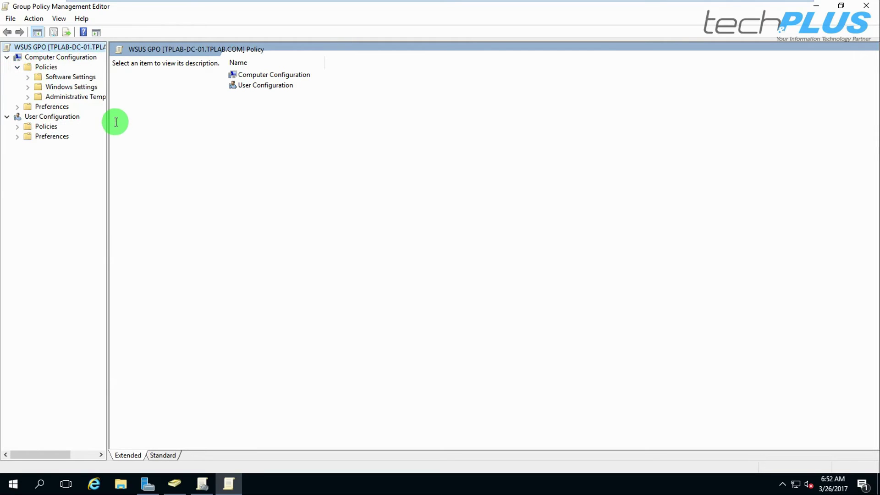
{"action": "left_click_drag", "start_coordinate": [106, 120], "coordinate": [153, 150]}
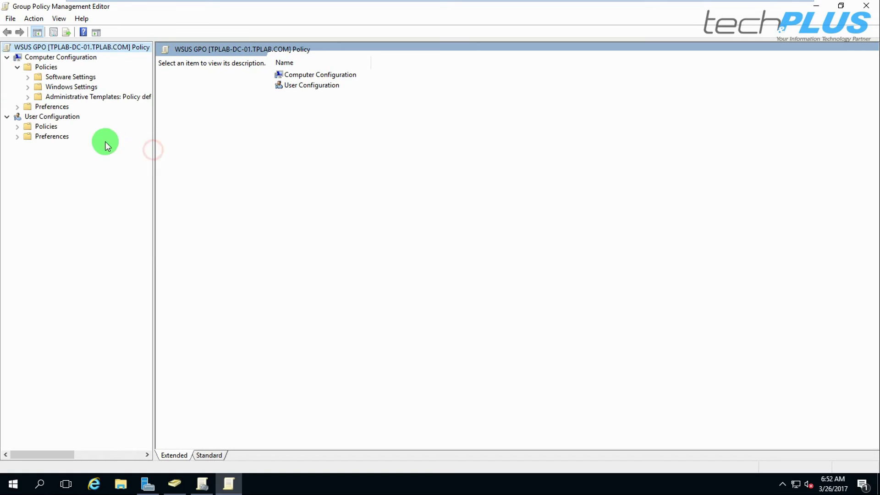
{"action": "left_click", "coordinate": [28, 97]}
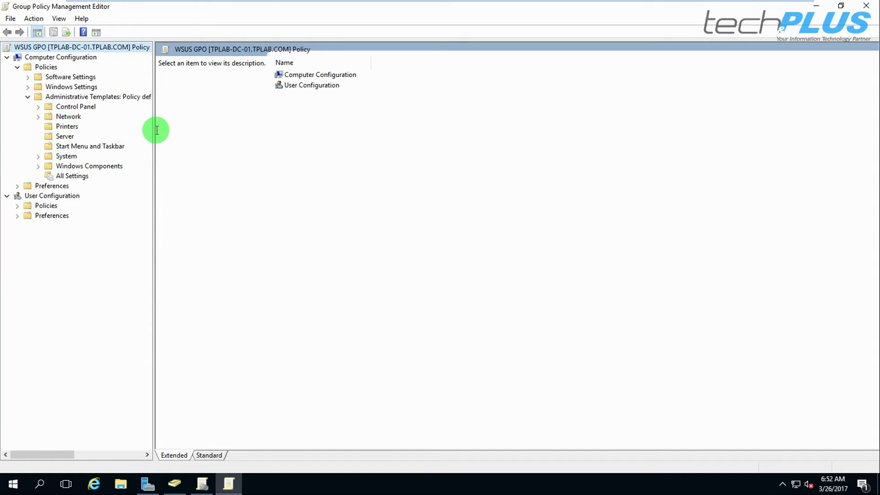
{"action": "left_click_drag", "start_coordinate": [153, 131], "coordinate": [196, 155]}
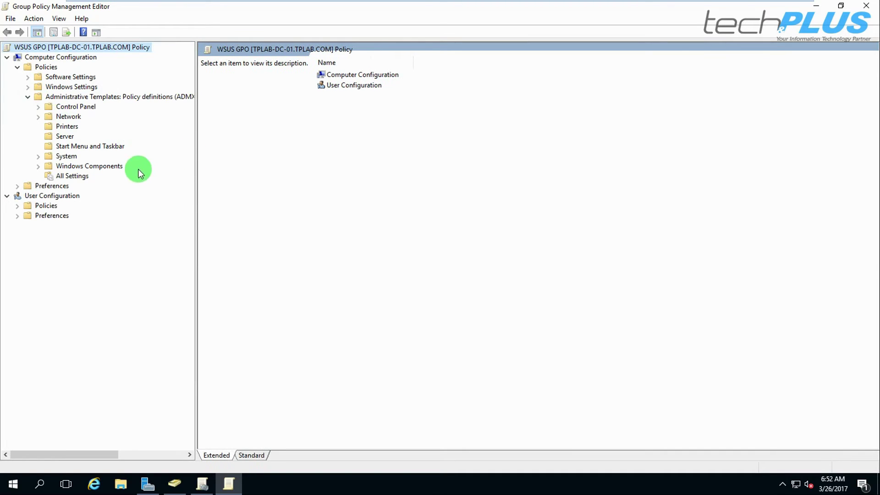
{"action": "left_click", "coordinate": [38, 166]}
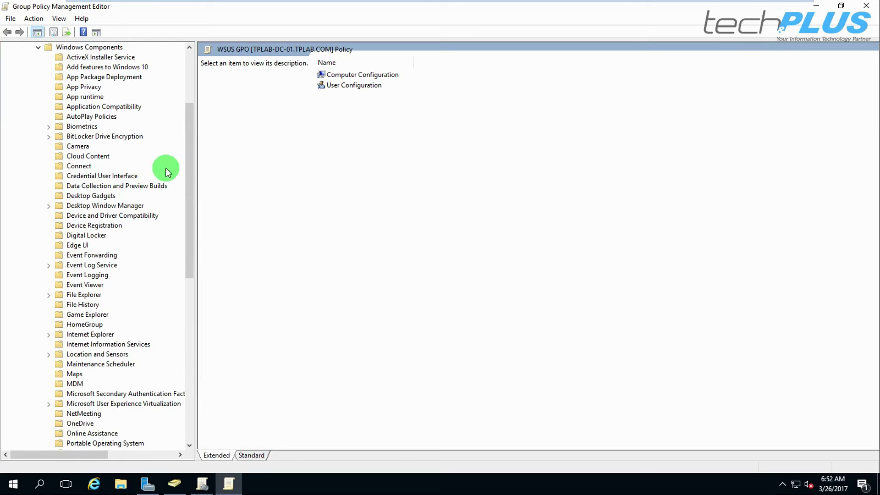
{"action": "scroll", "coordinate": [131, 170], "scroll_direction": "down", "scroll_amount": 13}
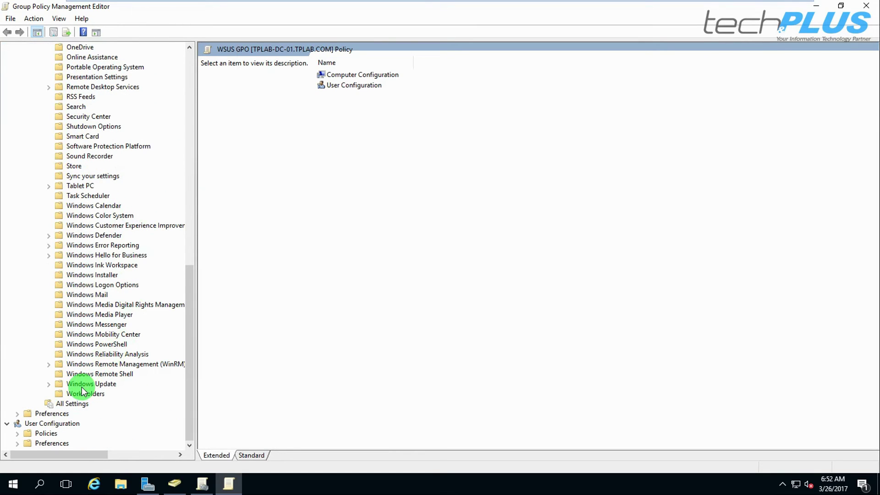
{"action": "left_click", "coordinate": [79, 384]}
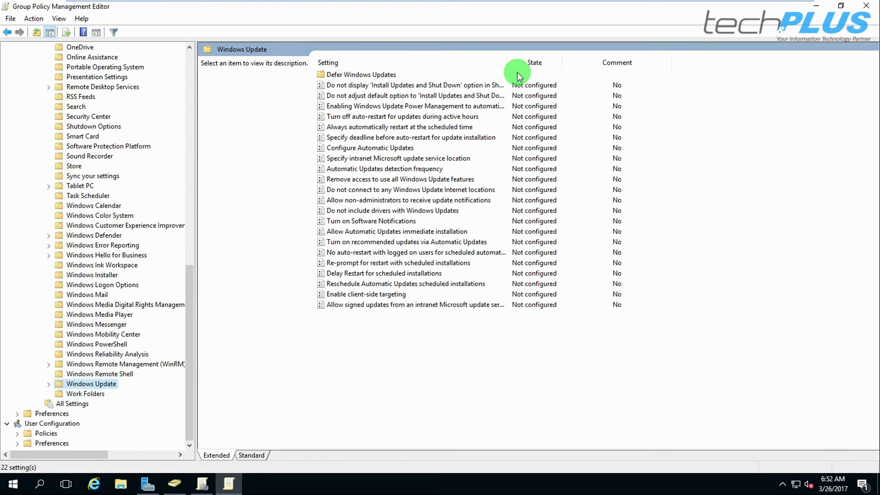
Step: Enable the Configure Automatic Updates policy, keeping "3 - Auto download and notify for install" as the updating mode
{"action": "left_click", "coordinate": [379, 150]}
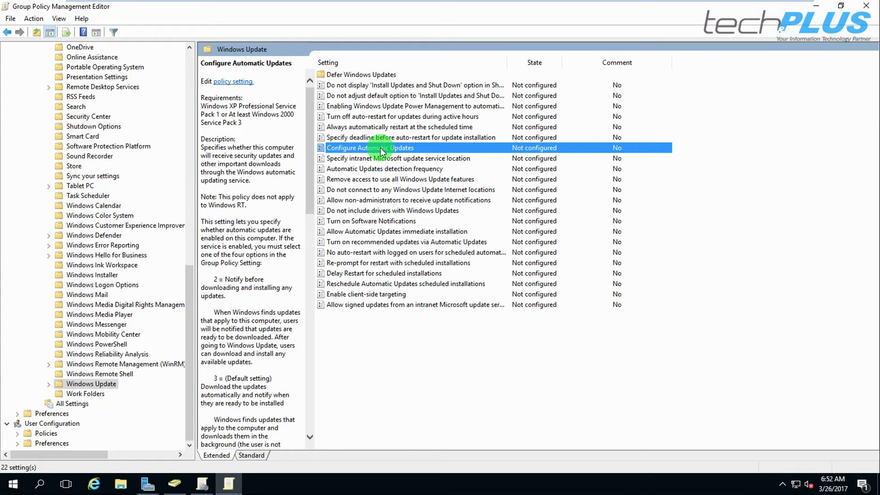
{"action": "double_click", "coordinate": [381, 149]}
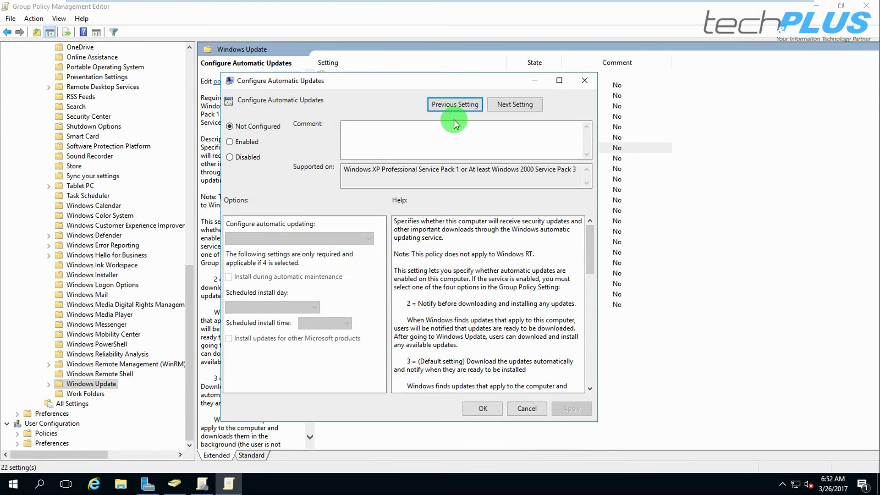
{"action": "left_click", "coordinate": [230, 142]}
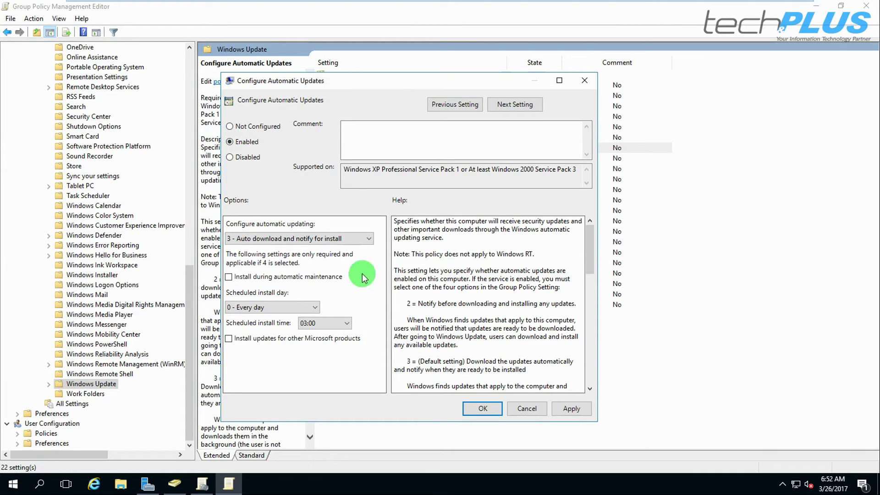
{"action": "left_click", "coordinate": [345, 239]}
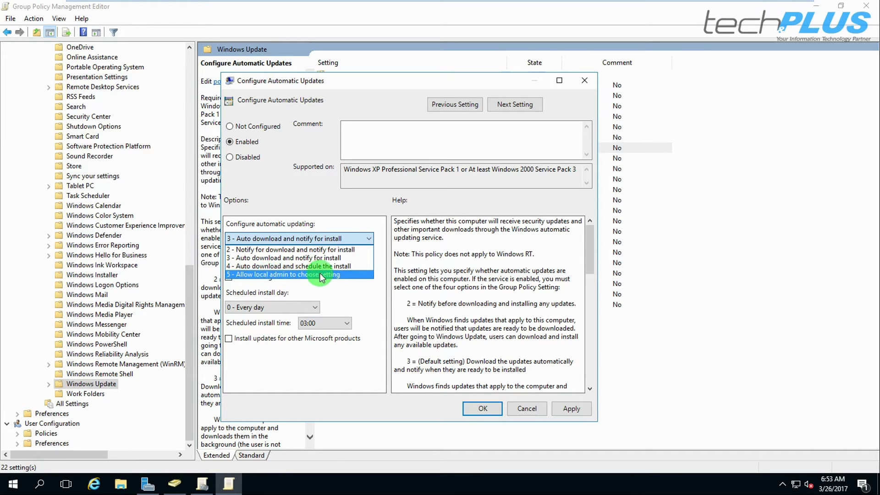
{"action": "left_click", "coordinate": [267, 239]}
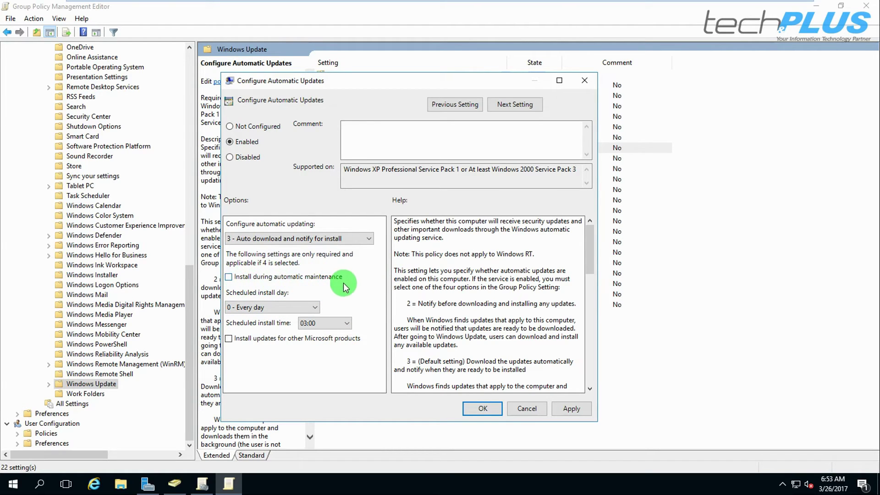
Step: Turn on installation during automatic maintenance, set the scheduled install time to 18:00, leave other Microsoft products excluded, and save the policy
{"action": "left_click", "coordinate": [228, 277]}
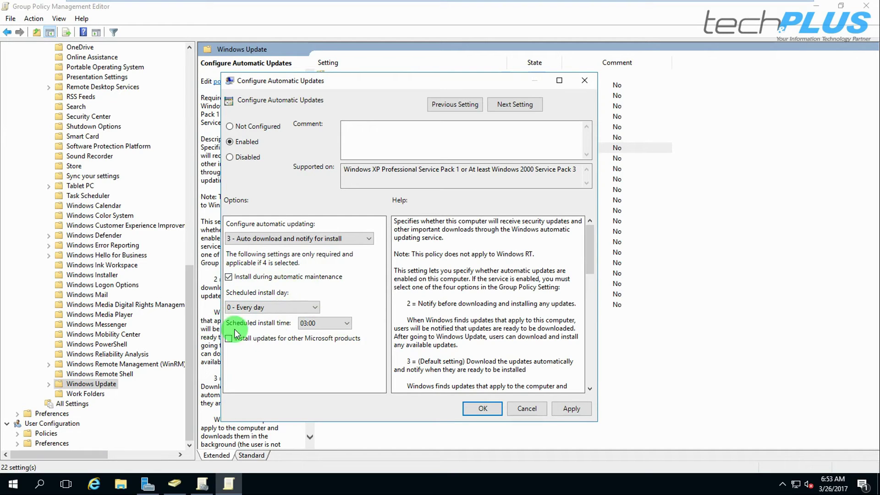
{"action": "left_click", "coordinate": [329, 324]}
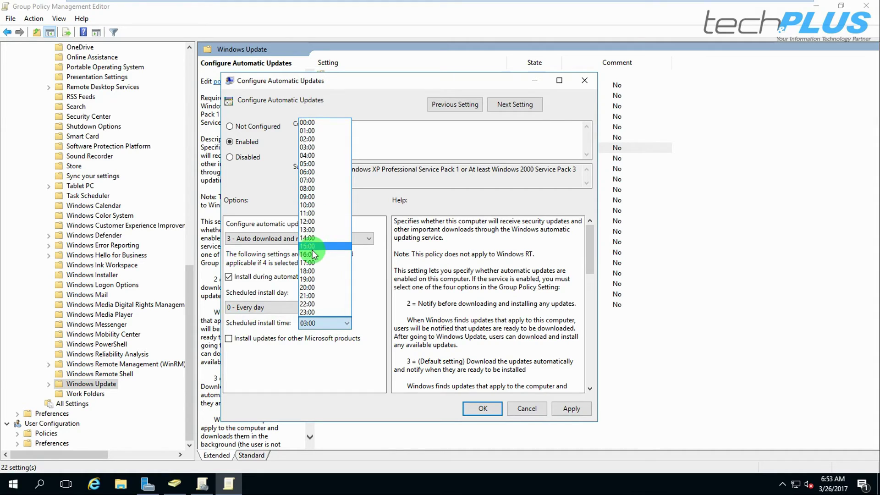
{"action": "left_click", "coordinate": [313, 272]}
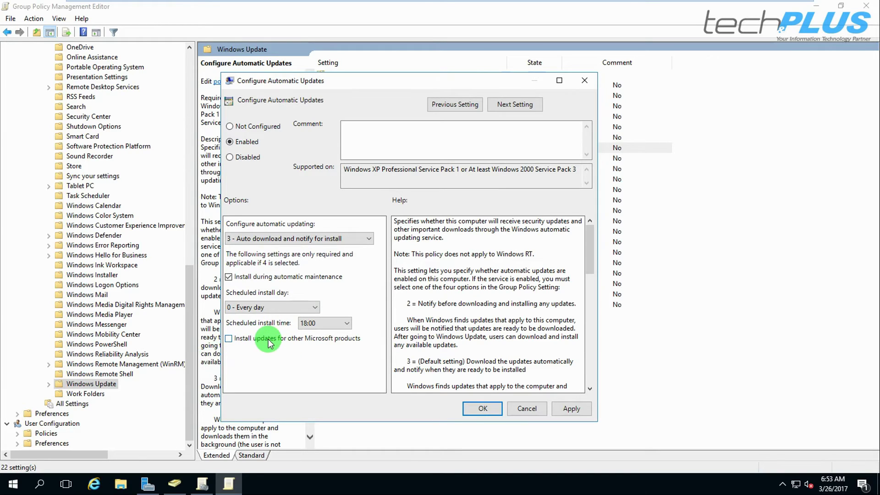
{"action": "left_click", "coordinate": [232, 341]}
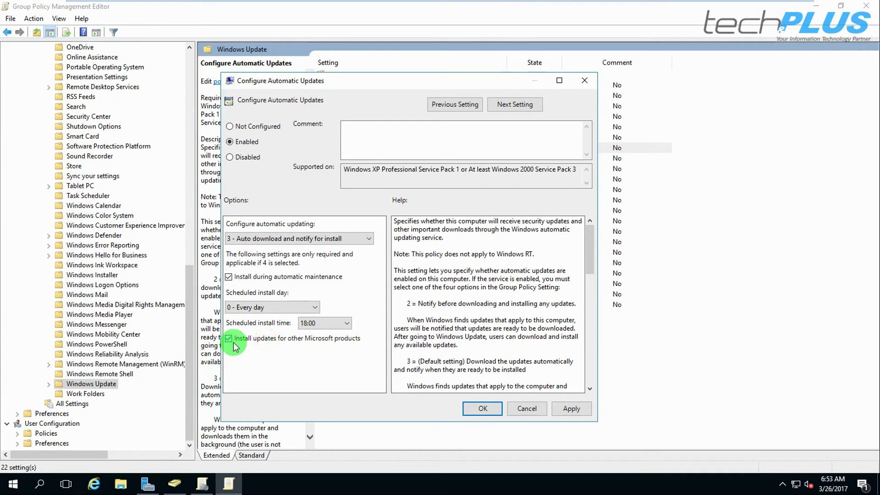
{"action": "left_click", "coordinate": [229, 339]}
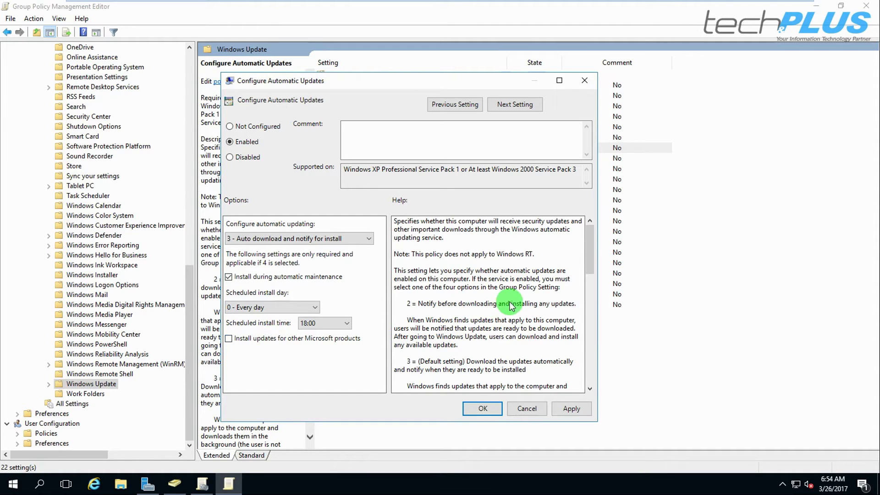
{"action": "left_click", "coordinate": [484, 409]}
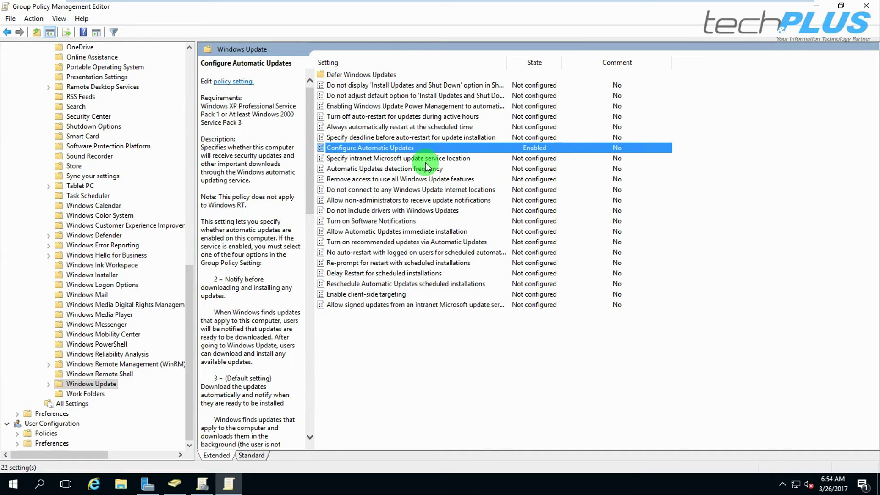
{"action": "left_click", "coordinate": [395, 160]}
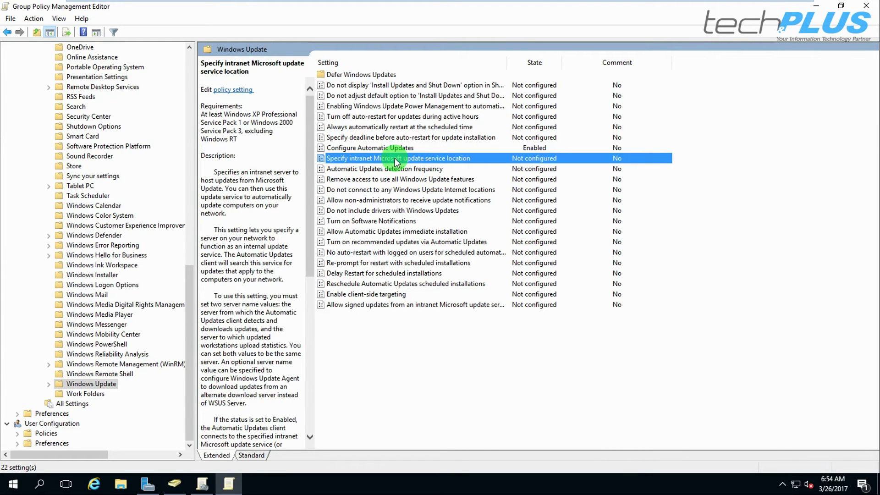
{"action": "double_click", "coordinate": [394, 159]}
{"action": "left_click", "coordinate": [45, 84]}
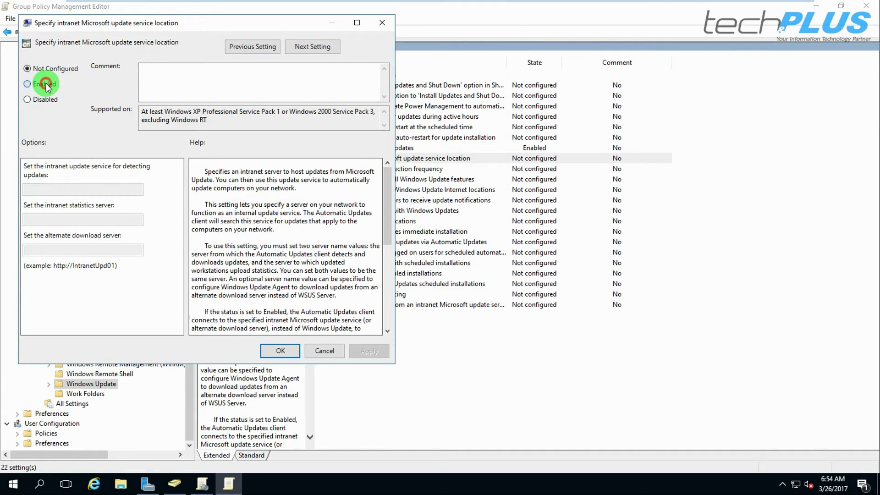
{"action": "left_click", "coordinate": [72, 189]}
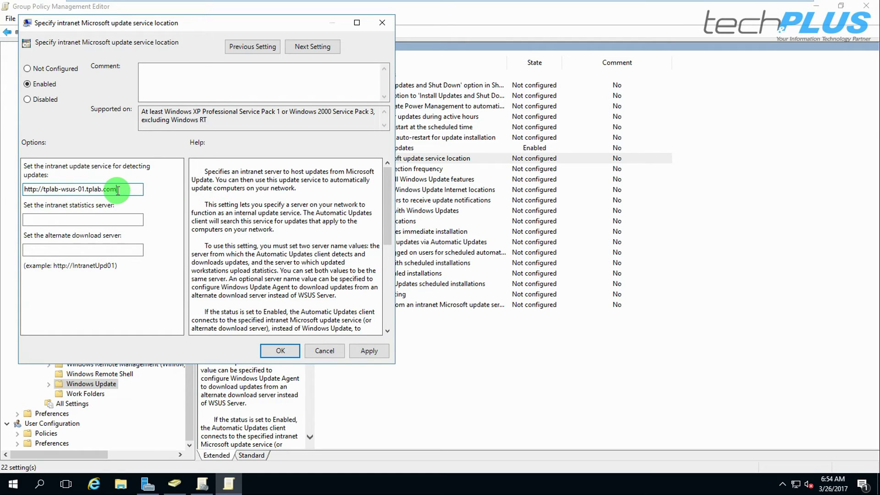
{"action": "left_click_drag", "start_coordinate": [123, 189], "coordinate": [1, 186]}
{"action": "key", "text": "ctrl+c"}
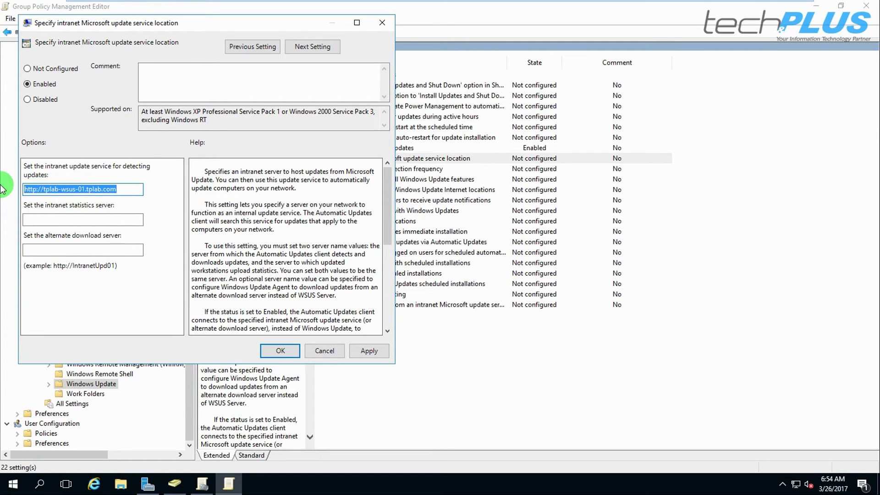
{"action": "left_click", "coordinate": [48, 217]}
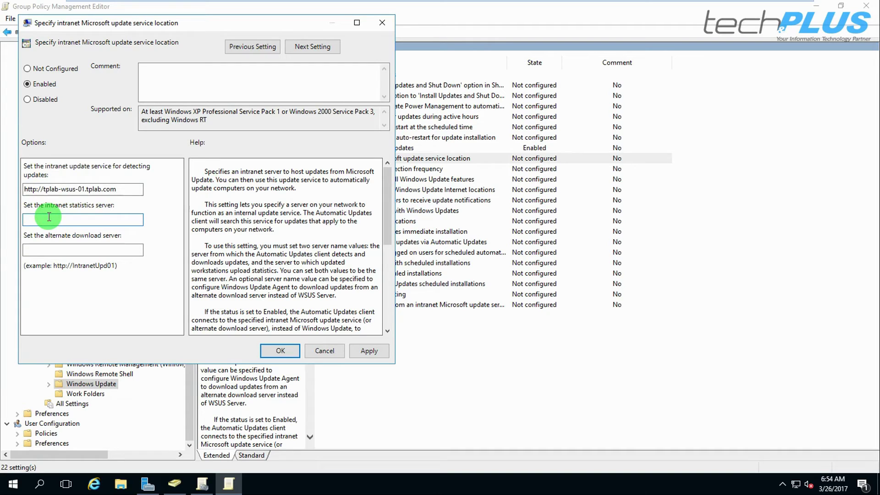
{"action": "key", "text": "ctrl+v"}
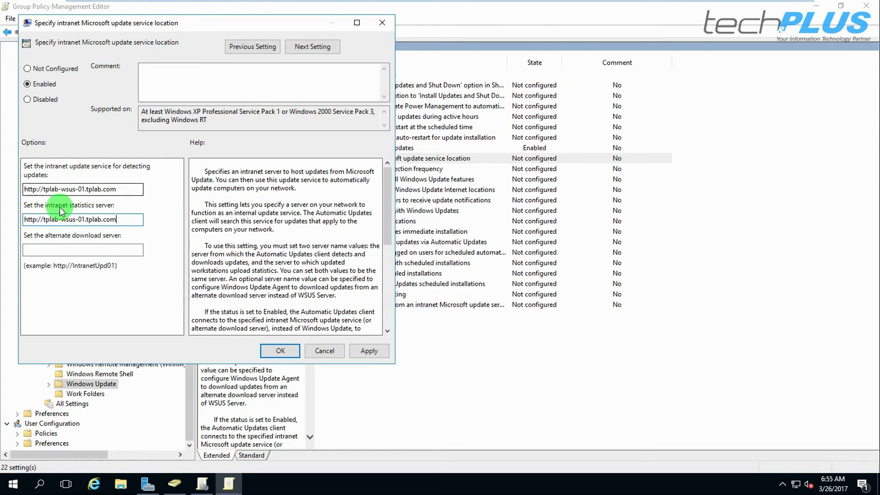
{"action": "left_click", "coordinate": [95, 190]}
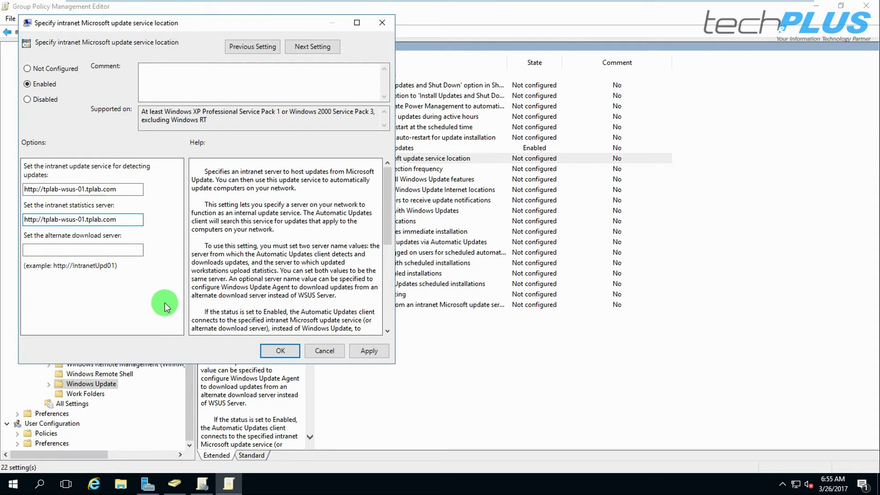
{"action": "left_click", "coordinate": [369, 351]}
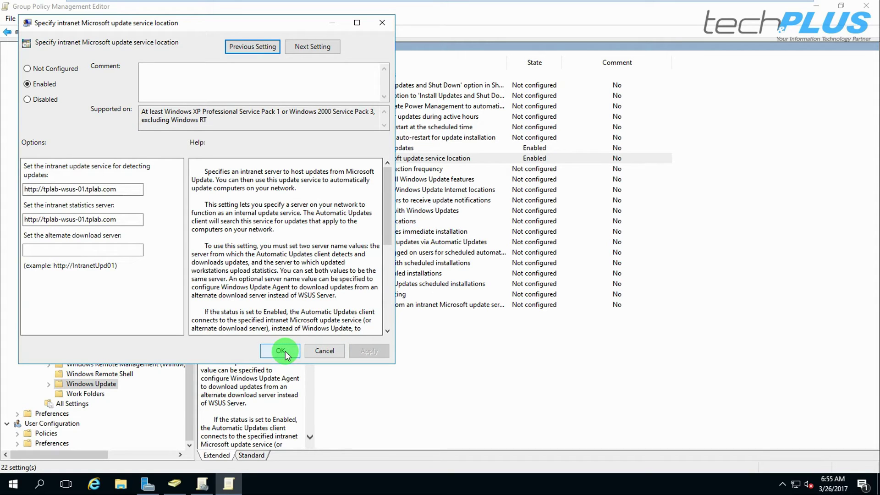
Step: Add port 8530 to both the intranet update detection address and the intranet statistics server address, and save the policy
{"action": "left_click", "coordinate": [123, 191]}
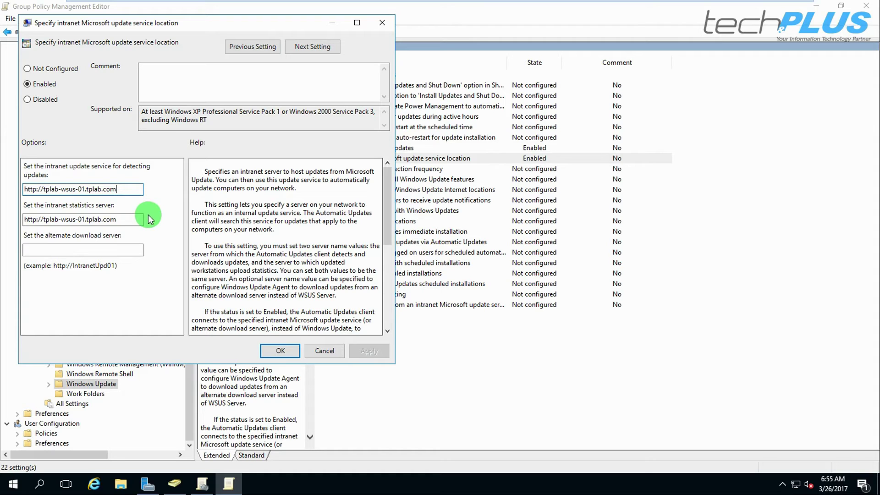
{"action": "type", "text": ":8530"}
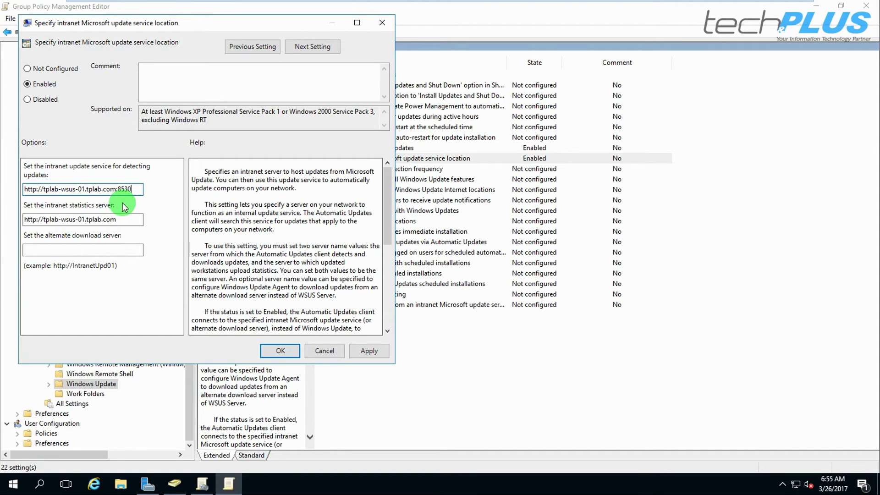
{"action": "left_click_drag", "start_coordinate": [137, 189], "coordinate": [2, 176]}
{"action": "key", "text": "ctrl+c"}
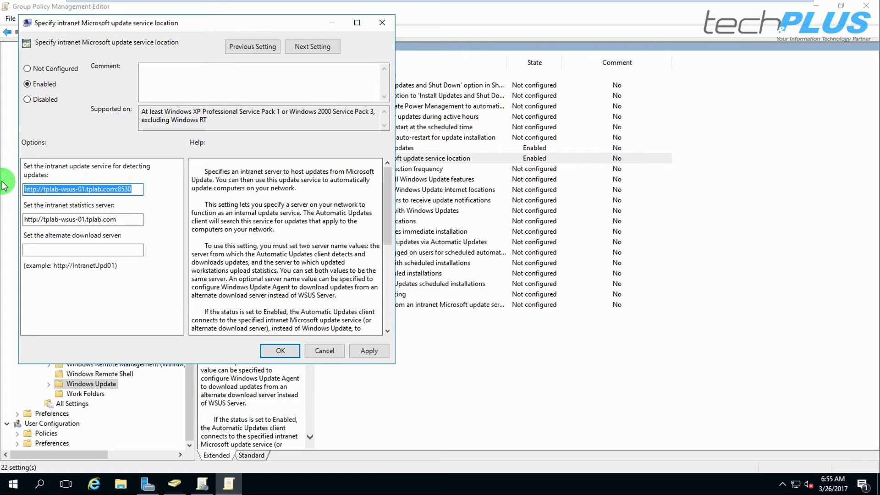
{"action": "left_click", "coordinate": [119, 220]}
{"action": "left_click_drag", "start_coordinate": [119, 220], "coordinate": [2, 225]}
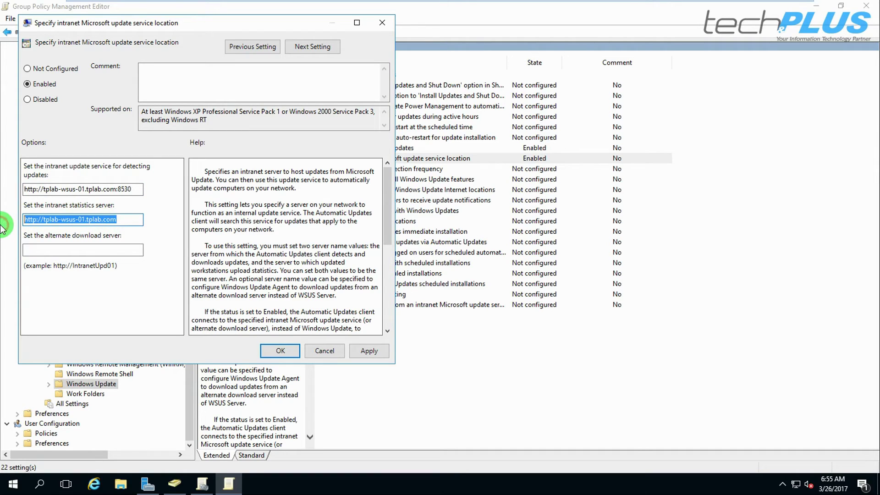
{"action": "key", "text": "ctrl+v"}
{"action": "left_click", "coordinate": [142, 249]}
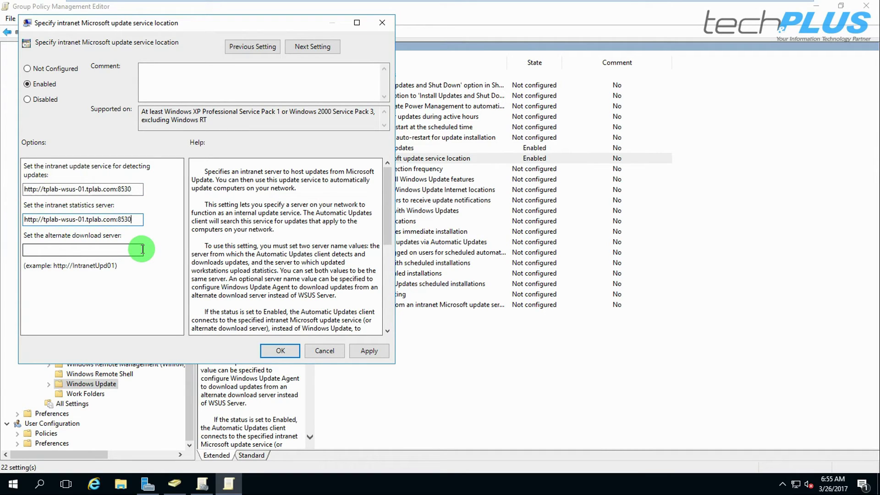
{"action": "left_click", "coordinate": [364, 354]}
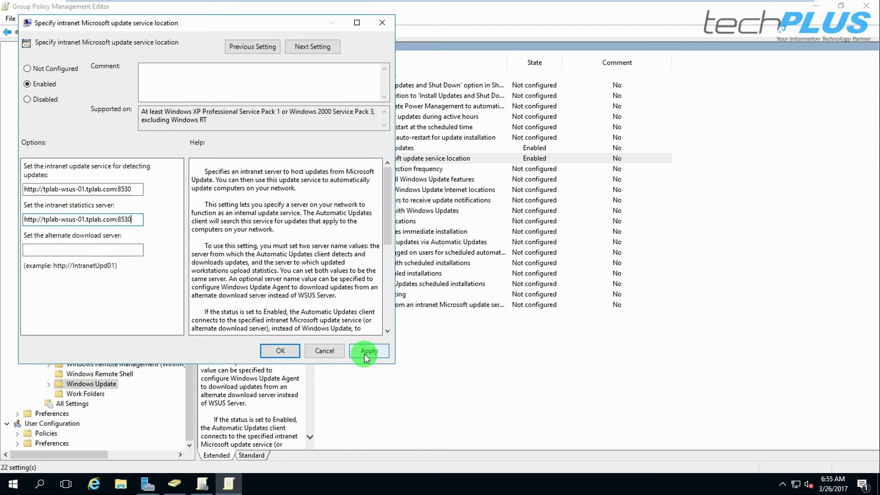
{"action": "left_click", "coordinate": [274, 356]}
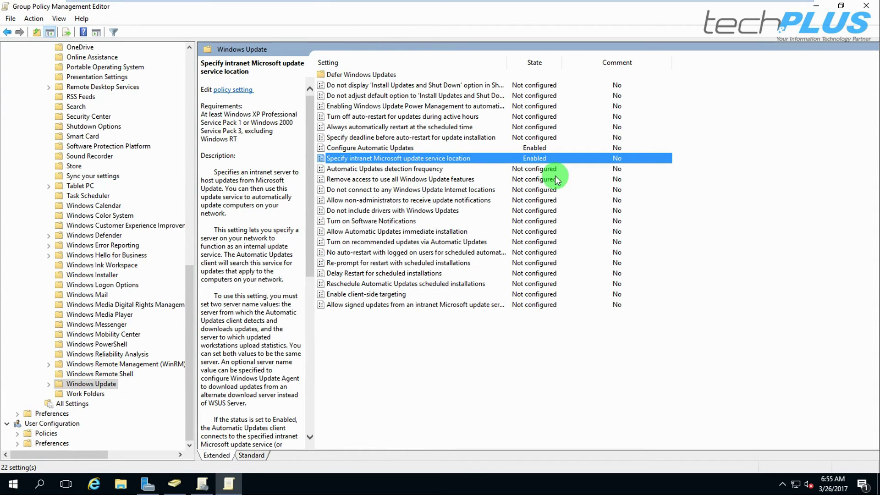
Step: Close the Group Policy editor and management console, and switch to the TPLAB-PC-01 virtual machine
{"action": "left_click", "coordinate": [867, 8]}
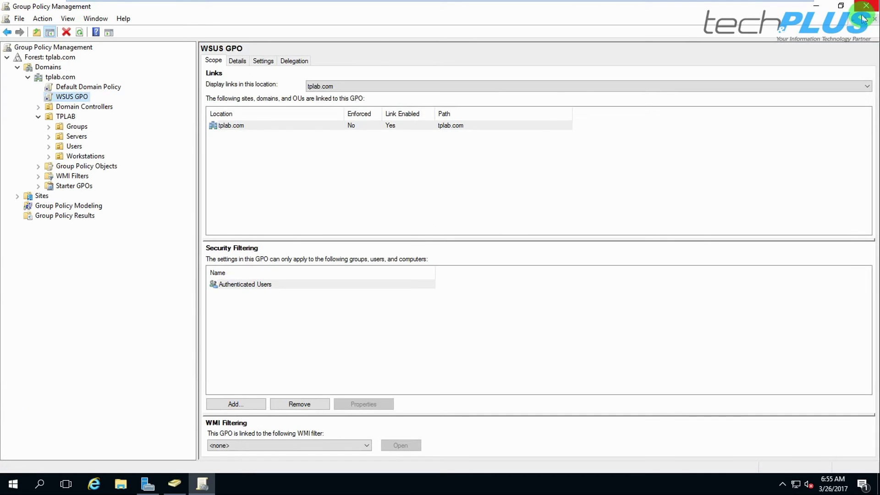
{"action": "left_click", "coordinate": [867, 6]}
{"action": "mouse_move", "coordinate": [460, 4]}
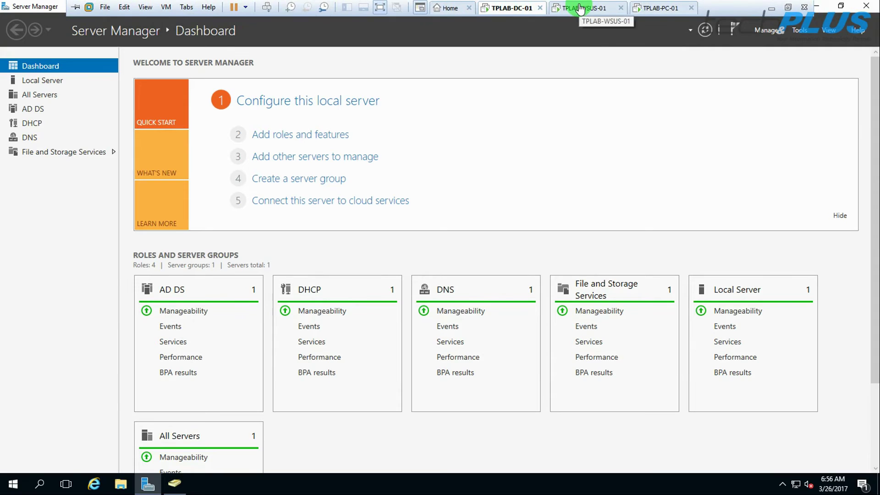
{"action": "left_click", "coordinate": [581, 9]}
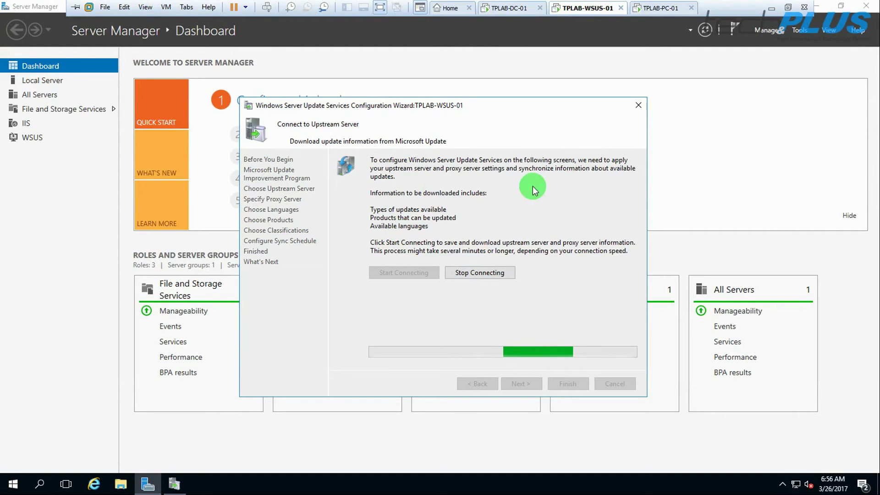
{"action": "left_click", "coordinate": [659, 9]}
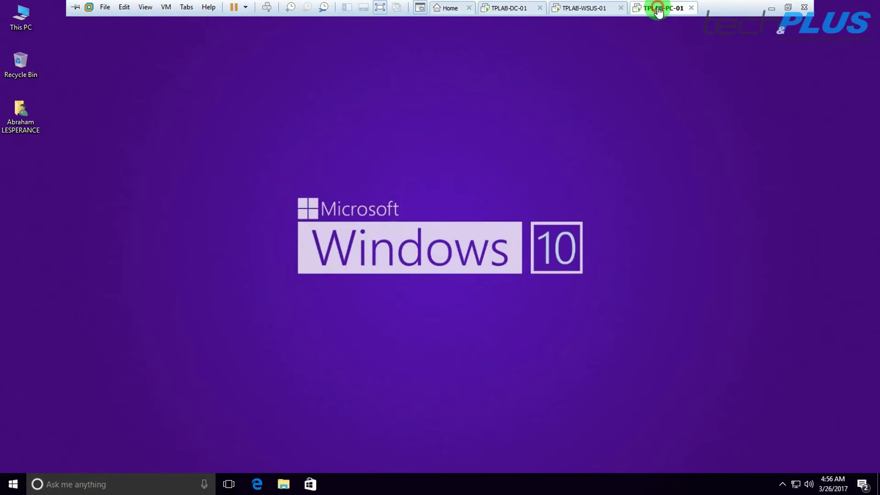
{"action": "key", "text": "super+r"}
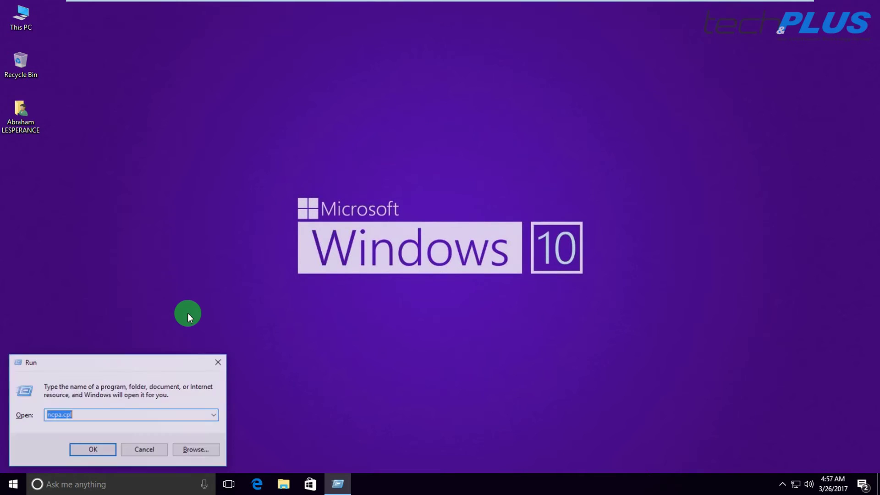
{"action": "type", "text": "cmd"}
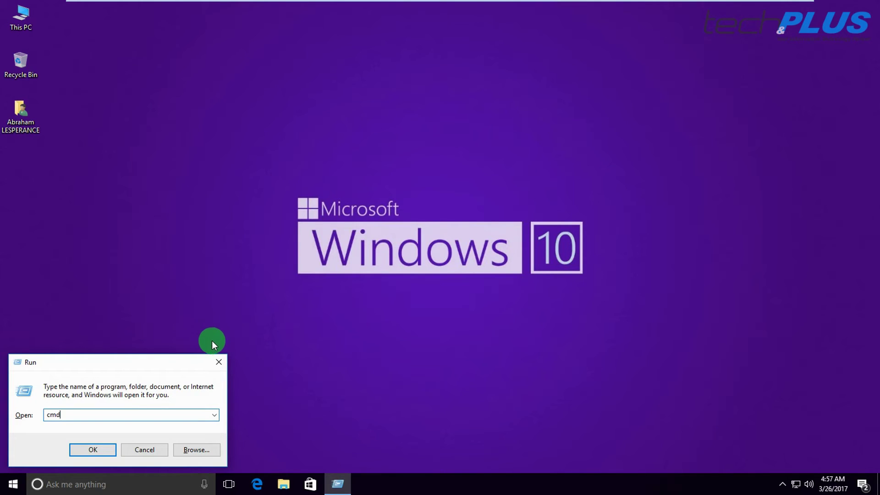
{"action": "left_click", "coordinate": [219, 362]}
Step: Open a Command Prompt with administrator rights on TPLAB-PC-01 and approve the elevation
{"action": "left_click", "coordinate": [111, 488]}
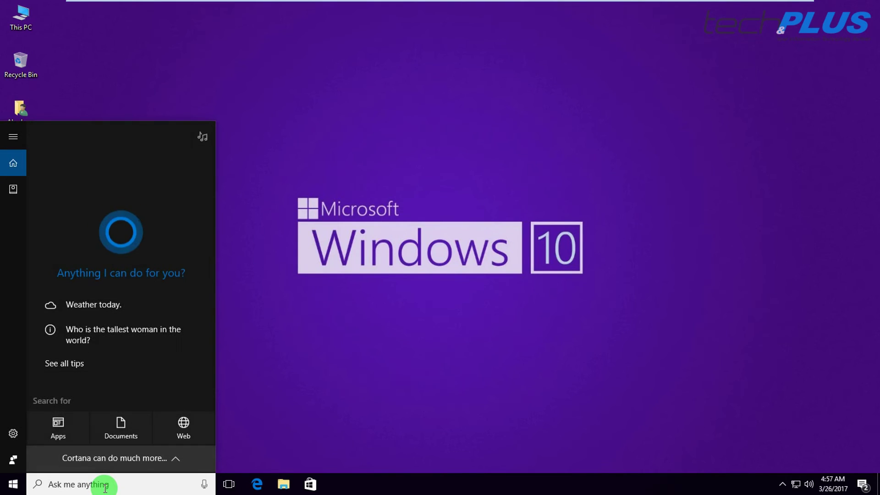
{"action": "type", "text": "cmd"}
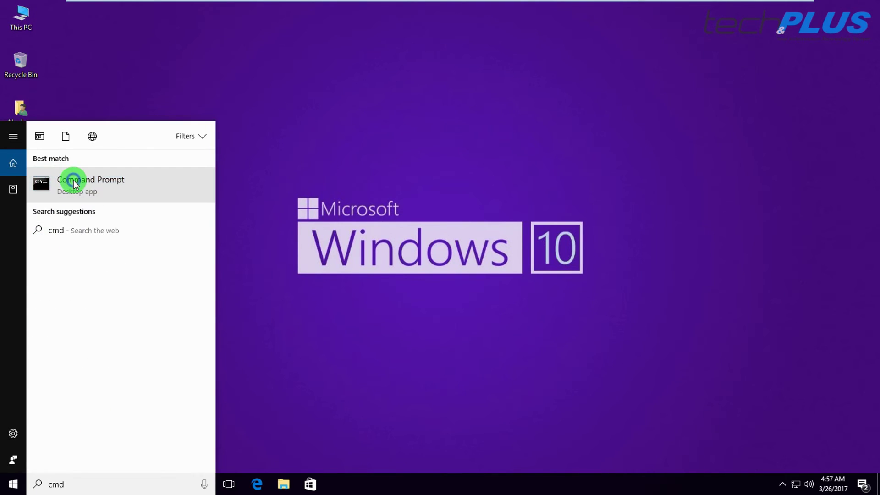
{"action": "right_click", "coordinate": [73, 180]}
{"action": "left_click", "coordinate": [105, 194]}
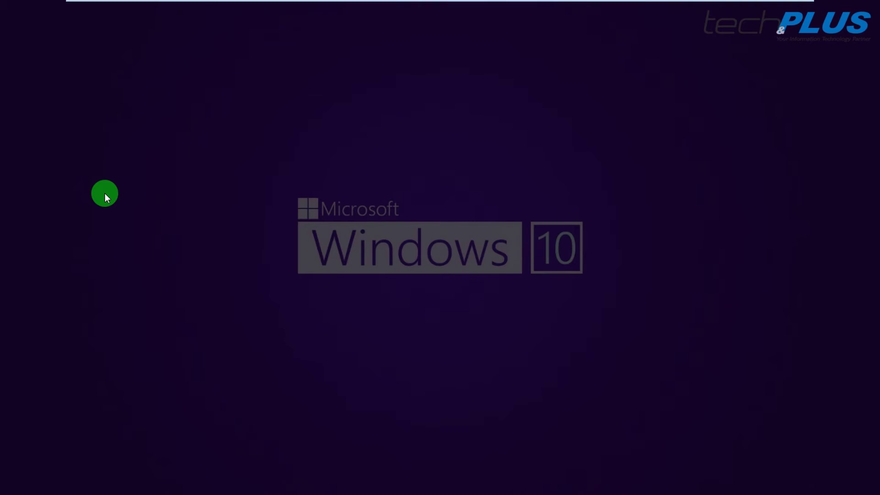
{"action": "left_click", "coordinate": [378, 313]}
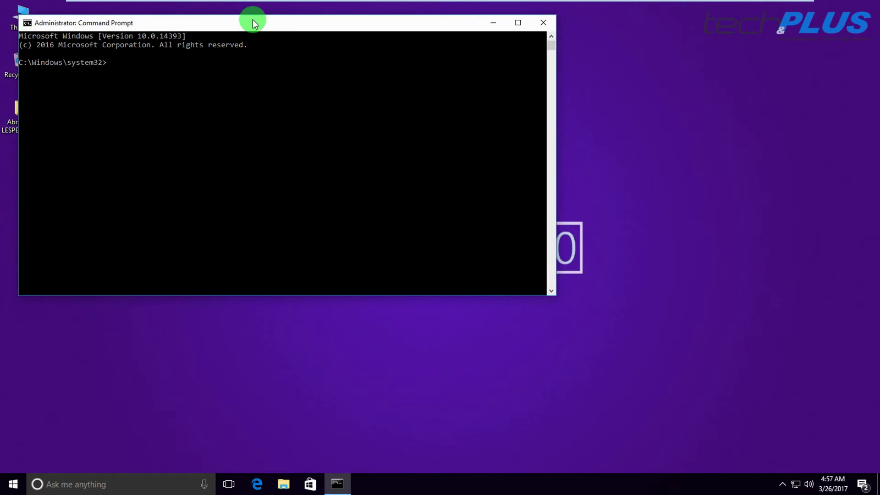
Step: Force a Group Policy refresh on the workstation with gpupdate /force and close the Command Prompt
{"action": "type", "text": "gpupdate /force"}
{"action": "key", "text": "Return"}
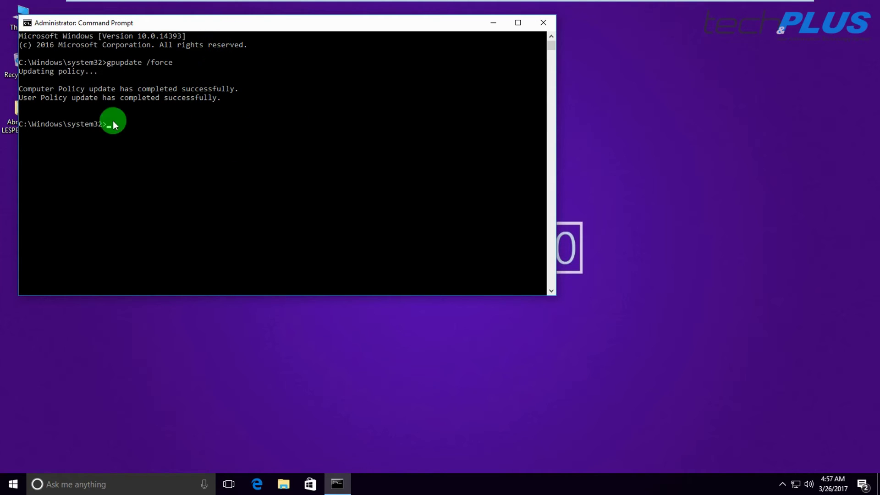
{"action": "left_click", "coordinate": [542, 23]}
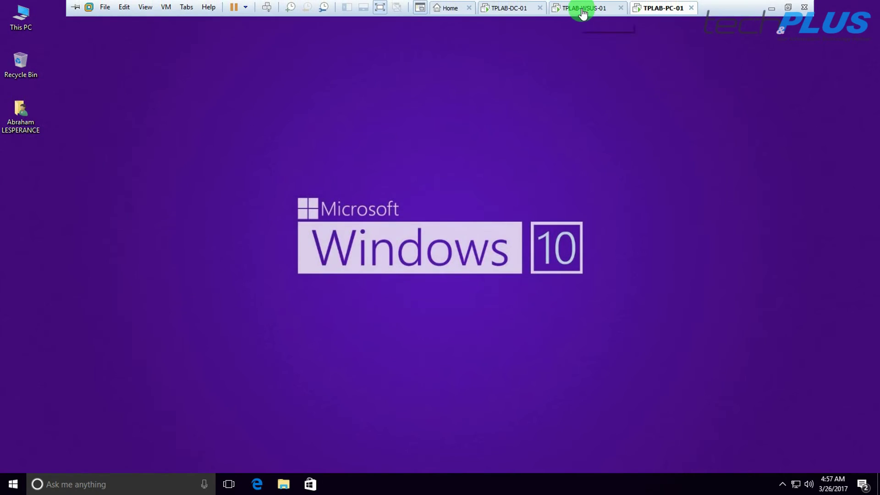
Step: Return to the configuration wizard on TPLAB-WSUS-01, keep English as the only update language, and continue to the product selection
{"action": "left_click", "coordinate": [581, 8]}
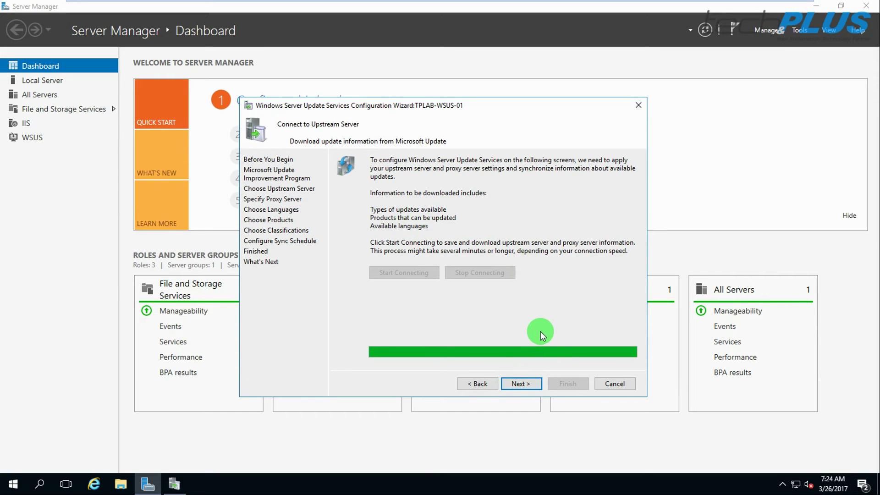
{"action": "left_click", "coordinate": [515, 384]}
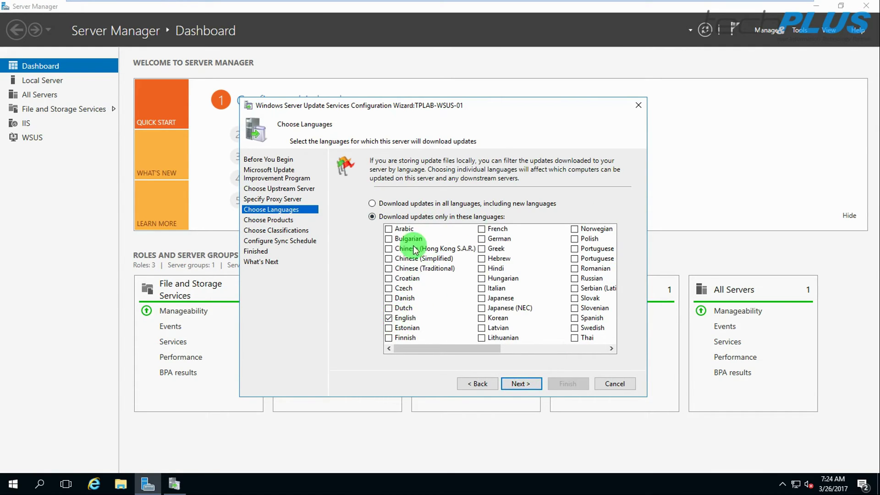
{"action": "left_click", "coordinate": [518, 384]}
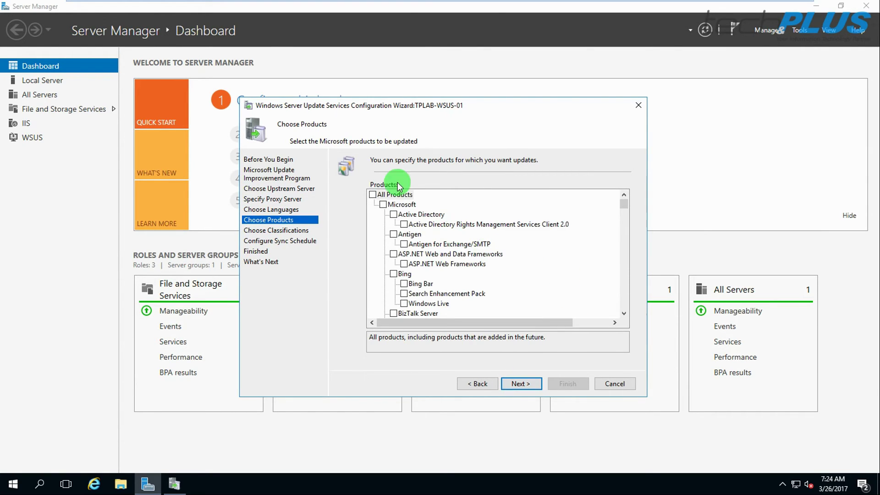
Step: Examine the list of Microsoft products available for updates, leaving All Products unselected
{"action": "scroll", "coordinate": [437, 267], "scroll_direction": "down", "scroll_amount": 10}
{"action": "scroll", "coordinate": [437, 267], "scroll_direction": "down", "scroll_amount": 20}
{"action": "scroll", "coordinate": [437, 267], "scroll_direction": "up", "scroll_amount": 10}
{"action": "scroll", "coordinate": [437, 267], "scroll_direction": "down", "scroll_amount": 3}
{"action": "scroll", "coordinate": [437, 266], "scroll_direction": "up", "scroll_amount": 2}
{"action": "scroll", "coordinate": [437, 265], "scroll_direction": "down", "scroll_amount": 9}
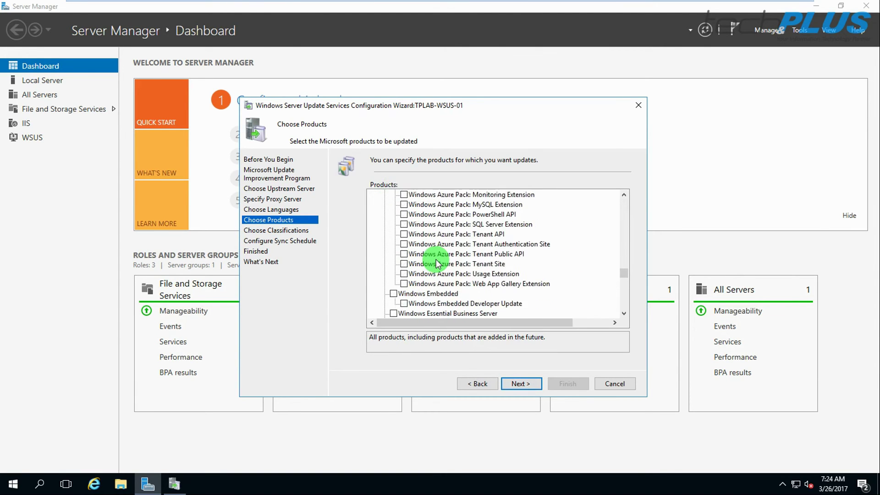
{"action": "scroll", "coordinate": [438, 265], "scroll_direction": "up", "scroll_amount": 5}
{"action": "left_click_drag", "start_coordinate": [625, 266], "coordinate": [629, 196]}
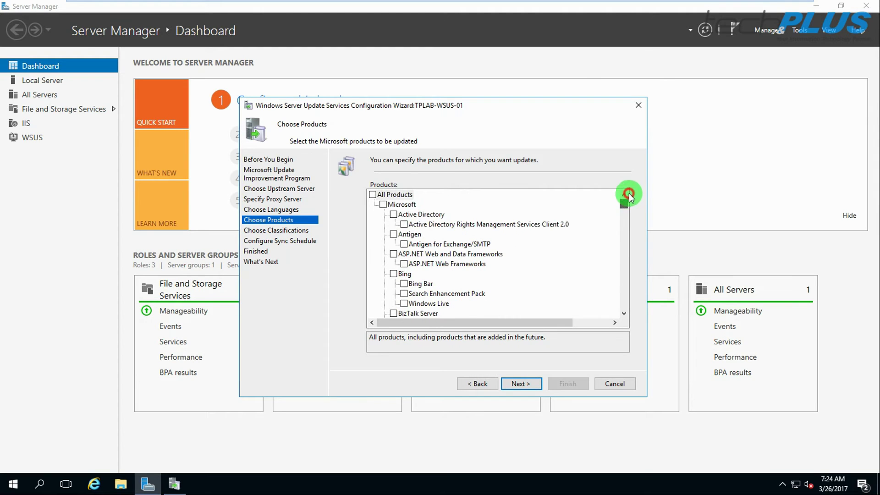
{"action": "left_click", "coordinate": [372, 194]}
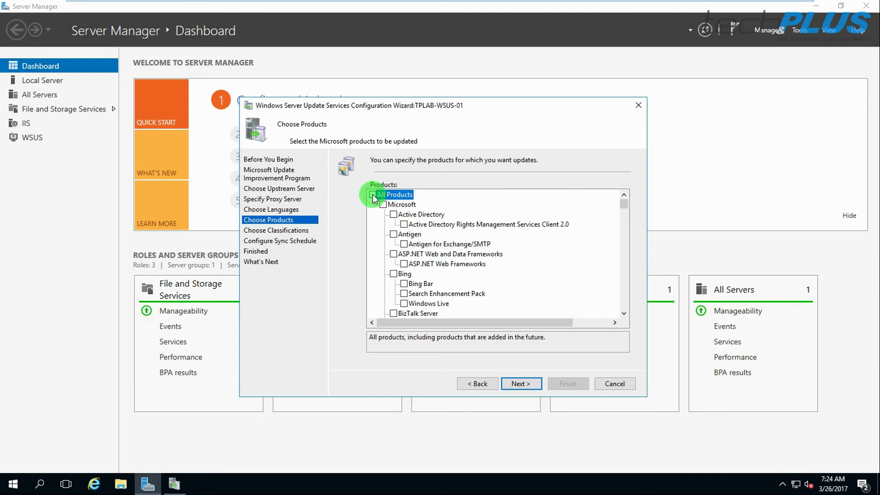
{"action": "scroll", "coordinate": [517, 269], "scroll_direction": "down", "scroll_amount": 15}
{"action": "scroll", "coordinate": [474, 270], "scroll_direction": "down", "scroll_amount": 20}
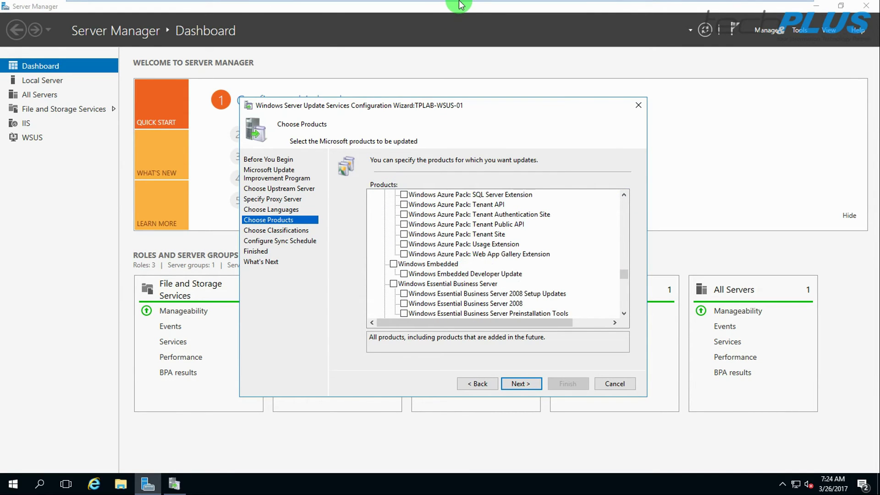
Step: Check the Windows version on TPLAB-PC-01 and return to the product list on TPLAB-WSUS-01
{"action": "mouse_move", "coordinate": [461, 4]}
{"action": "left_click", "coordinate": [663, 7]}
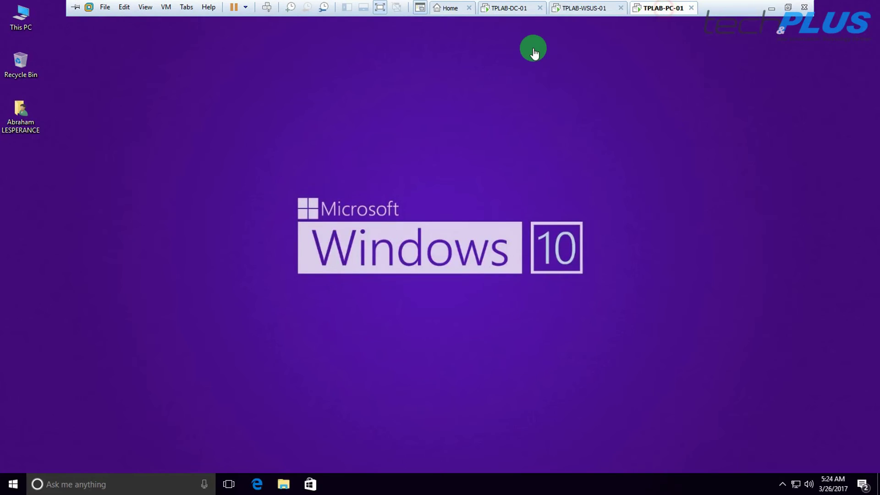
{"action": "left_click", "coordinate": [584, 8]}
Step: Select Windows 10 as the product to update and include all update classifications
{"action": "scroll", "coordinate": [430, 244], "scroll_direction": "down", "scroll_amount": 20}
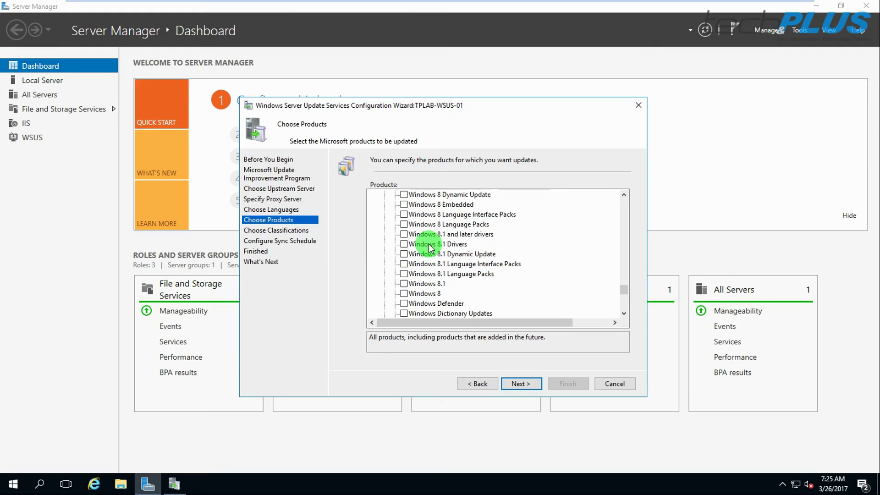
{"action": "scroll", "coordinate": [430, 248], "scroll_direction": "up", "scroll_amount": 4}
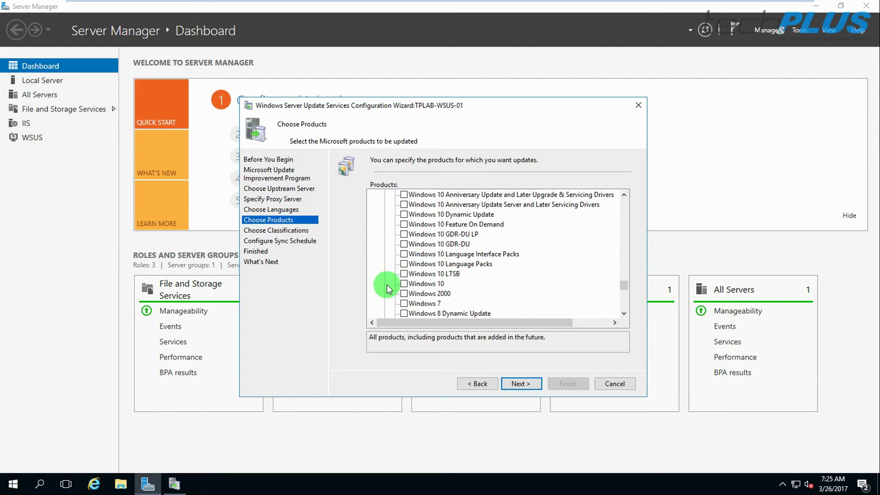
{"action": "left_click", "coordinate": [406, 286]}
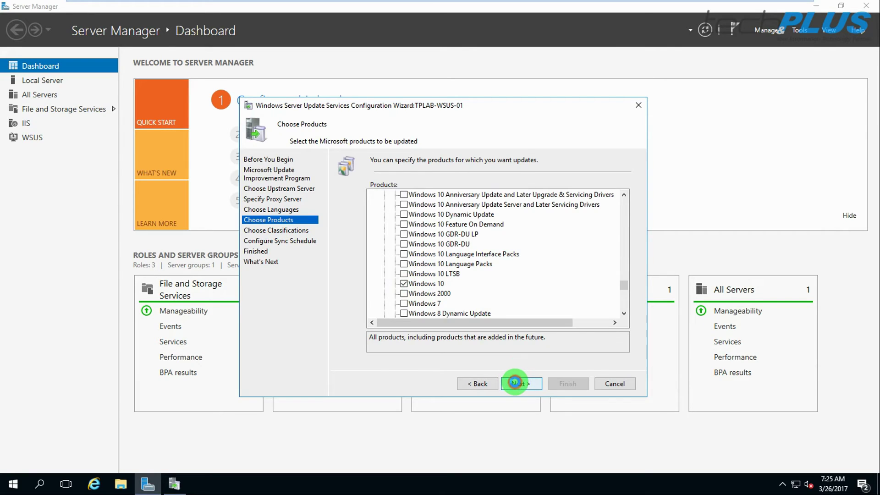
{"action": "left_click", "coordinate": [516, 385]}
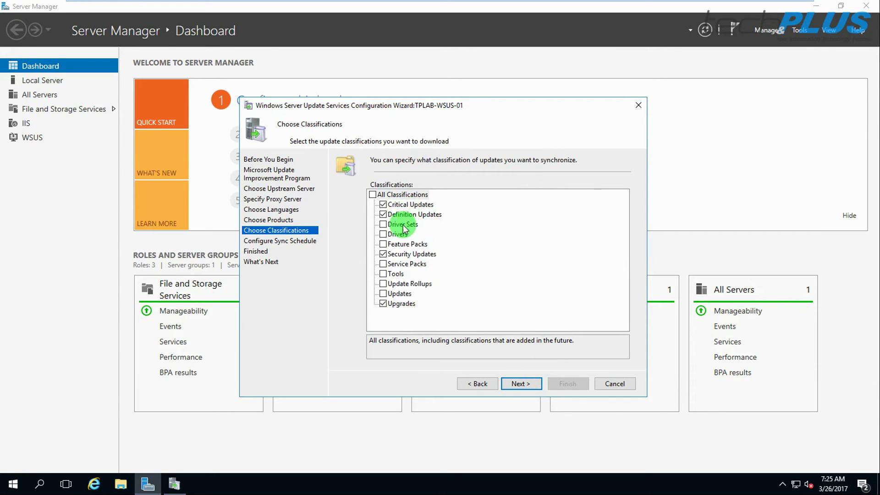
{"action": "left_click", "coordinate": [373, 194]}
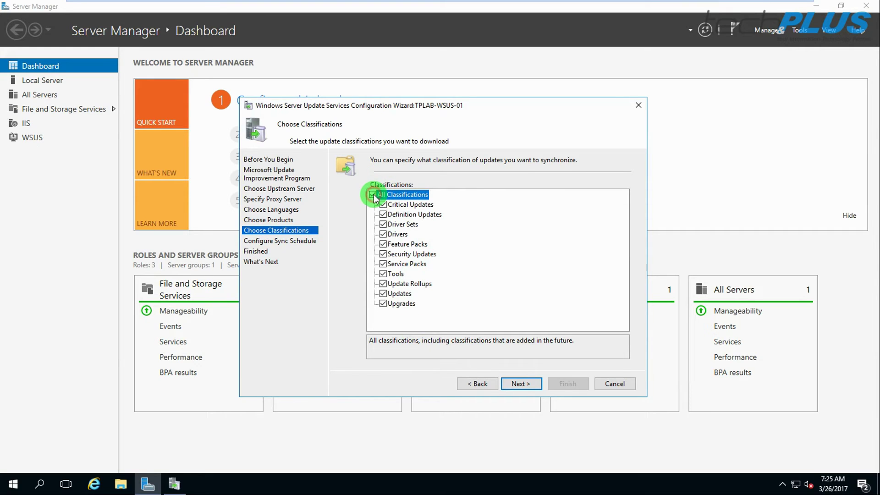
{"action": "left_click", "coordinate": [519, 384]}
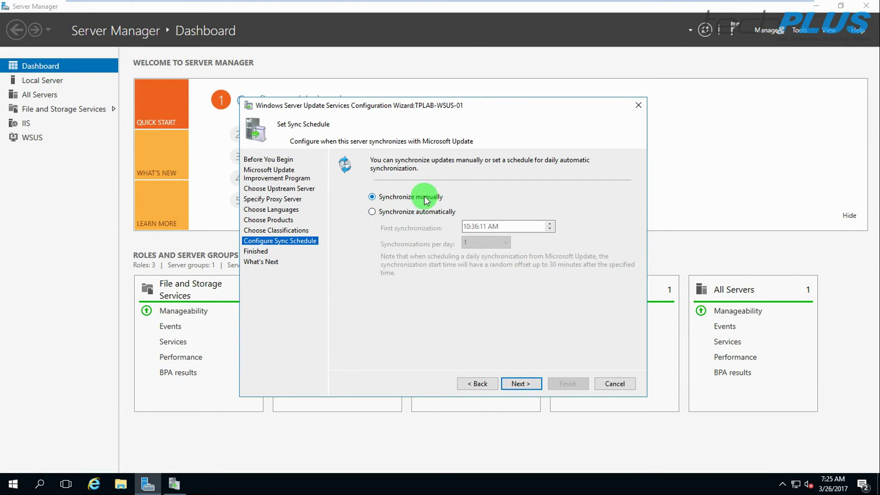
Step: Keep manual synchronization as the sync schedule and turn on Begin initial synchronization
{"action": "left_click", "coordinate": [521, 384]}
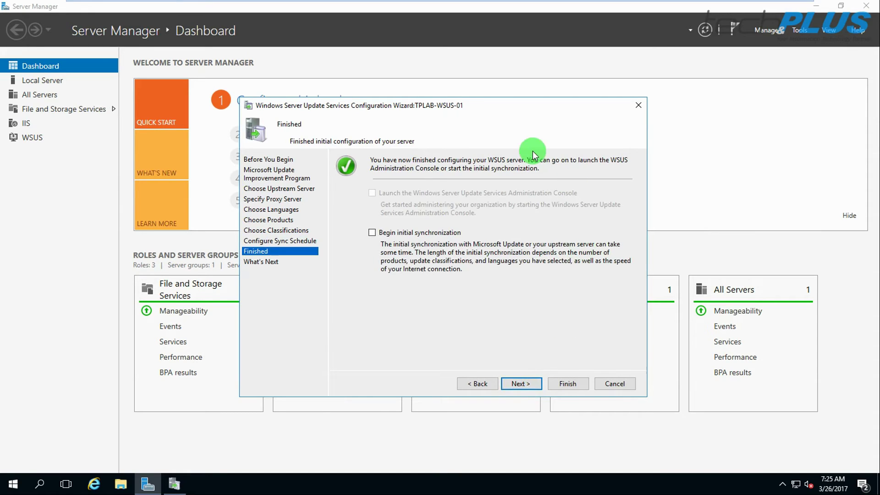
{"action": "left_click", "coordinate": [372, 233]}
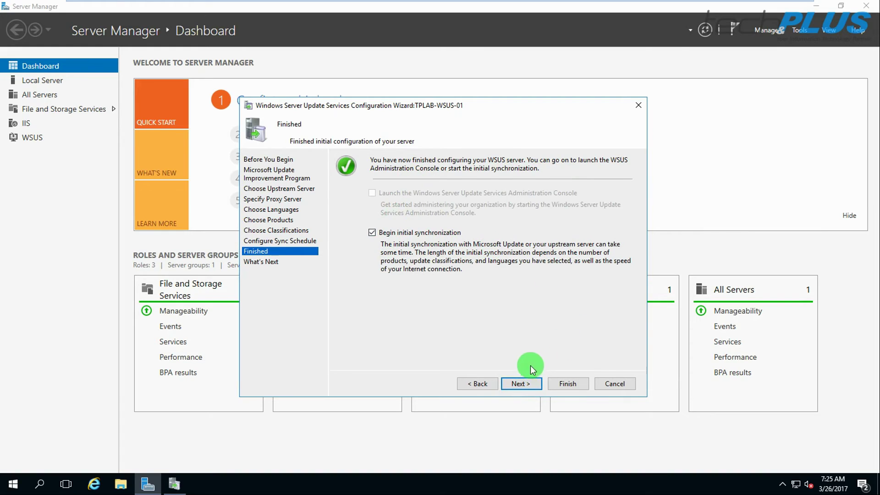
Step: Finish the WSUS configuration wizard and open the TPLAB-WSUS-01 overview in a maximized Update Services console
{"action": "left_click", "coordinate": [521, 385]}
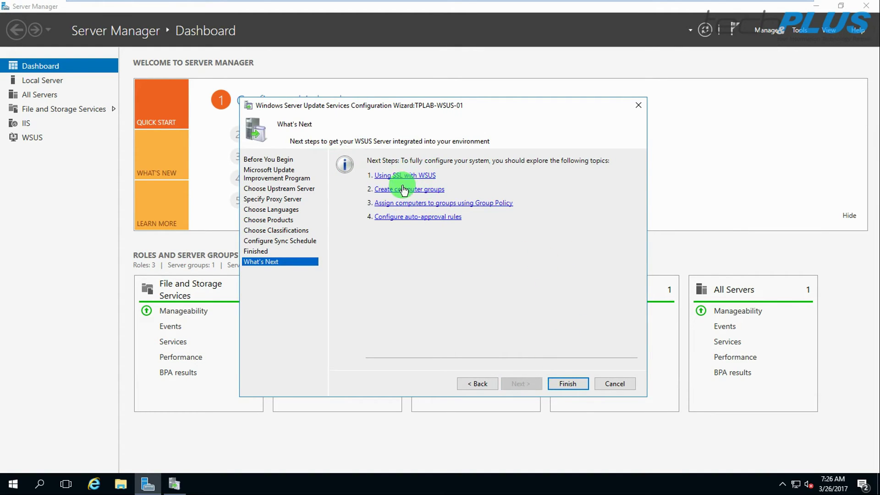
{"action": "left_click", "coordinate": [567, 386]}
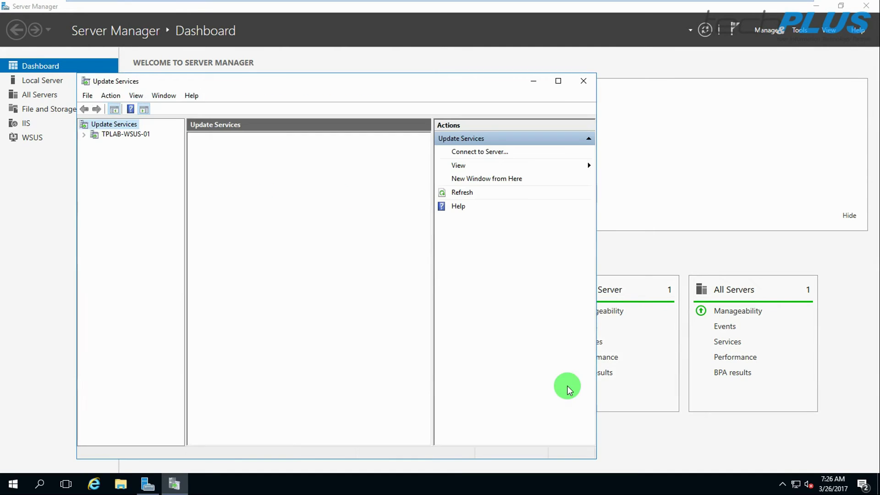
{"action": "left_click", "coordinate": [558, 82]}
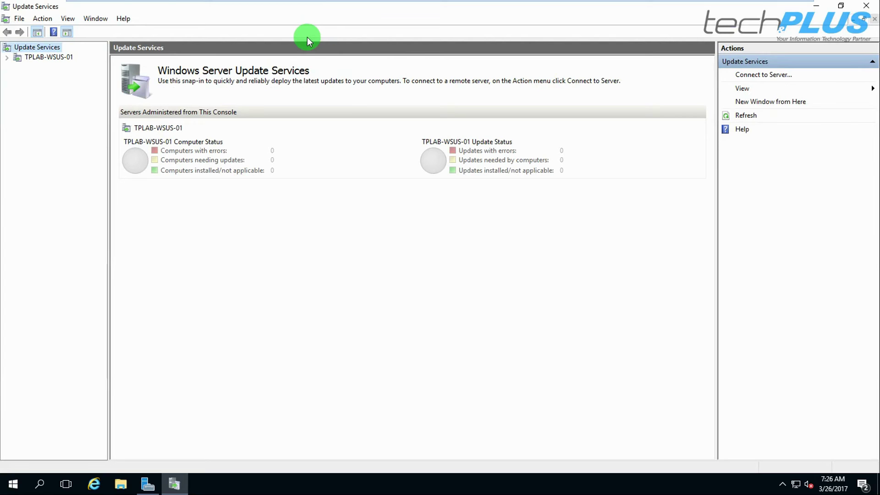
{"action": "left_click", "coordinate": [32, 56]}
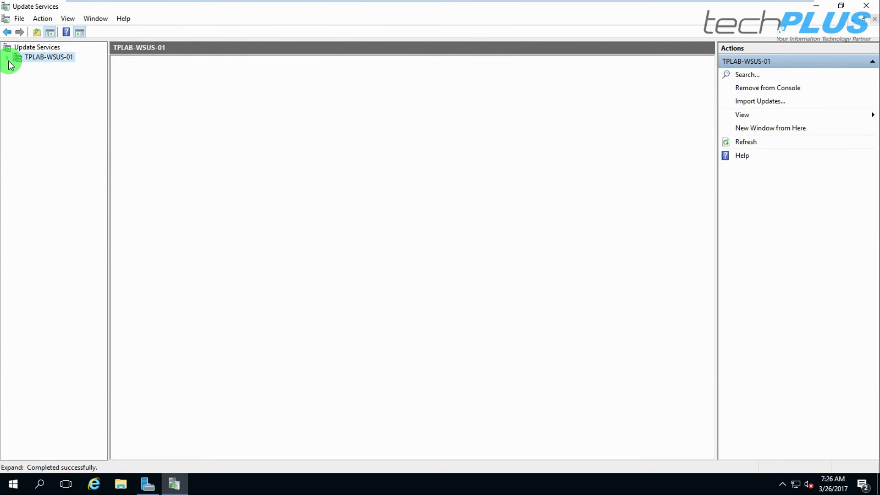
{"action": "left_click", "coordinate": [9, 61]}
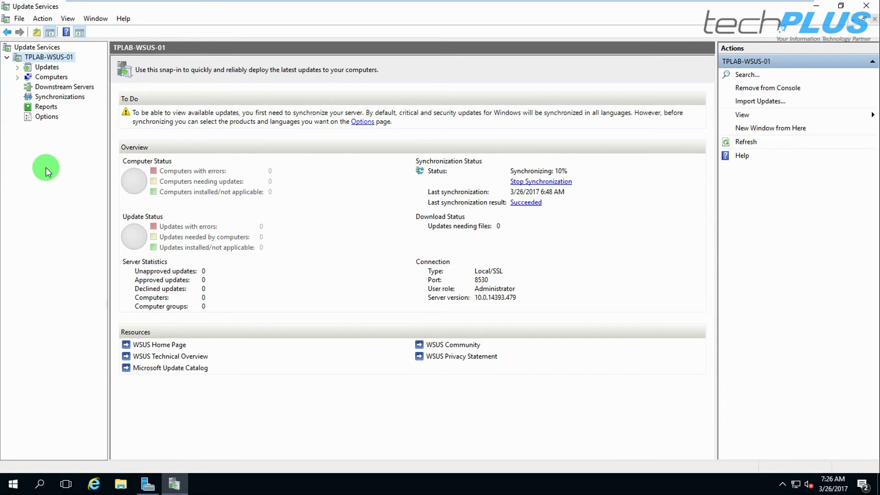
Step: List all updates on TPLAB-WSUS-01 with approval set to Any Except Declined and status set to Any
{"action": "left_click", "coordinate": [17, 67]}
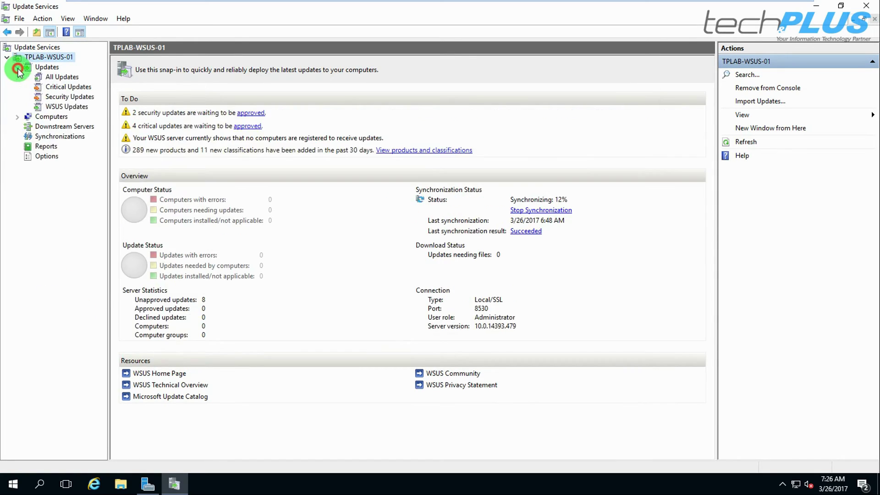
{"action": "left_click", "coordinate": [55, 77]}
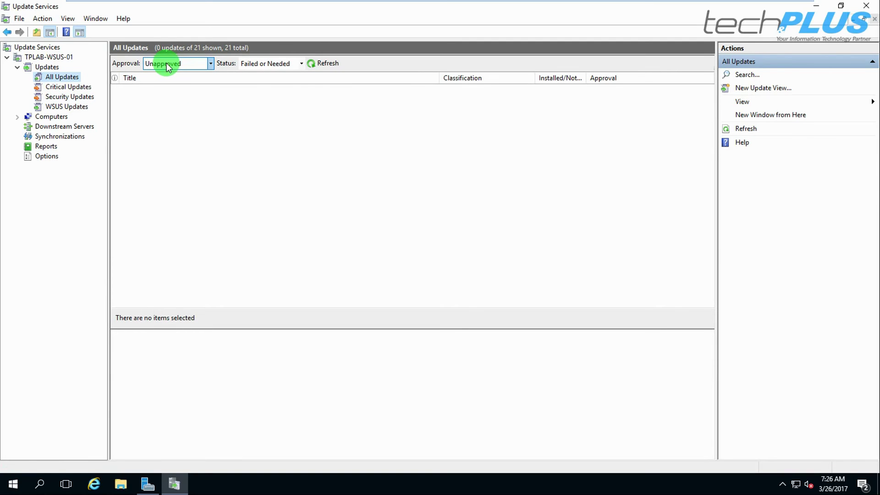
{"action": "left_click", "coordinate": [313, 66]}
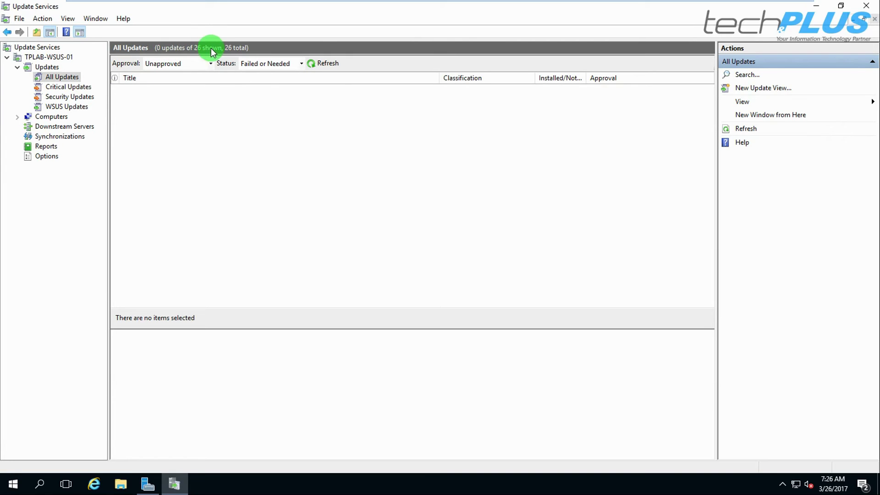
{"action": "left_click", "coordinate": [210, 64]}
{"action": "left_click", "coordinate": [156, 99]}
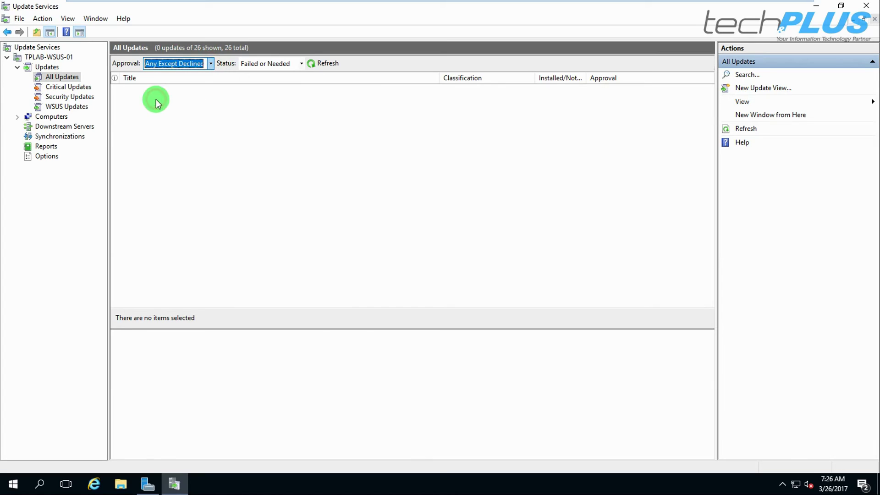
{"action": "left_click", "coordinate": [301, 64]}
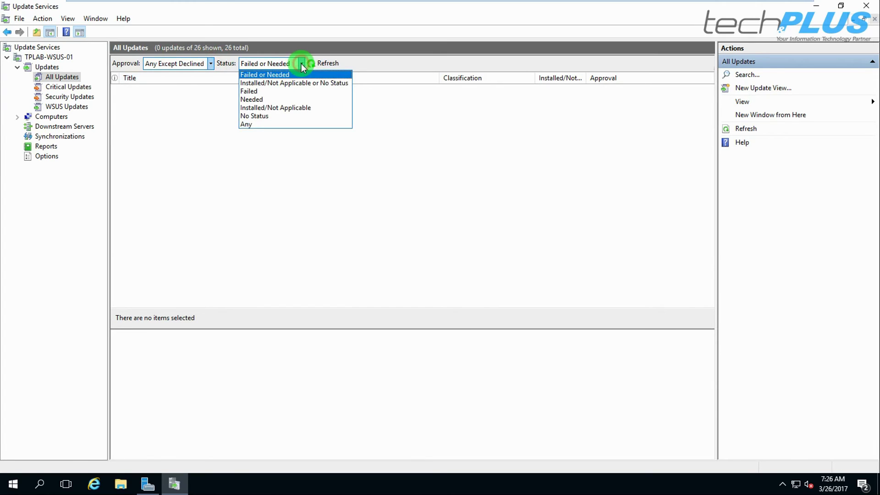
{"action": "left_click", "coordinate": [251, 123]}
{"action": "left_click", "coordinate": [326, 64]}
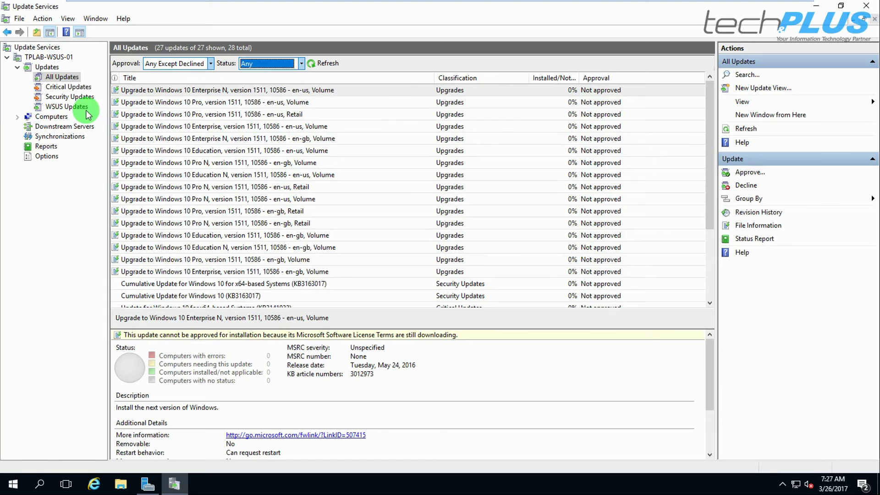
Step: Check the All Computers group for registered computers, filtered by status Any
{"action": "left_click", "coordinate": [44, 121]}
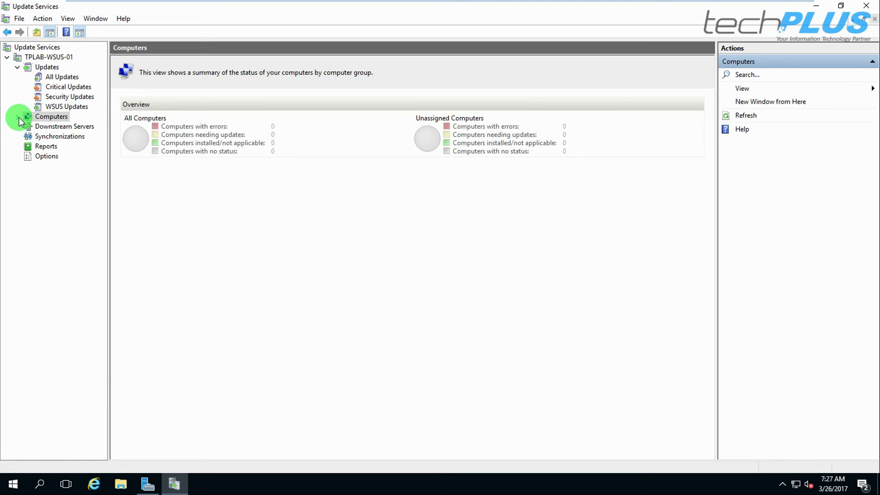
{"action": "left_click", "coordinate": [17, 117]}
{"action": "left_click", "coordinate": [52, 128]}
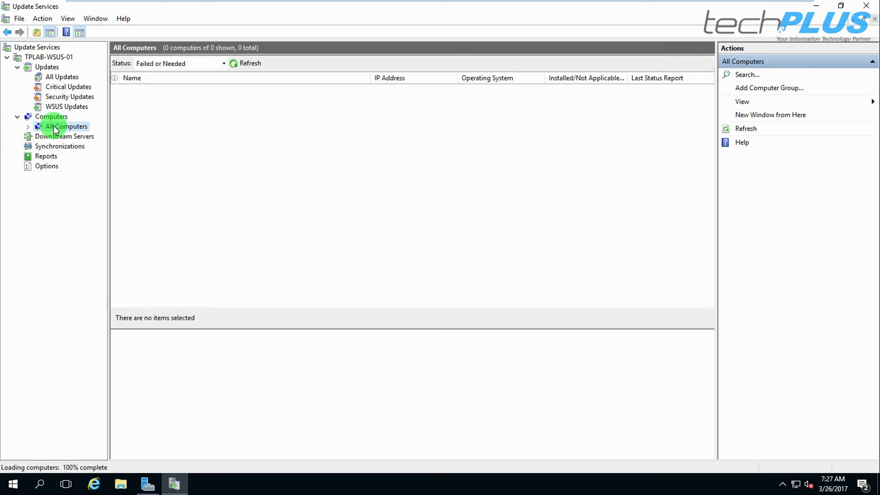
{"action": "left_click", "coordinate": [224, 63]}
{"action": "left_click", "coordinate": [149, 124]}
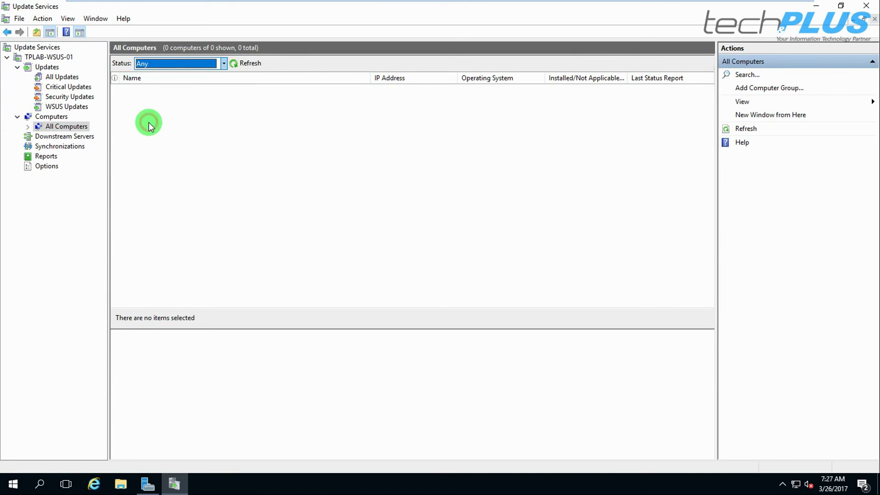
{"action": "left_click", "coordinate": [244, 64]}
Step: Switch to TPLAB-PC-01 and open Command Prompt as administrator
{"action": "mouse_move", "coordinate": [433, 6]}
{"action": "left_click", "coordinate": [660, 8]}
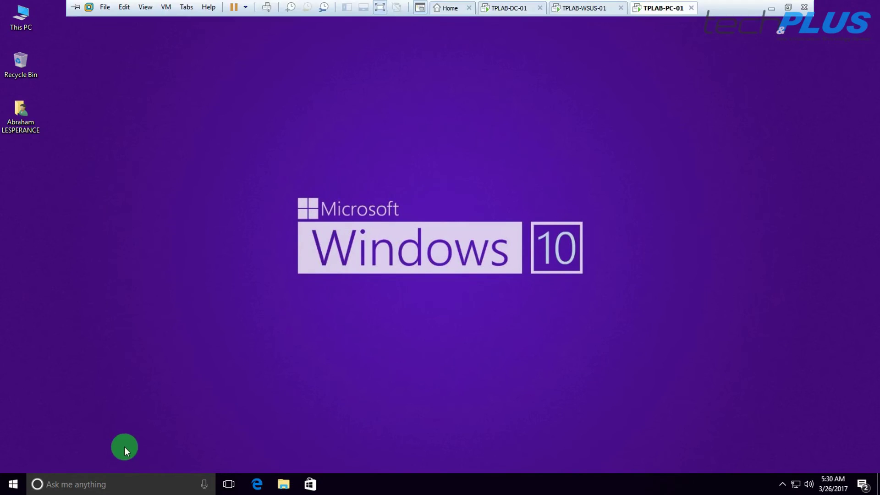
{"action": "left_click", "coordinate": [108, 484]}
{"action": "type", "text": "cm"}
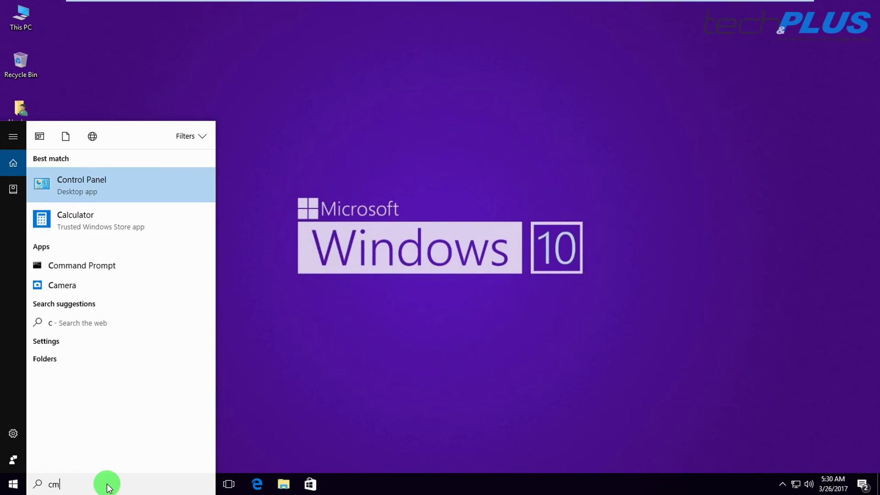
{"action": "type", "text": "d"}
{"action": "right_click", "coordinate": [72, 179]}
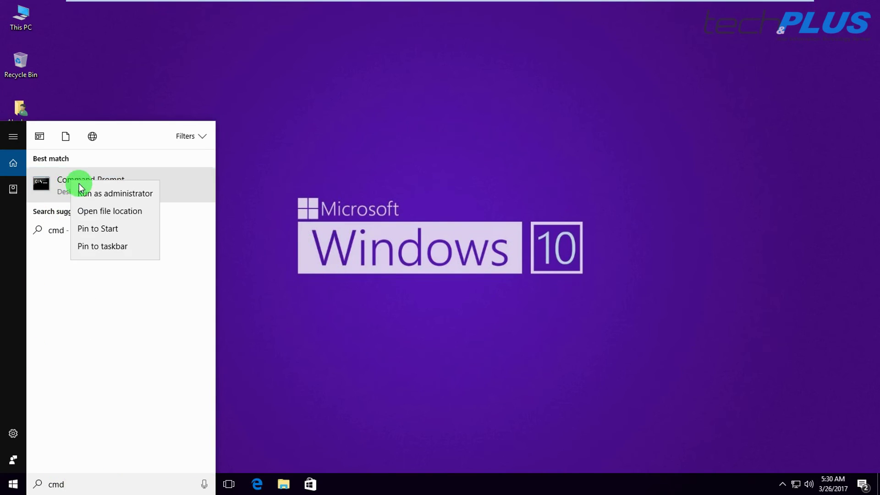
{"action": "left_click", "coordinate": [102, 193]}
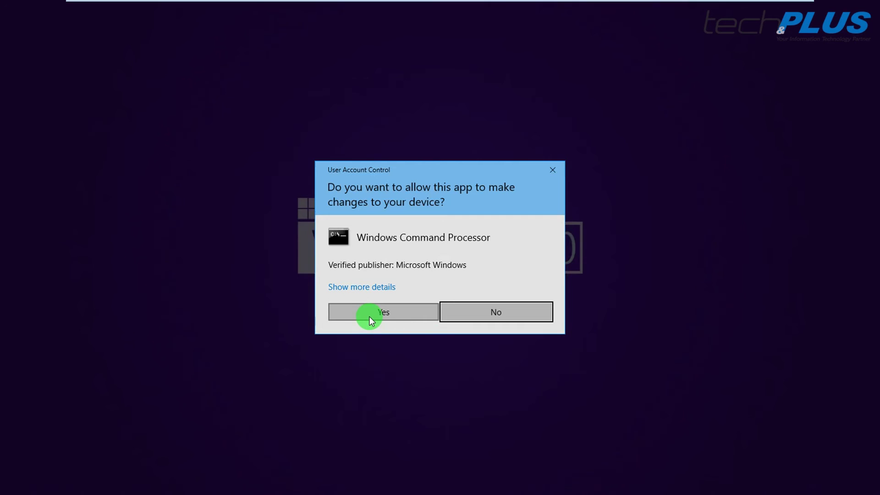
{"action": "left_click", "coordinate": [383, 313]}
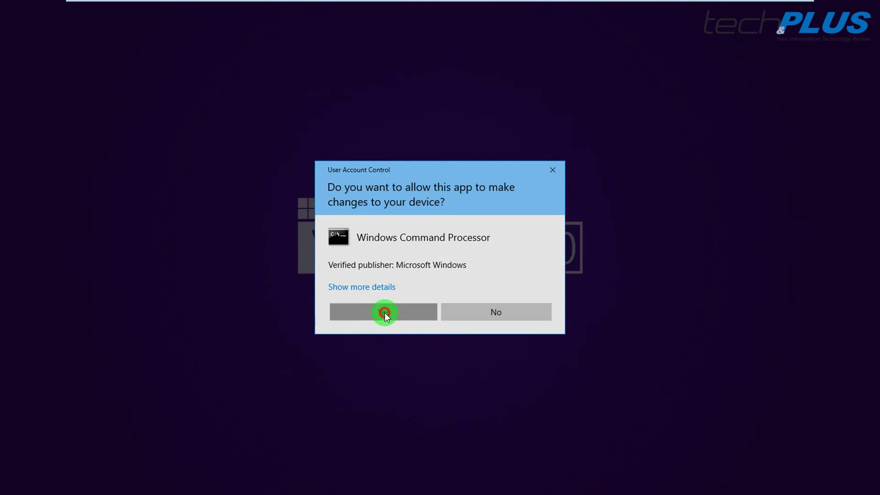
{"action": "left_click_drag", "start_coordinate": [255, 56], "coordinate": [328, 63]}
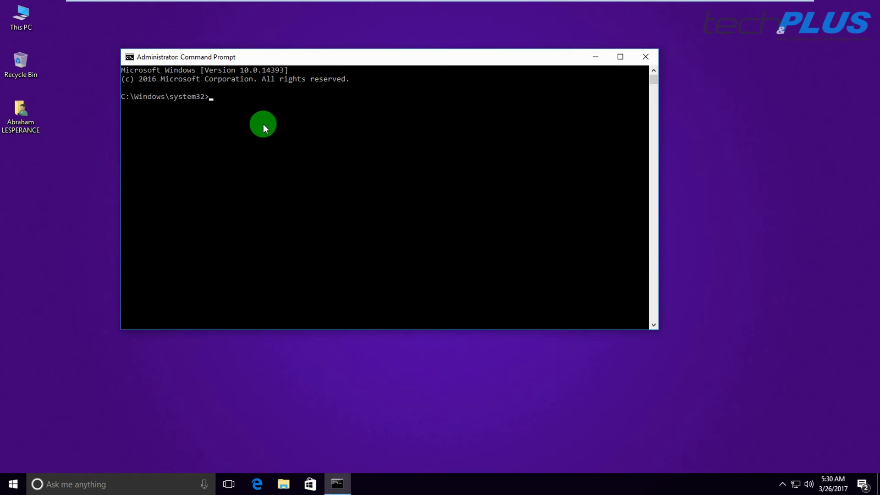
Step: Run wuauclt /detectnow four times to make TPLAB-PC-01 contact the WSUS server
{"action": "type", "text": "wuaucl"}
{"action": "type", "text": "t /detectnow"}
{"action": "key", "text": "Return"}
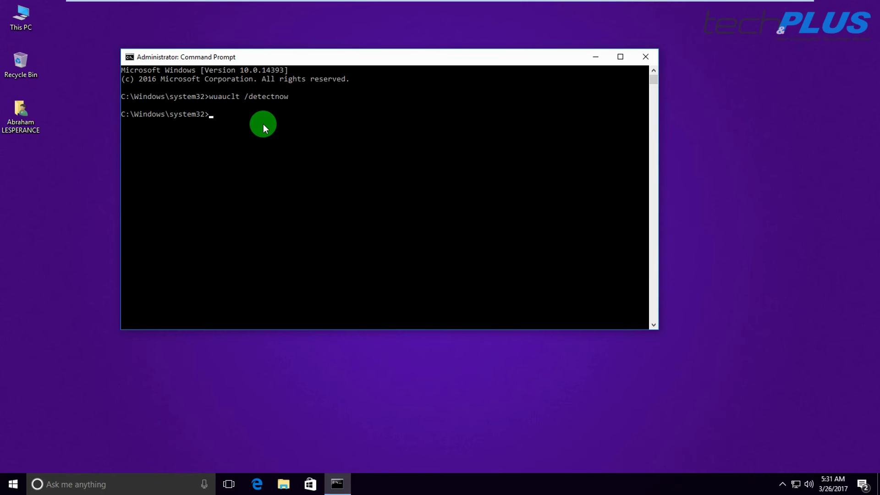
{"action": "key", "text": "Up"}
{"action": "key", "text": "Return"}
{"action": "key", "text": "Up"}
{"action": "key", "text": "Return"}
{"action": "key", "text": "Up"}
{"action": "key", "text": "Return"}
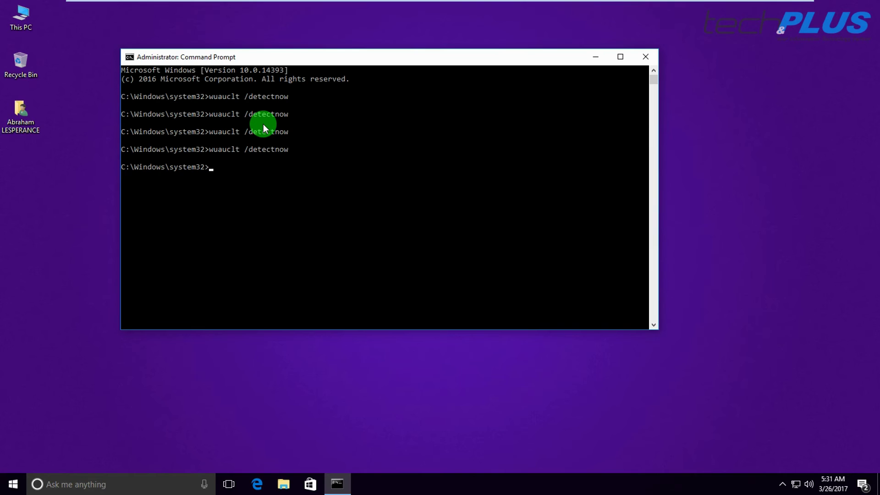
Step: Run wuauclt /reportnow to report the workstation's status to WSUS, and repeat the wuauclt /detectnow command several times
{"action": "key", "text": "Up"}
{"action": "key", "text": "Left"}
{"action": "key", "text": "Left"}
{"action": "key", "text": "Left"}
{"action": "key", "text": "BackSpace"}
{"action": "key", "text": "BackSpace"}
{"action": "key", "text": "BackSpace"}
{"action": "key", "text": "BackSpace"}
{"action": "key", "text": "BackSpace"}
{"action": "key", "text": "BackSpace"}
{"action": "type", "text": "report"}
{"action": "key", "text": "Return"}
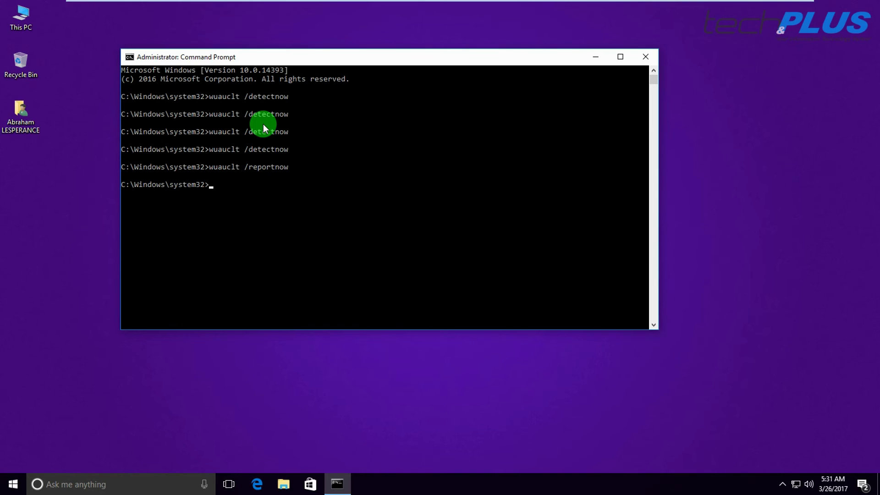
{"action": "key", "text": "Up"}
{"action": "key", "text": "Return"}
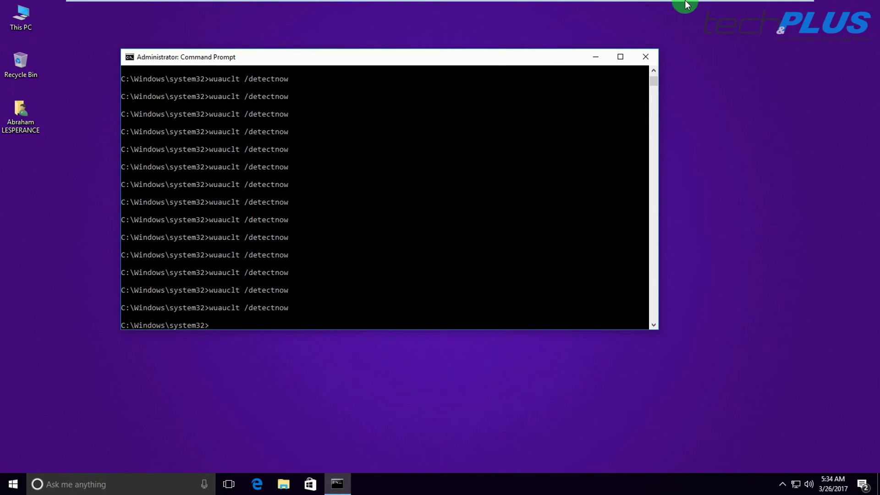
Step: Return to TPLAB-WSUS-01 and list all unapproved updates with the status filter set to Any
{"action": "mouse_move", "coordinate": [687, 5]}
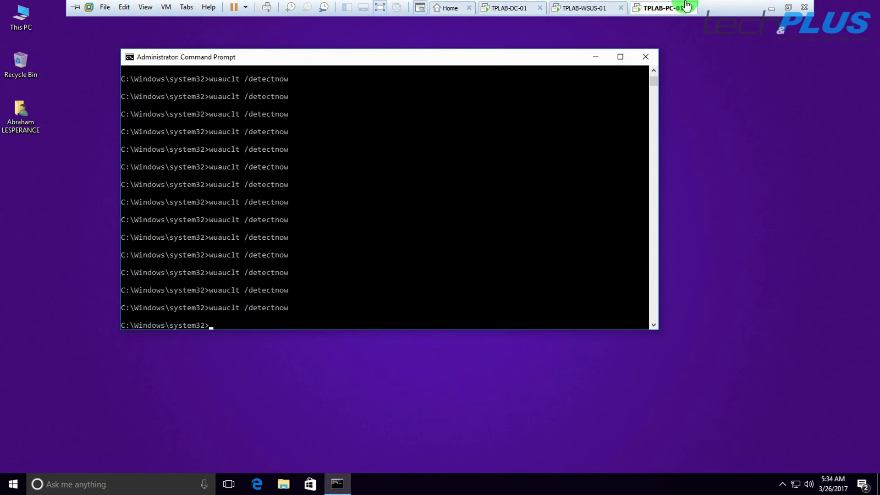
{"action": "left_click", "coordinate": [579, 13]}
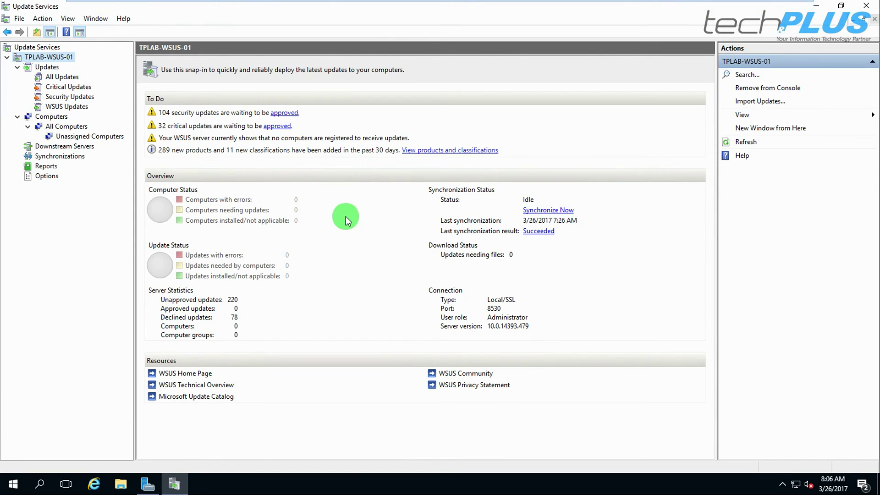
{"action": "left_click", "coordinate": [60, 76]}
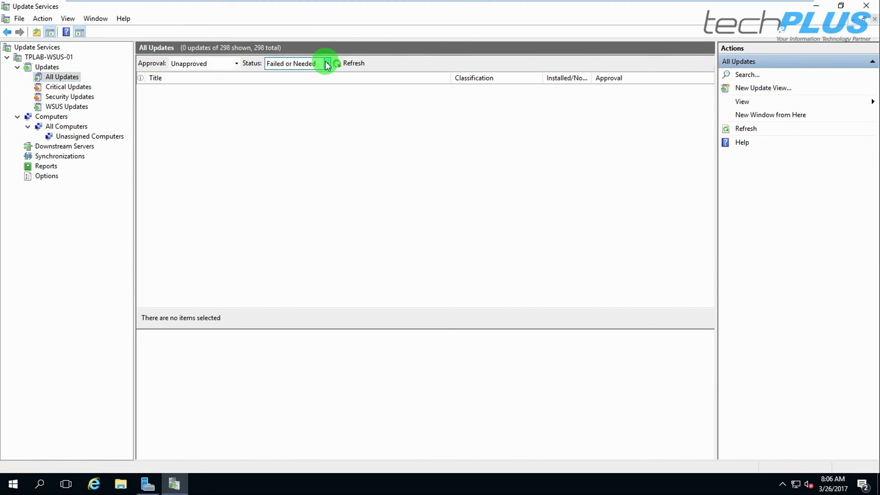
{"action": "left_click", "coordinate": [338, 66]}
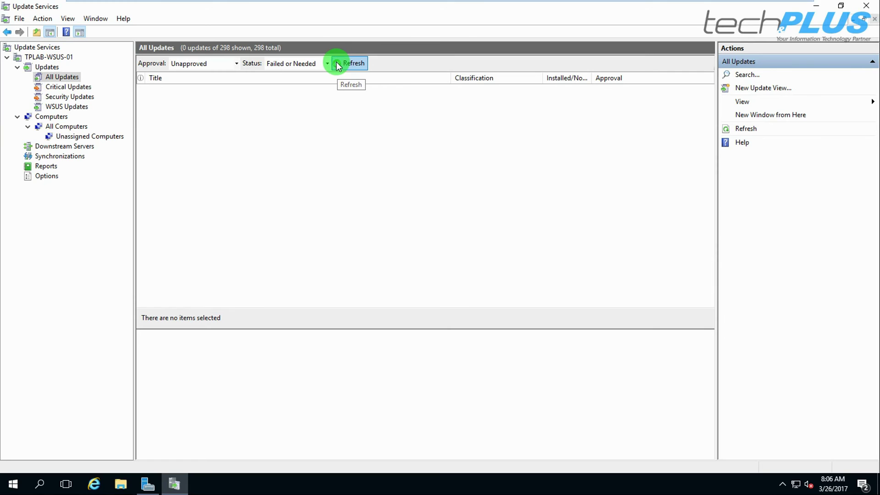
{"action": "left_click", "coordinate": [327, 65]}
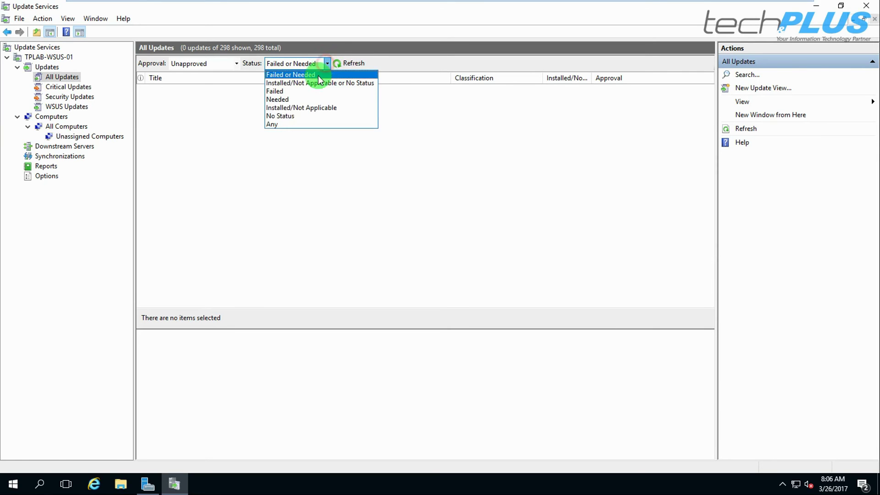
{"action": "left_click", "coordinate": [281, 122]}
{"action": "left_click", "coordinate": [346, 64]}
Step: Examine the titles and classifications of the unapproved Windows 10 updates across the whole list
{"action": "scroll", "coordinate": [288, 160], "scroll_direction": "down", "scroll_amount": 10}
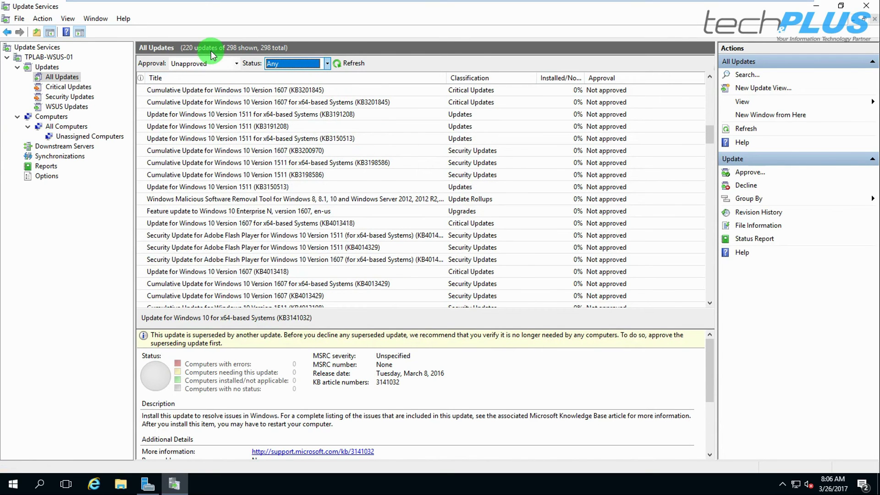
{"action": "scroll", "coordinate": [320, 146], "scroll_direction": "down", "scroll_amount": 5}
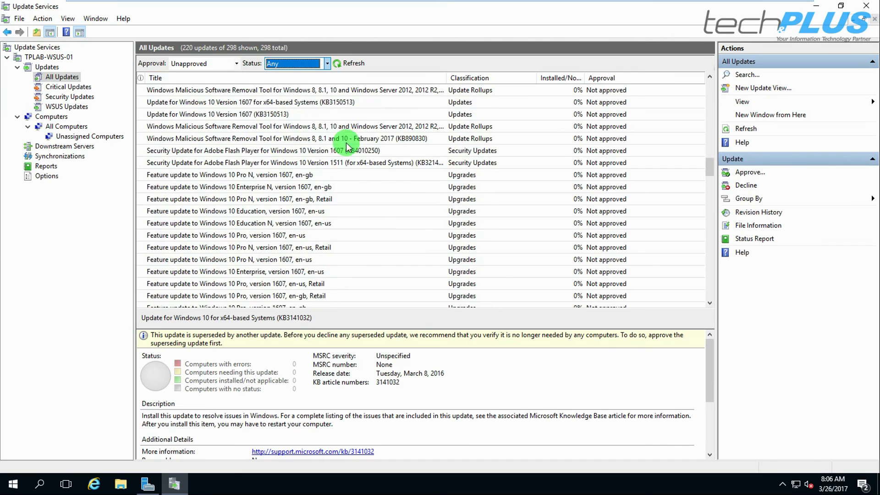
{"action": "scroll", "coordinate": [602, 131], "scroll_direction": "down", "scroll_amount": 15}
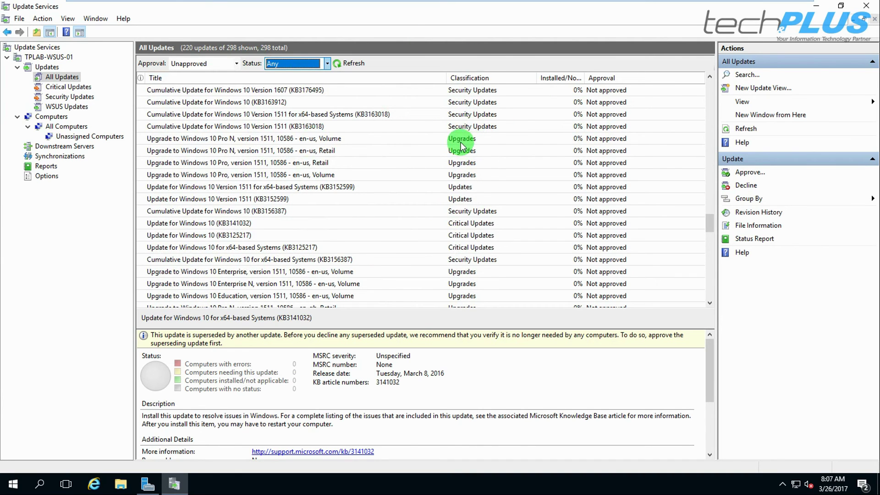
{"action": "scroll", "coordinate": [461, 146], "scroll_direction": "down", "scroll_amount": 6}
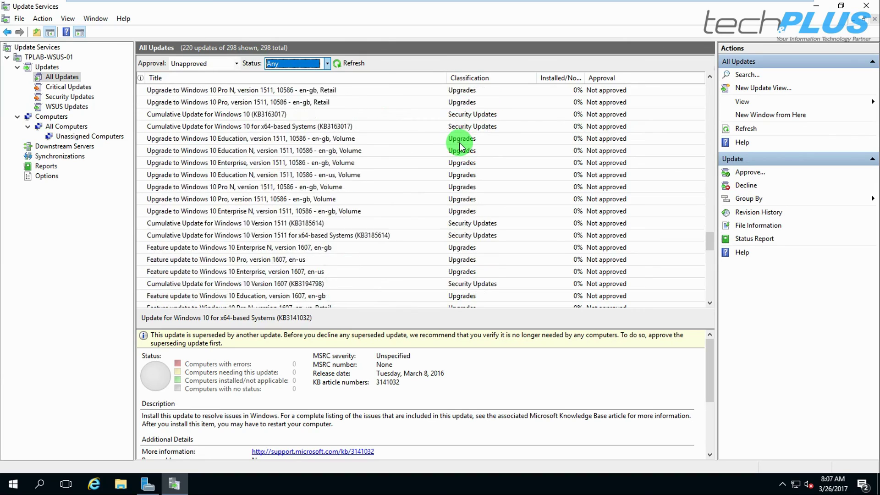
{"action": "scroll", "coordinate": [461, 146], "scroll_direction": "down", "scroll_amount": 15}
{"action": "scroll", "coordinate": [292, 177], "scroll_direction": "up", "scroll_amount": 15}
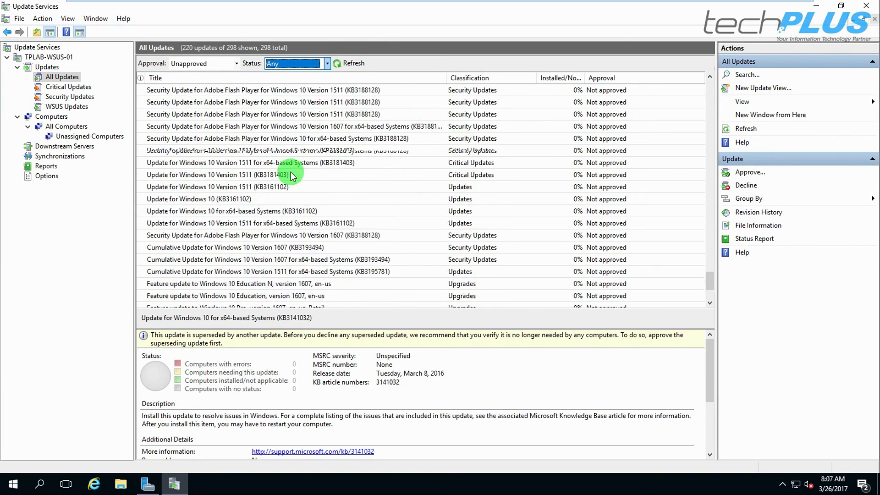
{"action": "scroll", "coordinate": [291, 177], "scroll_direction": "up", "scroll_amount": 10}
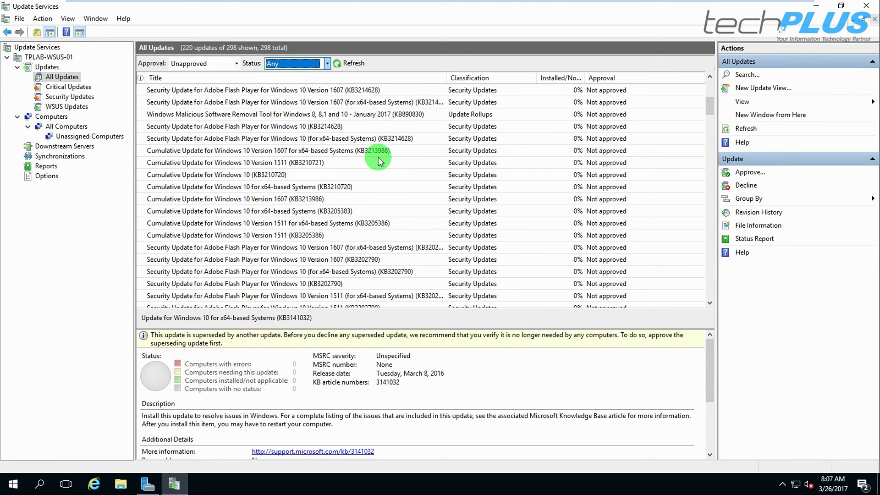
Step: List all computers with the status filter set to Any and refresh the list to check for registered workstations
{"action": "scroll", "coordinate": [358, 162], "scroll_direction": "down", "scroll_amount": 2}
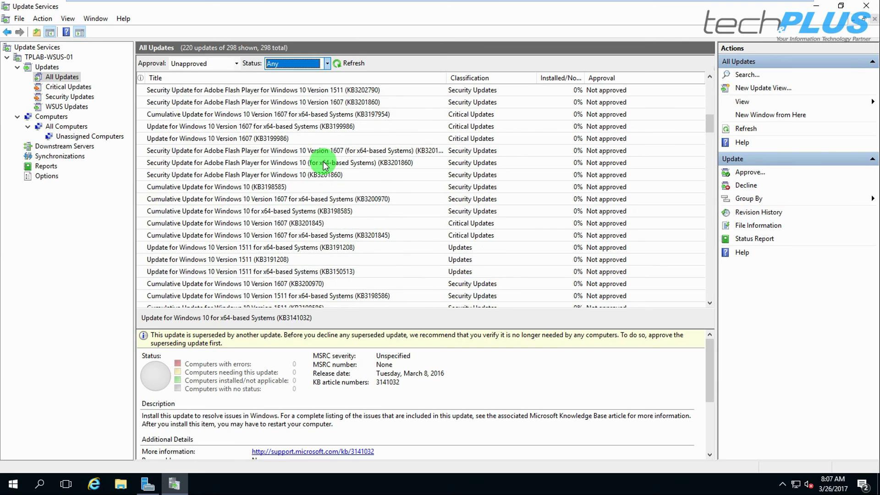
{"action": "scroll", "coordinate": [324, 165], "scroll_direction": "up", "scroll_amount": 4}
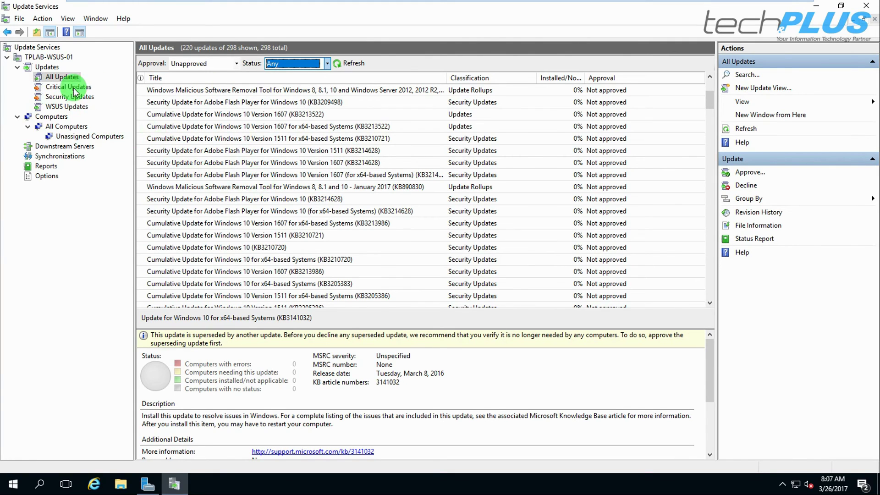
{"action": "left_click", "coordinate": [59, 128]}
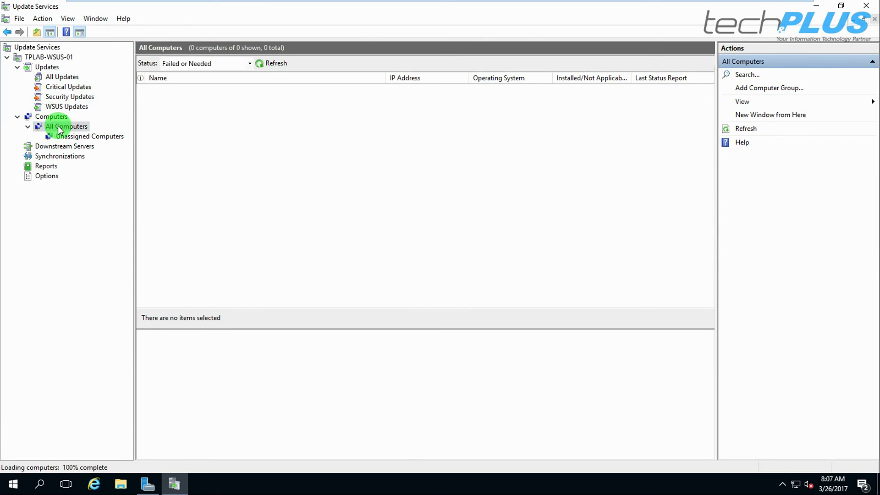
{"action": "left_click", "coordinate": [252, 65]}
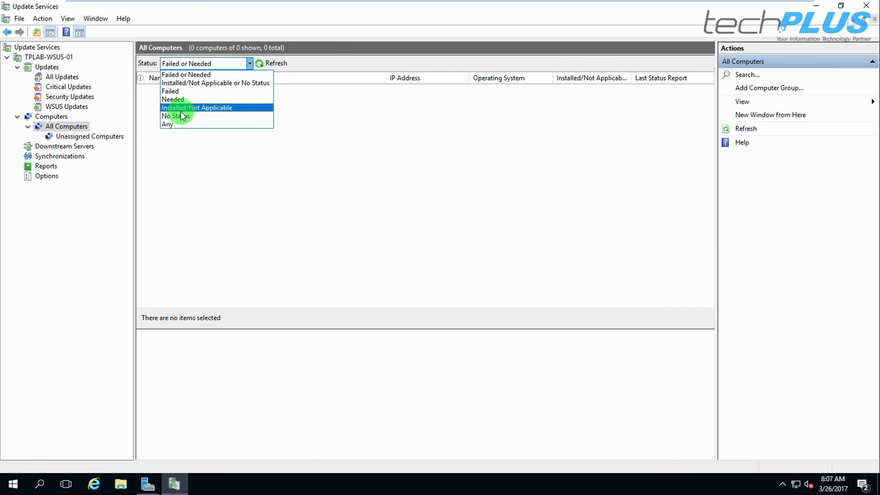
{"action": "left_click", "coordinate": [176, 124]}
{"action": "left_click", "coordinate": [263, 63]}
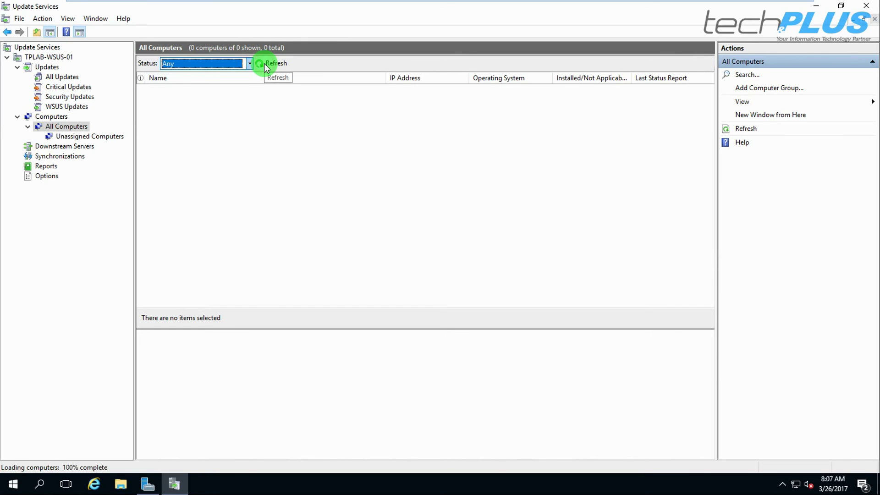
{"action": "left_click", "coordinate": [261, 63]}
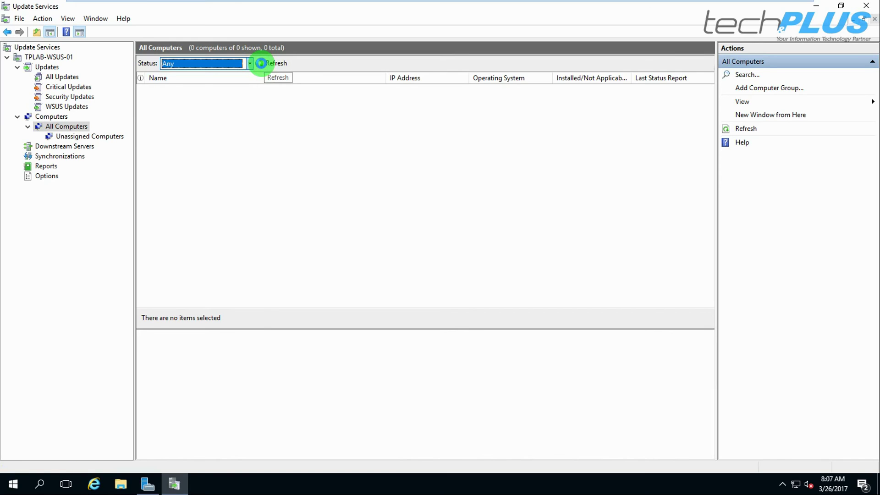
Step: Check the Unassigned Computers group with the status filter set to Any
{"action": "left_click", "coordinate": [72, 137]}
{"action": "left_click", "coordinate": [249, 64]}
{"action": "left_click", "coordinate": [174, 123]}
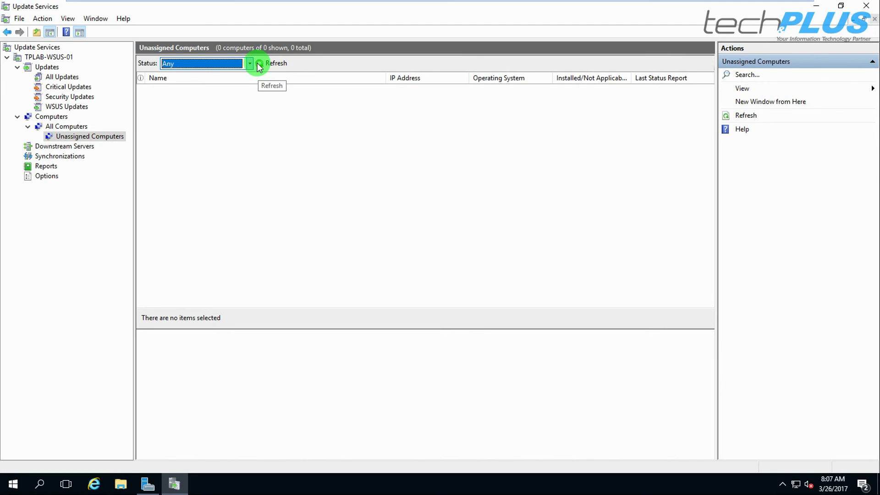
Step: Set the synchronization schedule to automatic, with first synchronization at 3:00:00 AM and 1 synchronization per day, and save it
{"action": "left_click", "coordinate": [45, 178]}
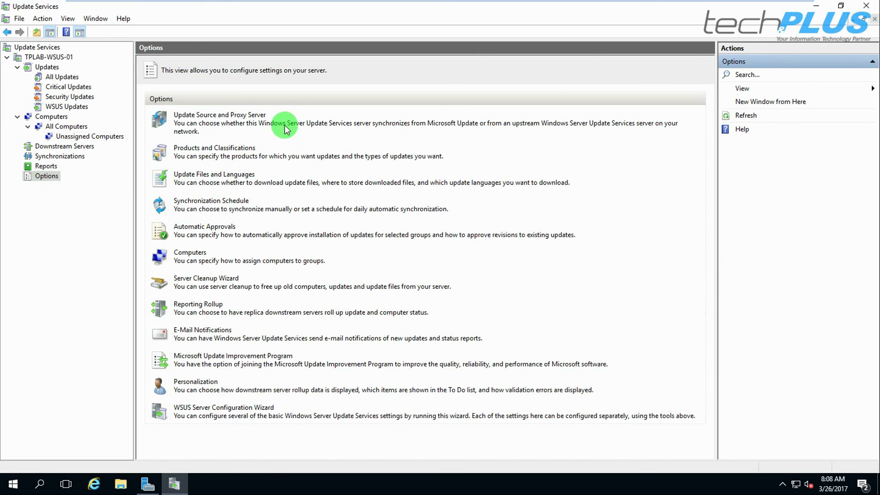
{"action": "left_click", "coordinate": [209, 202]}
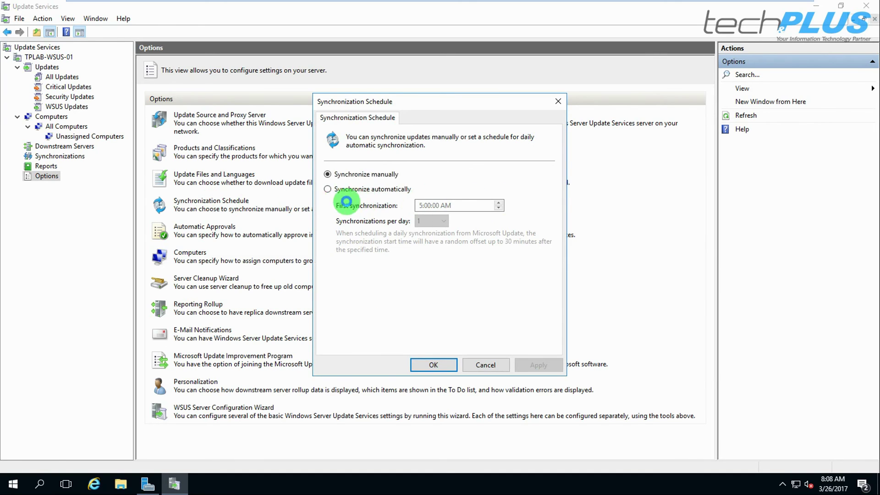
{"action": "left_click", "coordinate": [331, 192]}
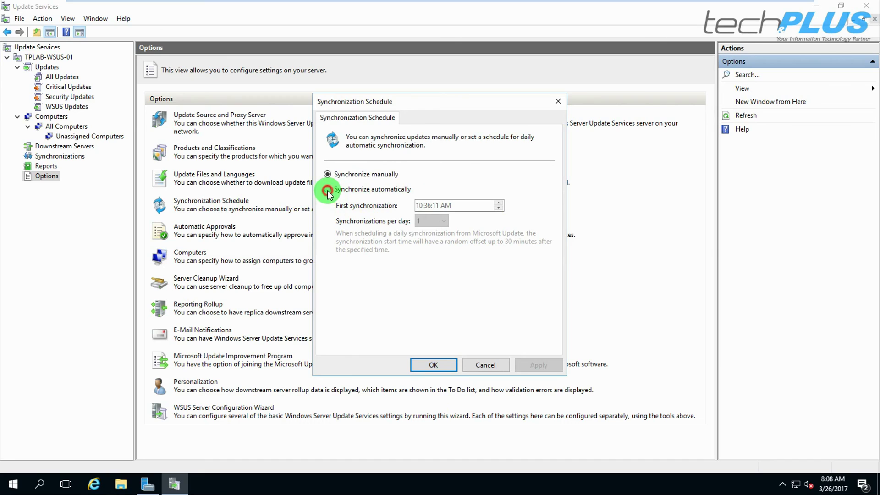
{"action": "left_click", "coordinate": [422, 207]}
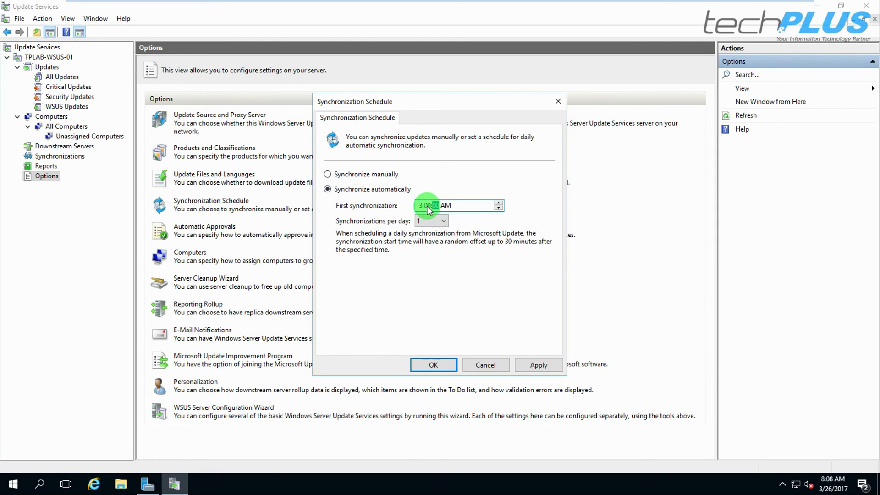
{"action": "left_click", "coordinate": [444, 222]}
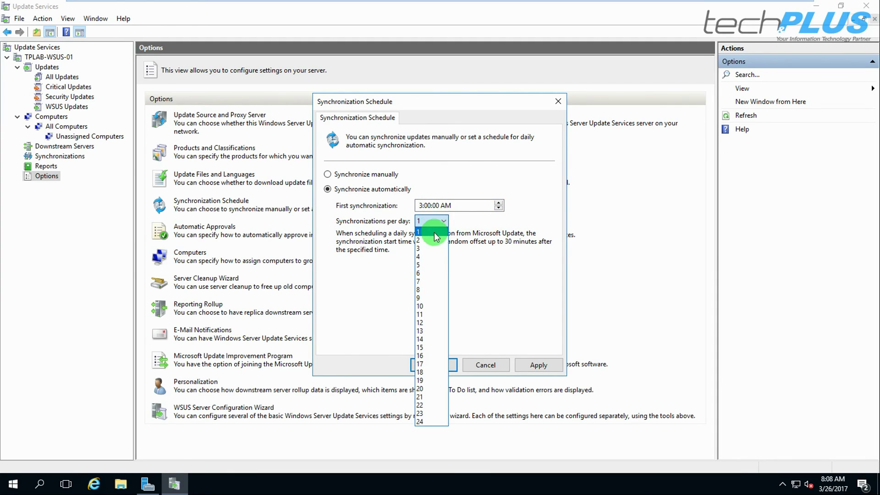
{"action": "left_click", "coordinate": [467, 226]}
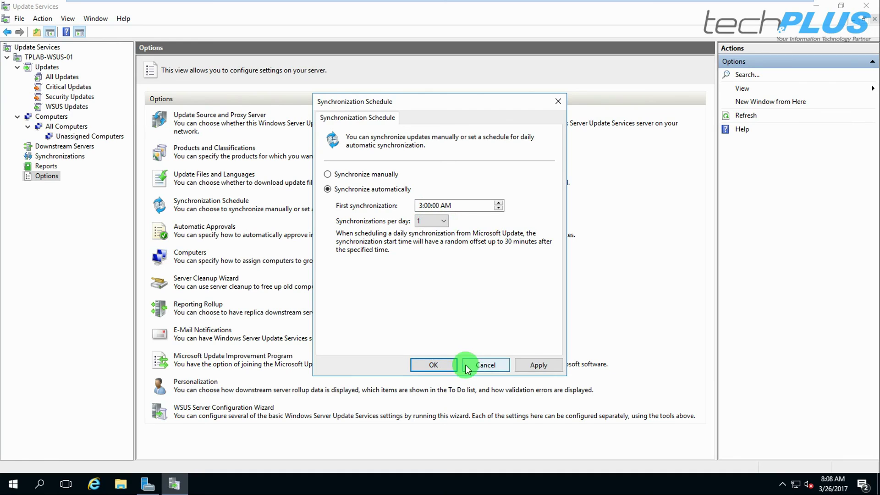
{"action": "left_click", "coordinate": [539, 365]}
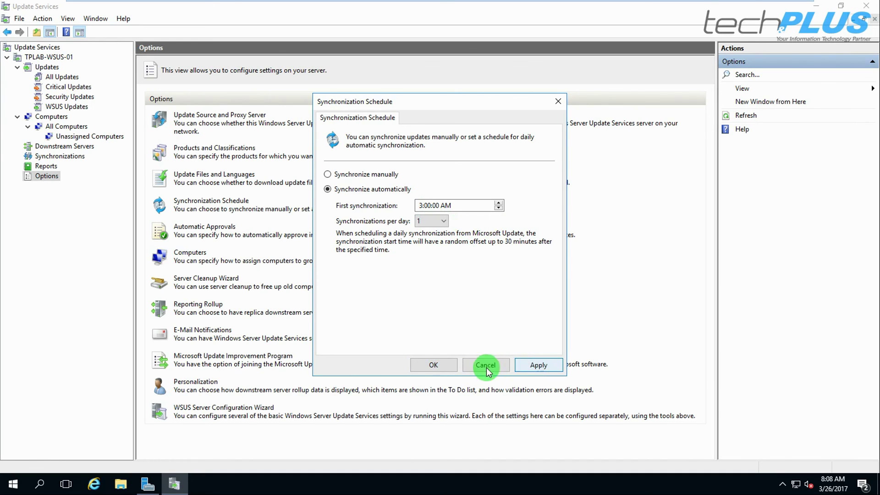
{"action": "left_click", "coordinate": [433, 366]}
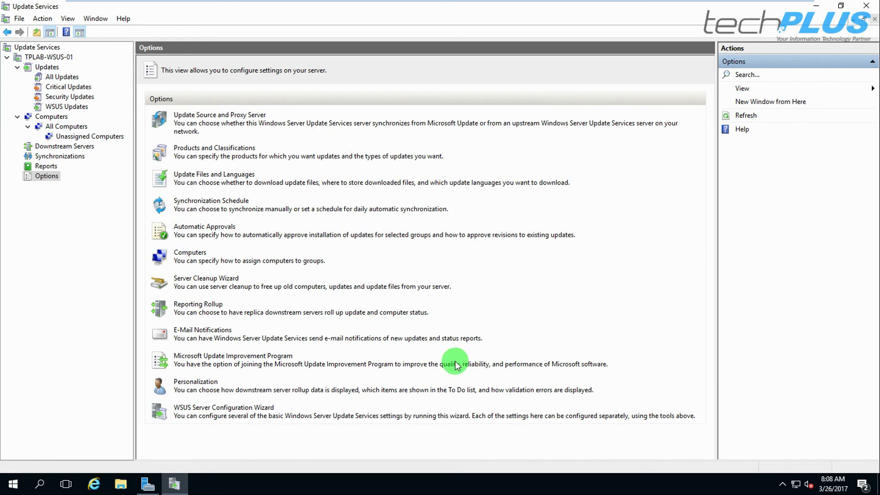
Step: Enable the Default Automatic Approval Rule and set it to any classification, keeping all computers as its target
{"action": "left_click", "coordinate": [209, 228]}
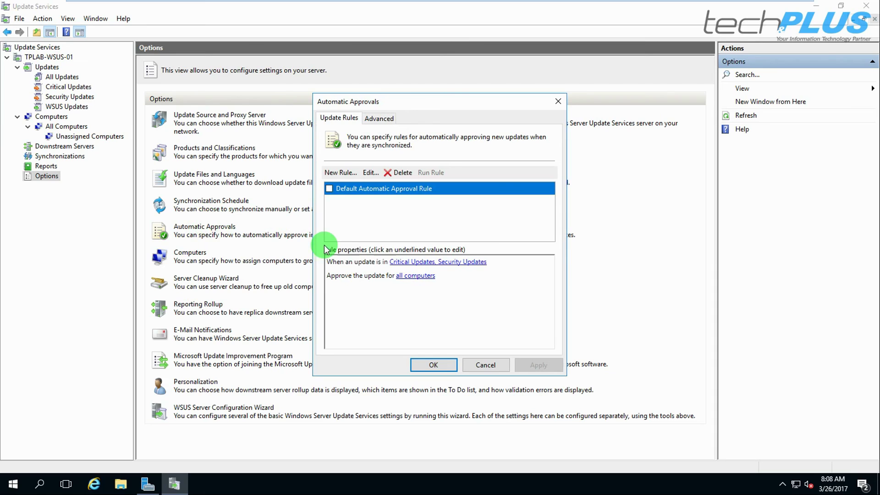
{"action": "left_click", "coordinate": [330, 188]}
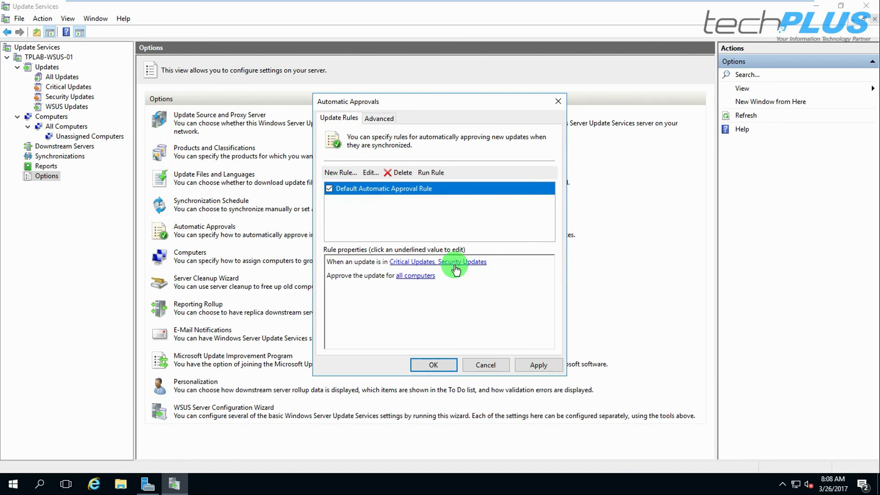
{"action": "left_click", "coordinate": [418, 263]}
{"action": "left_click", "coordinate": [343, 176]}
{"action": "left_click", "coordinate": [468, 334]}
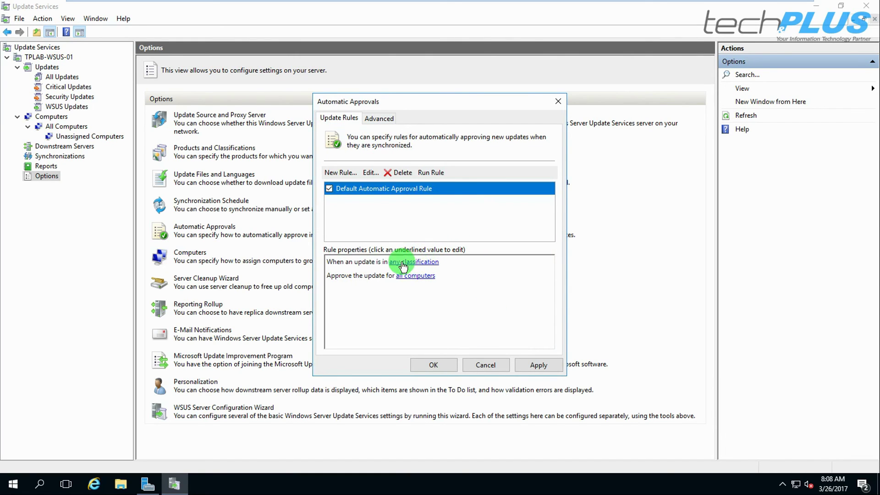
{"action": "left_click", "coordinate": [409, 276]}
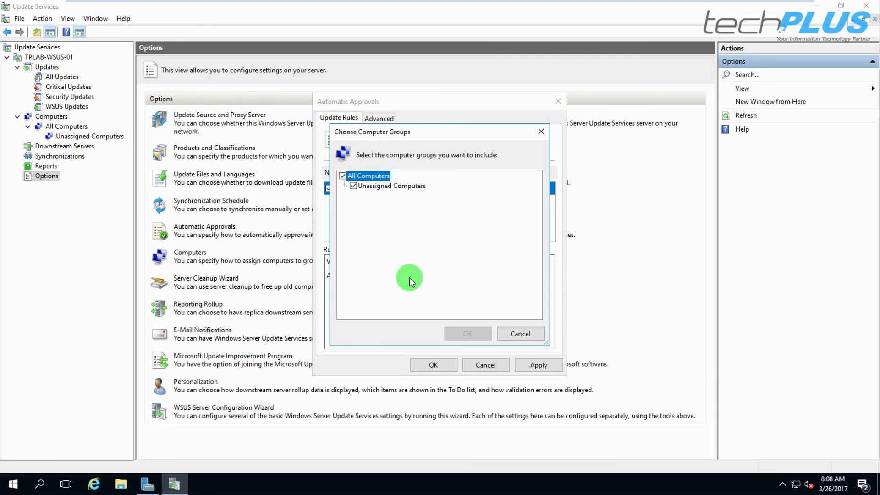
{"action": "left_click", "coordinate": [520, 341]}
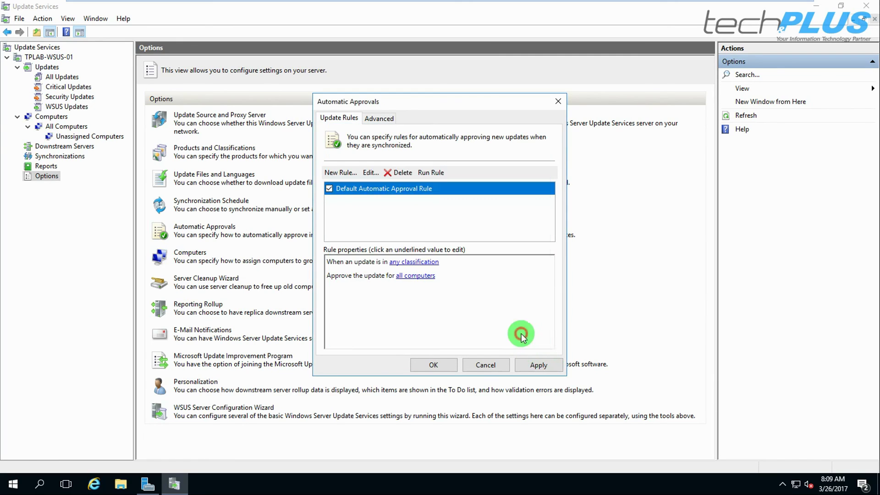
Step: Run the Default Automatic Approval Rule on the existing updates and save the automatic approval settings
{"action": "left_click", "coordinate": [441, 176]}
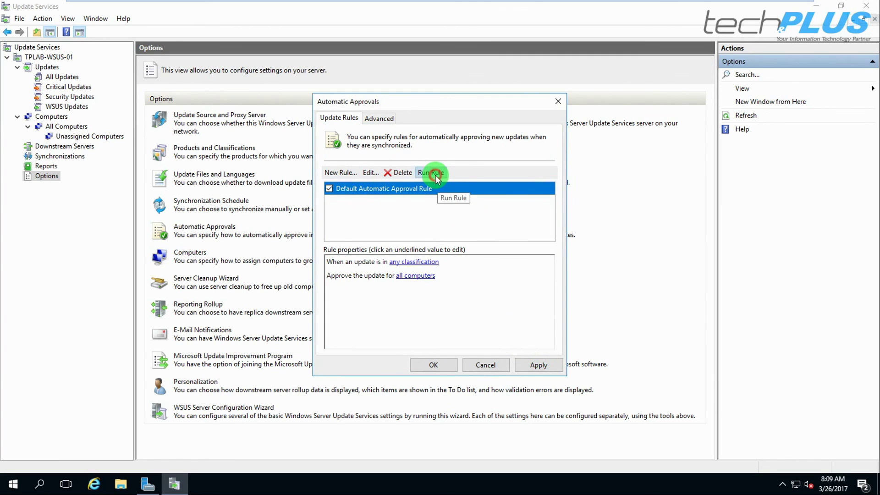
{"action": "left_click", "coordinate": [422, 281]}
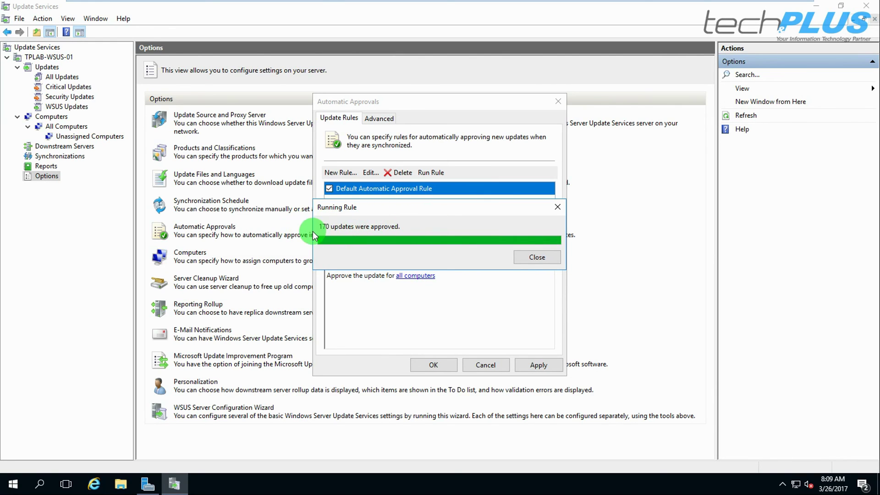
{"action": "left_click", "coordinate": [532, 256]}
{"action": "left_click", "coordinate": [539, 365]}
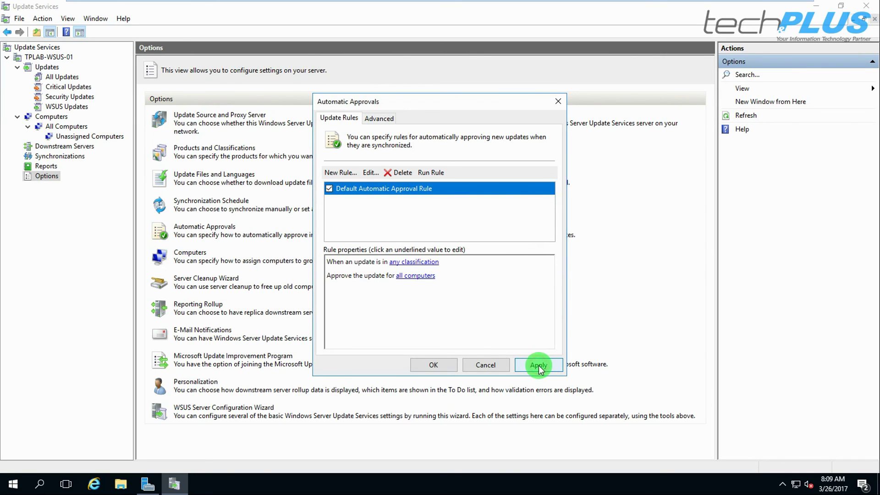
{"action": "left_click", "coordinate": [438, 365]}
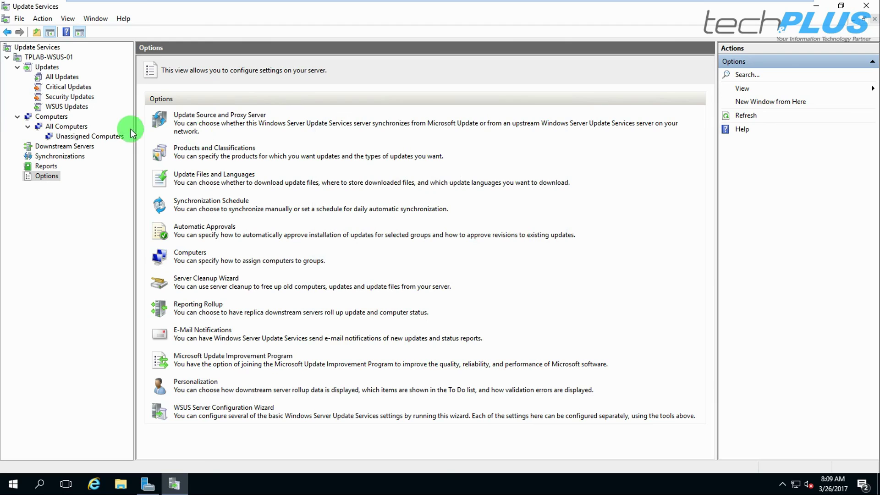
Step: Check the updates summary and open the list of unapproved updates from the TPLAB-WSUS-01 server overview
{"action": "left_click", "coordinate": [46, 68]}
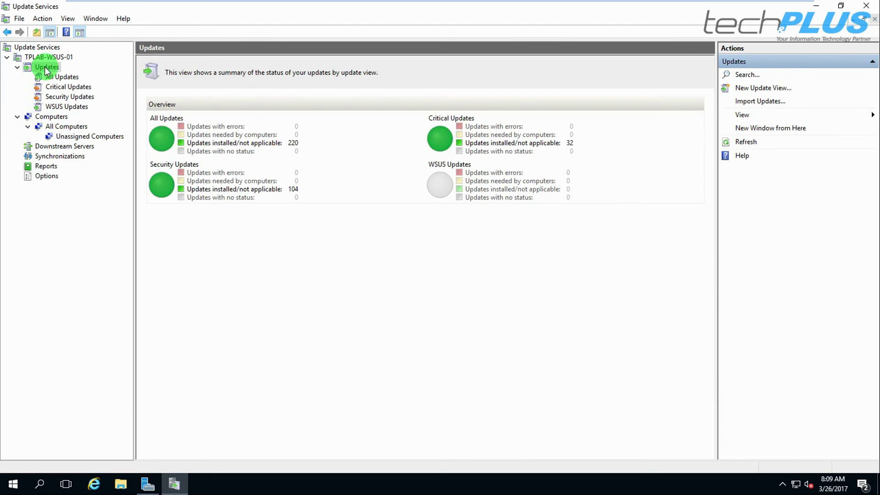
{"action": "left_click", "coordinate": [39, 57]}
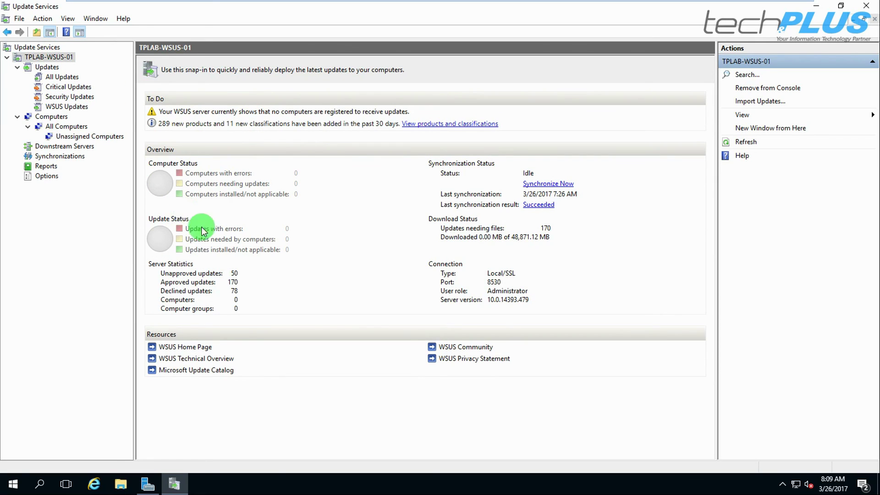
{"action": "left_click", "coordinate": [180, 274]}
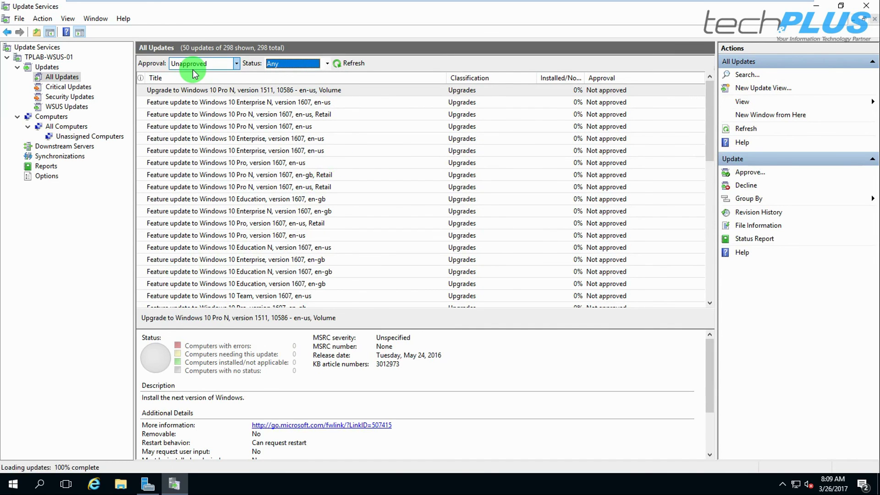
Step: Approve all remaining unapproved updates for install on both All Computers and Unassigned Computers
{"action": "left_click", "coordinate": [183, 92]}
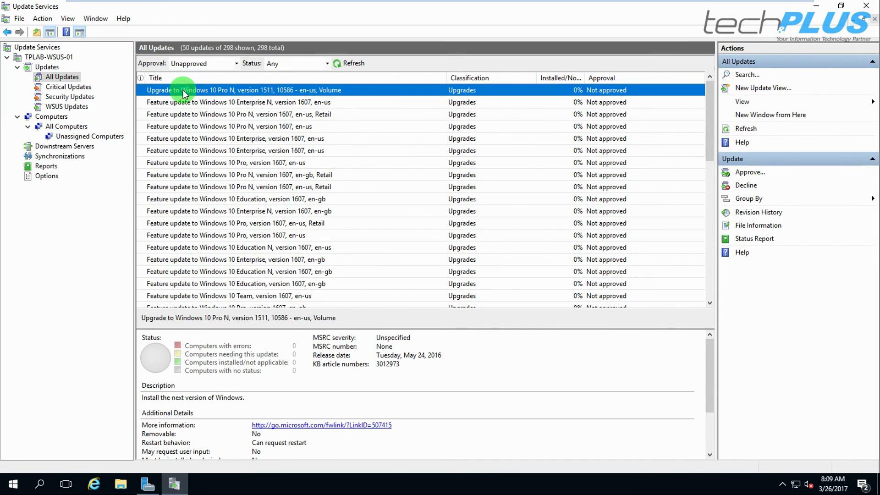
{"action": "key", "text": "ctrl+a"}
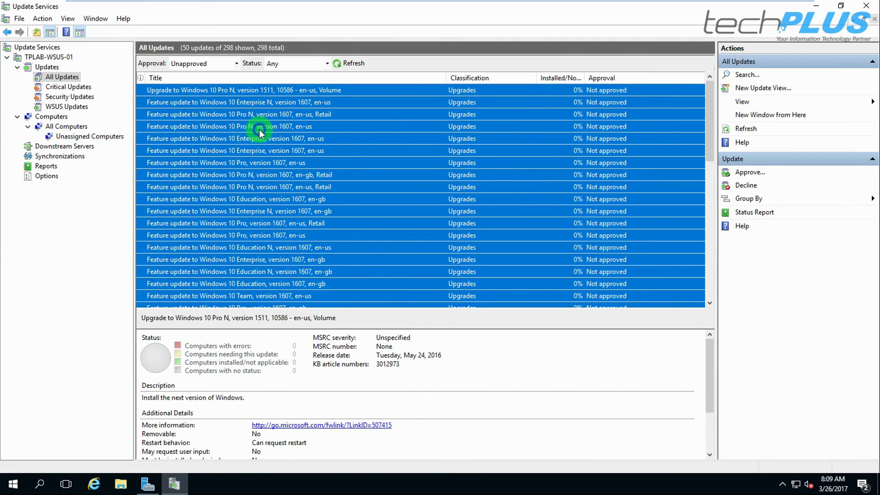
{"action": "right_click", "coordinate": [260, 129]}
{"action": "left_click", "coordinate": [293, 136]}
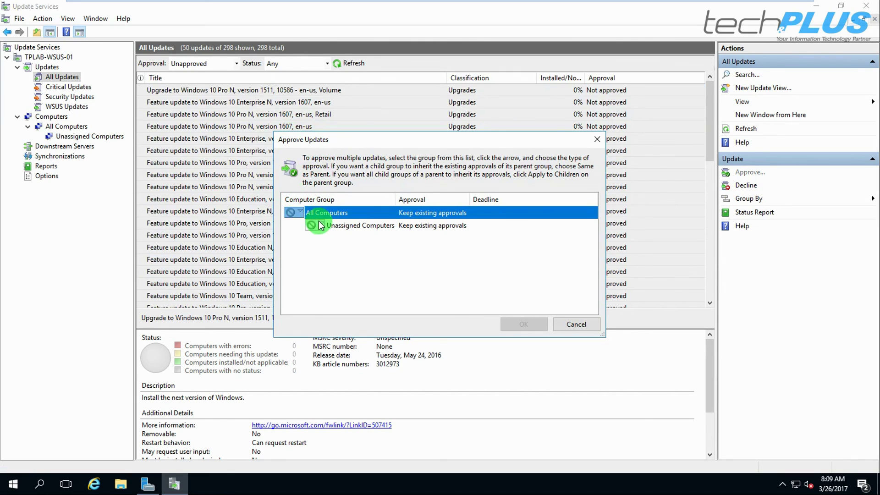
{"action": "left_click", "coordinate": [300, 213]}
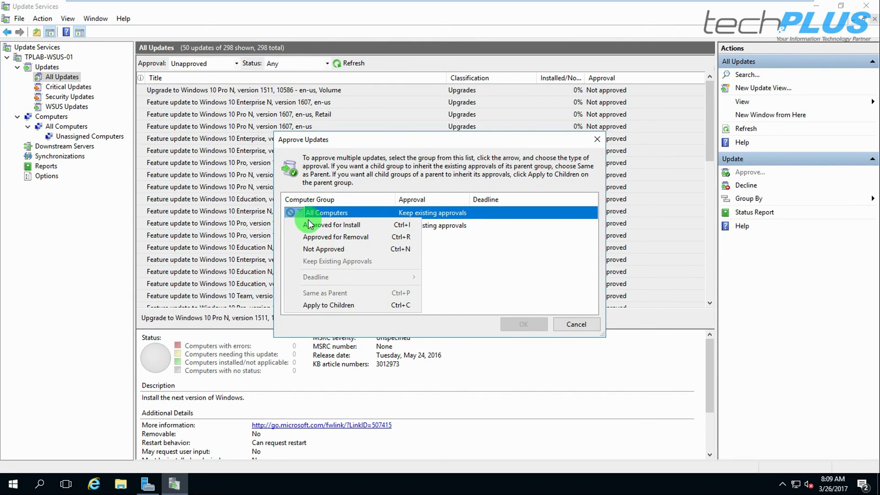
{"action": "left_click", "coordinate": [315, 225]}
{"action": "left_click", "coordinate": [321, 226]}
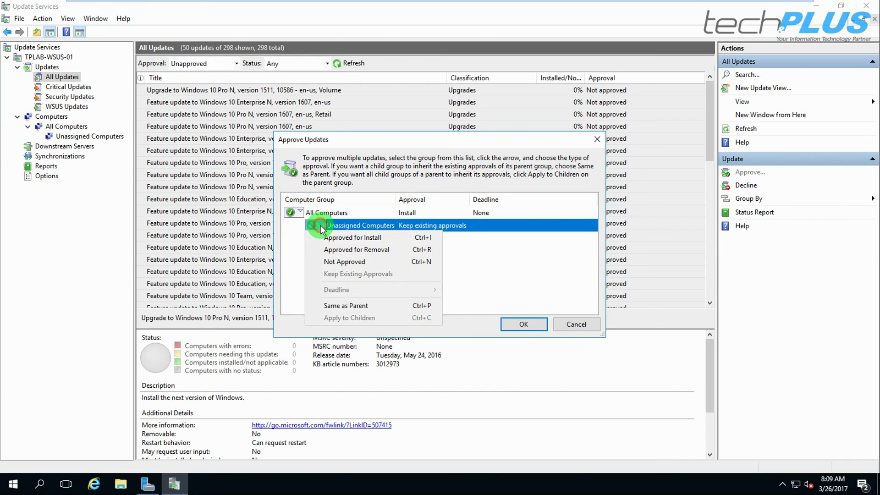
{"action": "left_click", "coordinate": [343, 236]}
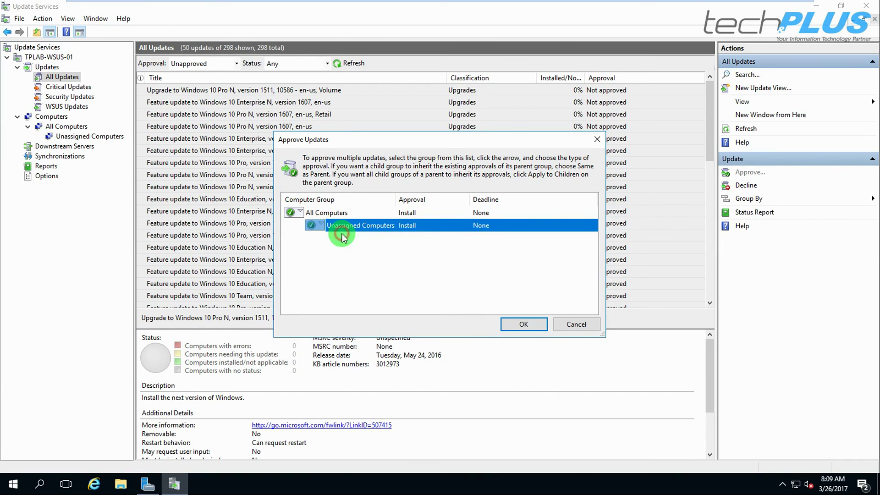
{"action": "left_click", "coordinate": [531, 325]}
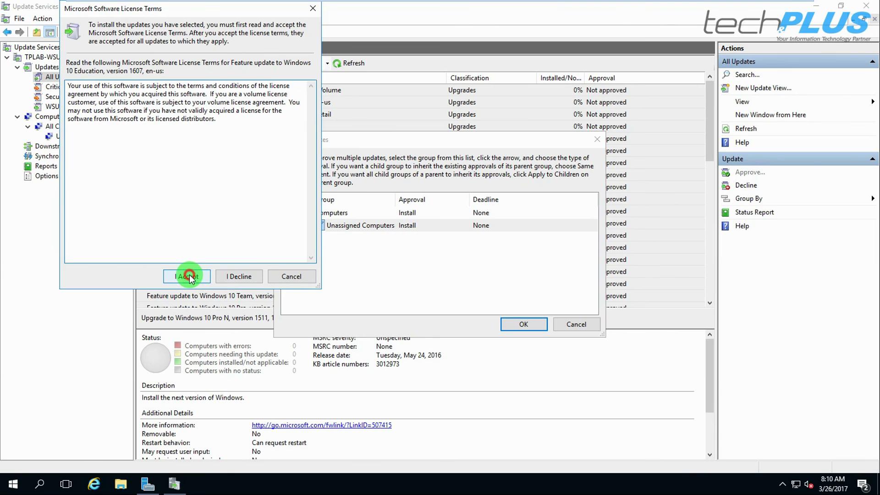
Step: Accept the Microsoft Software License Terms for all the Windows 10 feature updates and upgrades and close the completed approval progress
{"action": "left_click", "coordinate": [190, 276]}
{"action": "left_click", "coordinate": [190, 277]}
{"action": "left_click", "coordinate": [189, 277]}
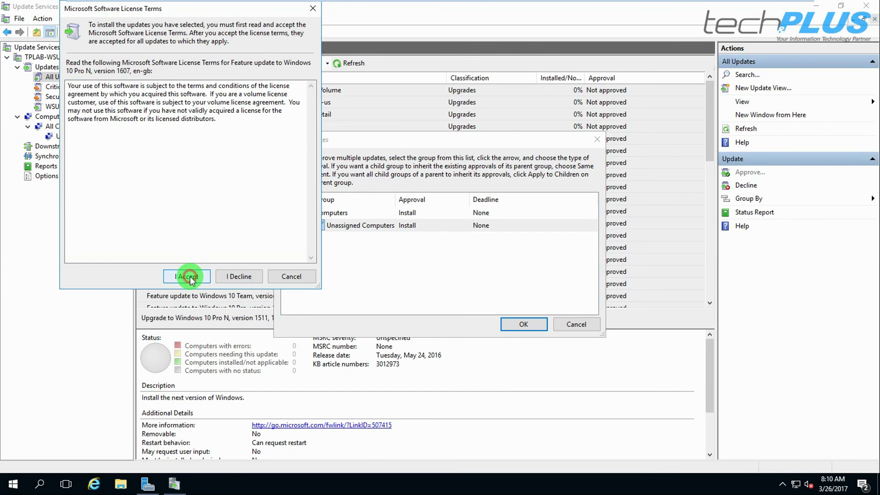
{"action": "left_click", "coordinate": [189, 276]}
{"action": "left_click", "coordinate": [190, 276]}
{"action": "left_click", "coordinate": [190, 277]}
{"action": "left_click", "coordinate": [190, 276]}
{"action": "left_click", "coordinate": [190, 277]}
{"action": "left_click", "coordinate": [190, 277]}
{"action": "left_click", "coordinate": [190, 277]}
{"action": "left_click", "coordinate": [189, 277]}
{"action": "left_click", "coordinate": [190, 276]}
{"action": "left_click", "coordinate": [190, 277]}
{"action": "left_click", "coordinate": [190, 277]}
{"action": "left_click", "coordinate": [190, 276]}
{"action": "left_click", "coordinate": [190, 276]}
{"action": "left_click", "coordinate": [190, 277]}
{"action": "left_click", "coordinate": [190, 277]}
{"action": "left_click", "coordinate": [189, 276]}
{"action": "left_click", "coordinate": [190, 277]}
{"action": "left_click", "coordinate": [190, 276]}
{"action": "left_click", "coordinate": [189, 276]}
{"action": "left_click", "coordinate": [190, 277]}
{"action": "left_click", "coordinate": [190, 276]}
{"action": "left_click", "coordinate": [190, 276]}
{"action": "left_click", "coordinate": [190, 277]}
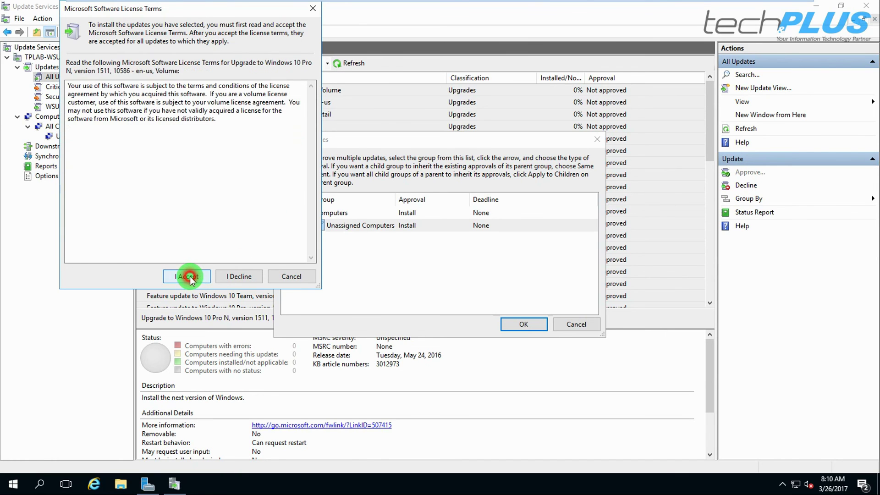
{"action": "left_click", "coordinate": [190, 276]}
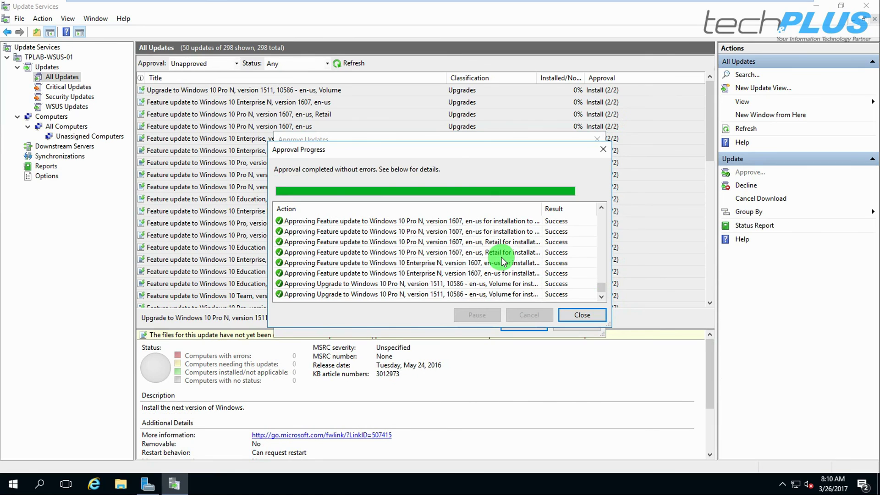
{"action": "left_click", "coordinate": [582, 315]}
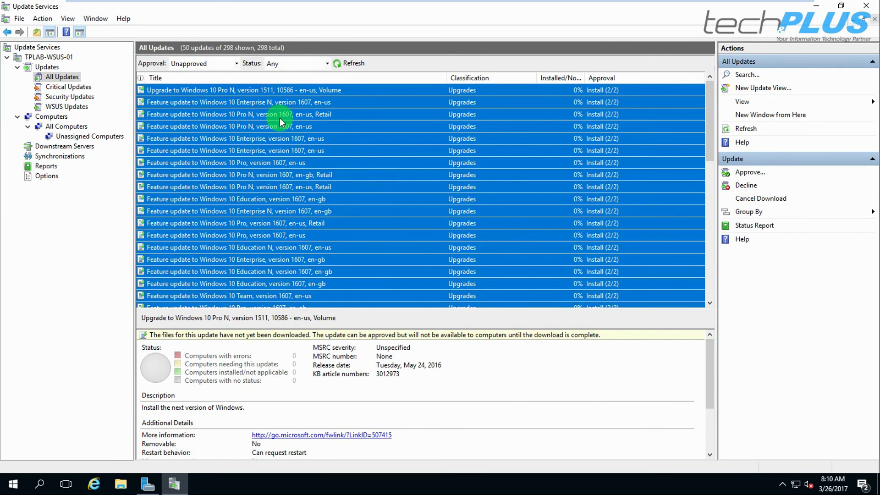
Step: Refresh the All Updates list, filter it to Approved updates with any status, and review the approved updates
{"action": "left_click", "coordinate": [342, 63]}
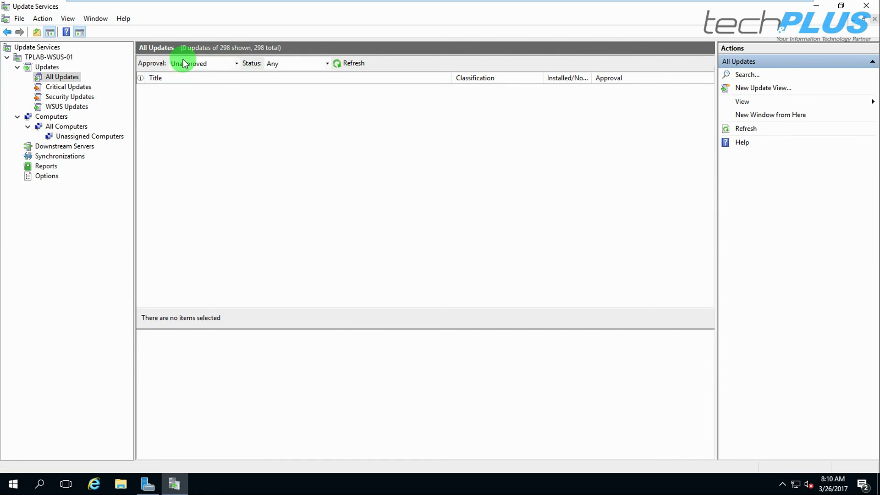
{"action": "left_click", "coordinate": [232, 64]}
{"action": "left_click", "coordinate": [183, 84]}
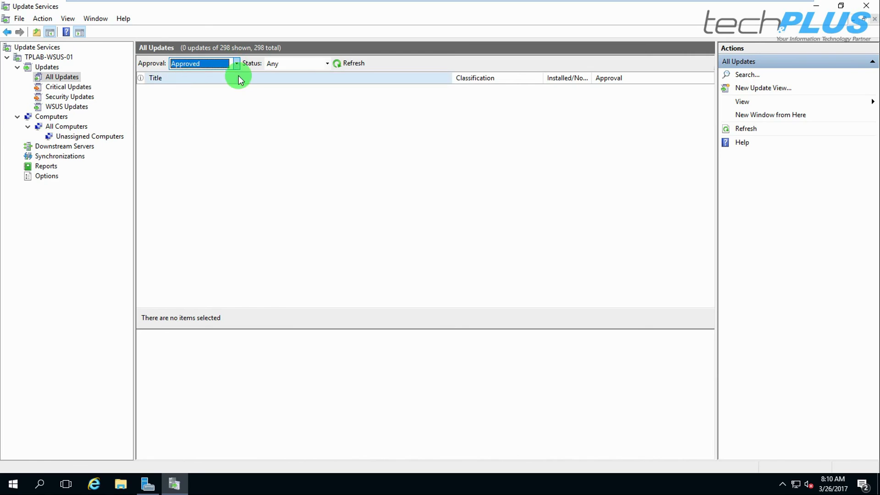
{"action": "left_click", "coordinate": [342, 63]}
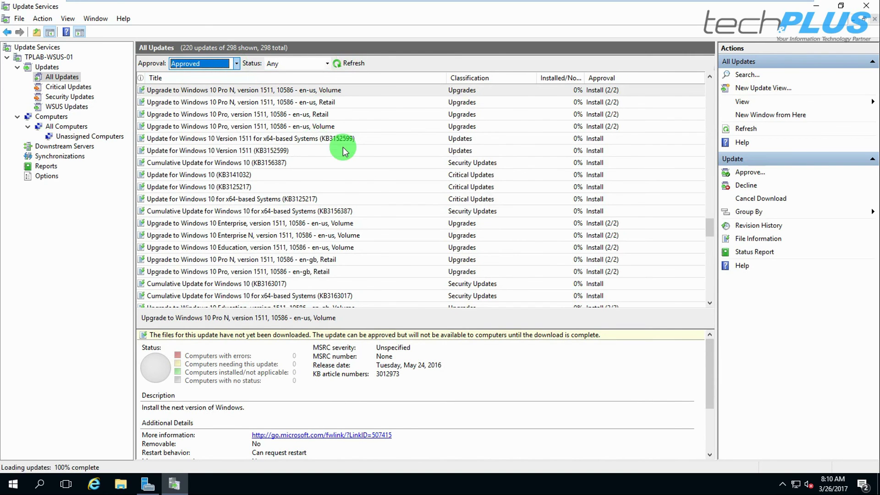
{"action": "scroll", "coordinate": [365, 176], "scroll_direction": "down", "scroll_amount": 6}
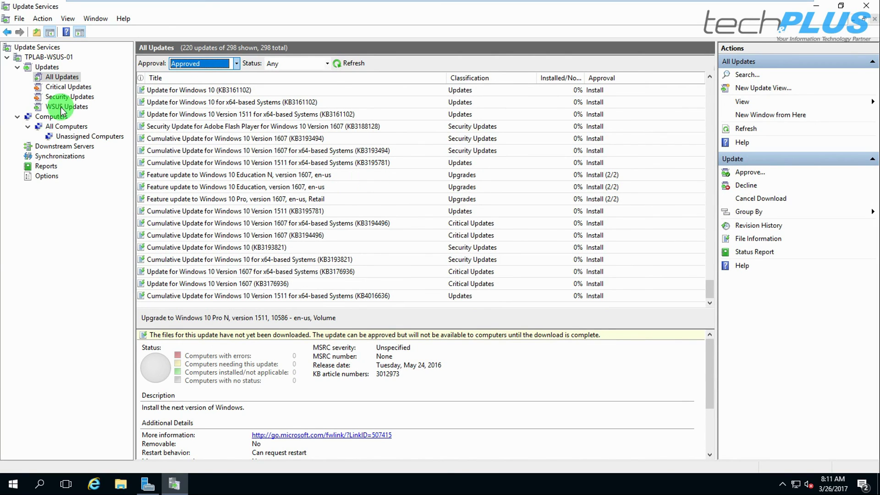
Step: List the critical updates with approval set to Approved and status set to Any
{"action": "left_click", "coordinate": [63, 89]}
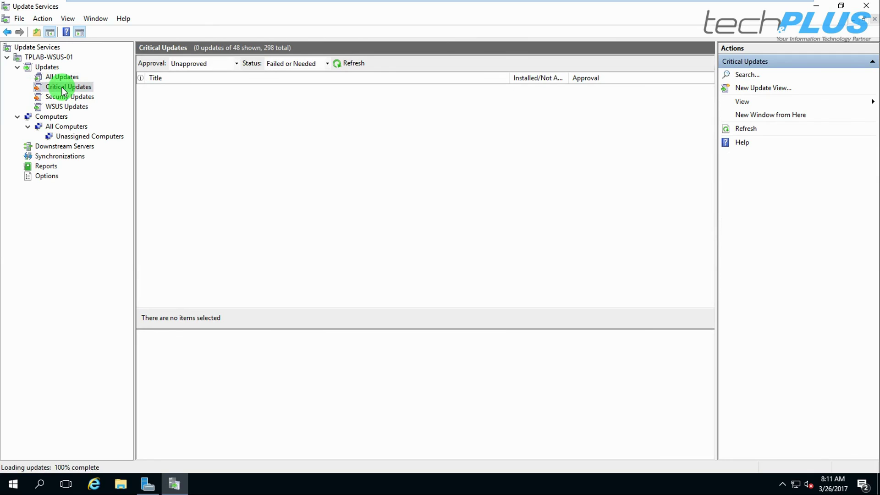
{"action": "left_click", "coordinate": [236, 63]}
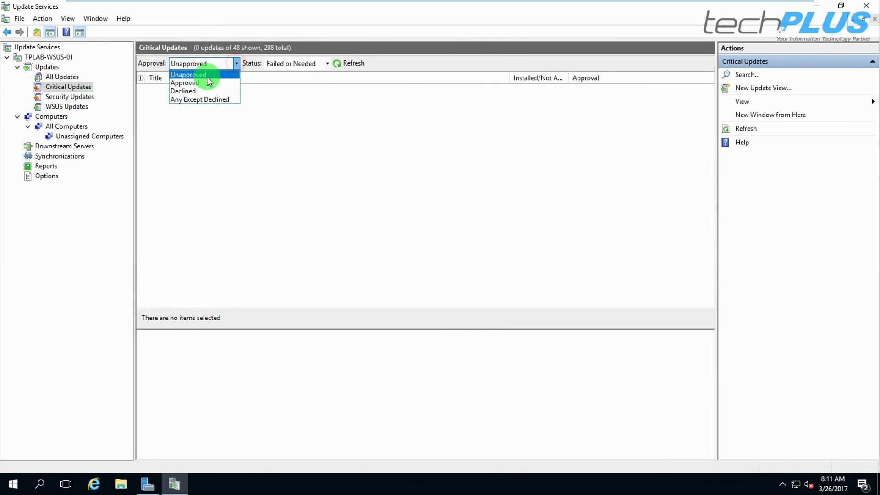
{"action": "left_click", "coordinate": [209, 83]}
{"action": "left_click", "coordinate": [340, 62]}
{"action": "left_click", "coordinate": [328, 63]}
{"action": "left_click", "coordinate": [270, 123]}
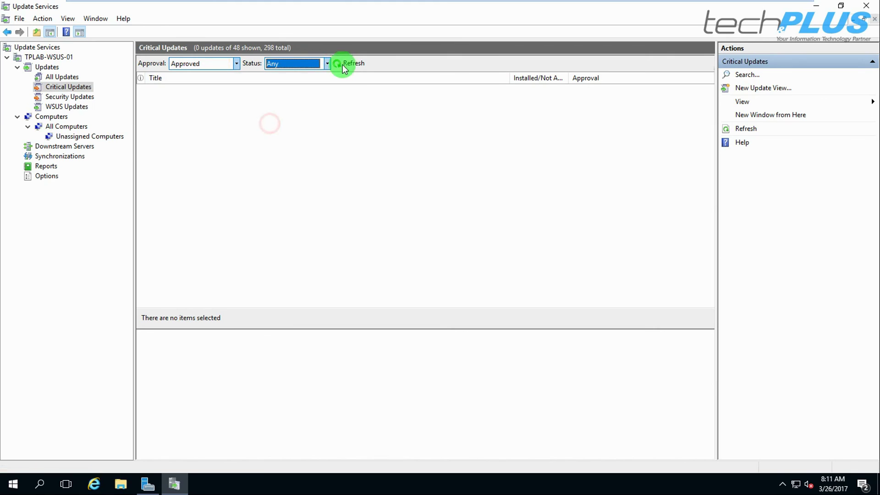
{"action": "left_click", "coordinate": [340, 64]}
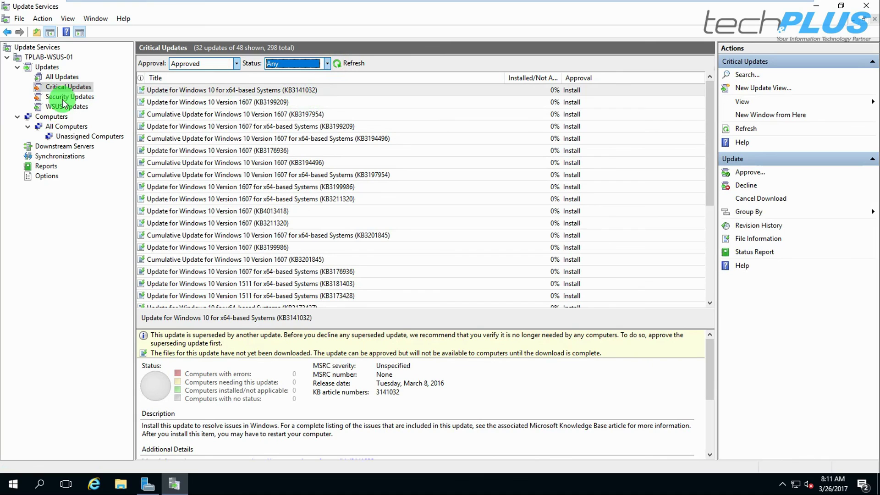
Step: Refresh the All Computers and Unassigned Computers groups with status Any to check for registered workstations
{"action": "left_click", "coordinate": [61, 128]}
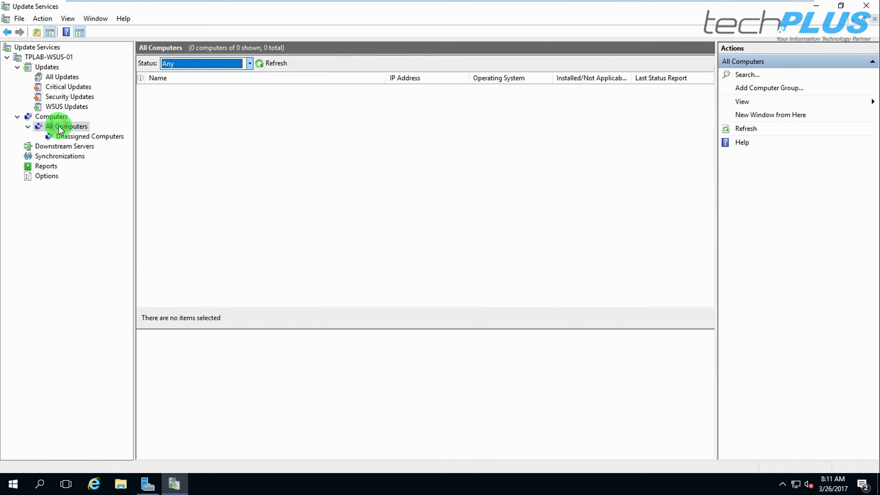
{"action": "left_click", "coordinate": [270, 62]}
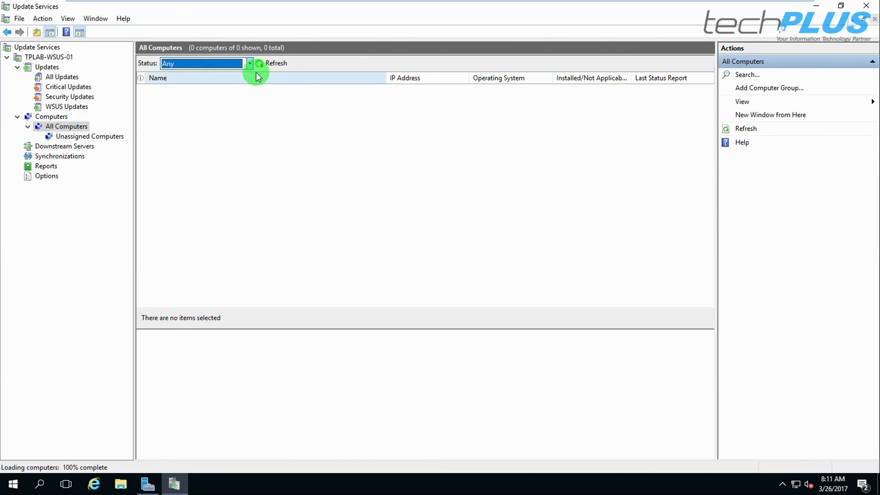
{"action": "left_click", "coordinate": [83, 136]}
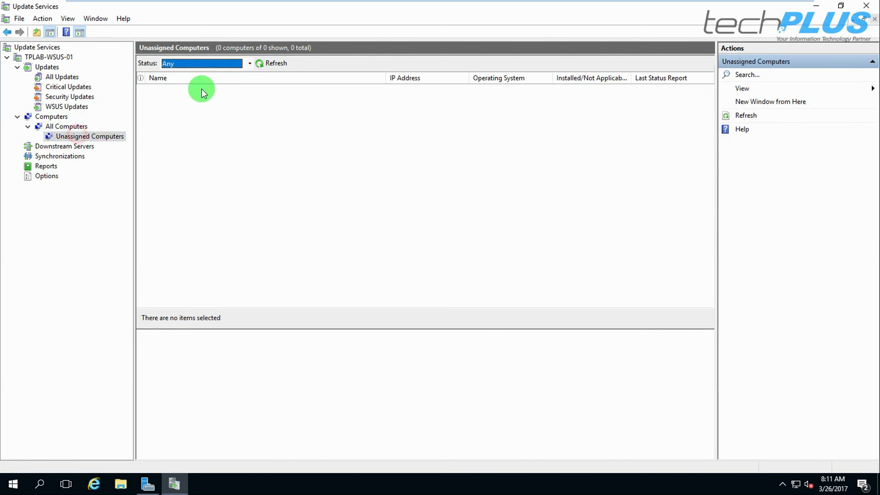
{"action": "left_click", "coordinate": [259, 64]}
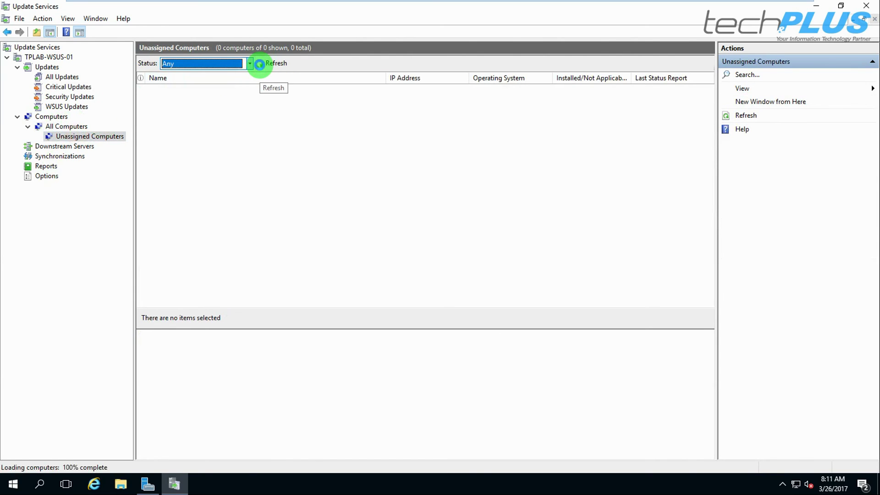
{"action": "left_click", "coordinate": [255, 66]}
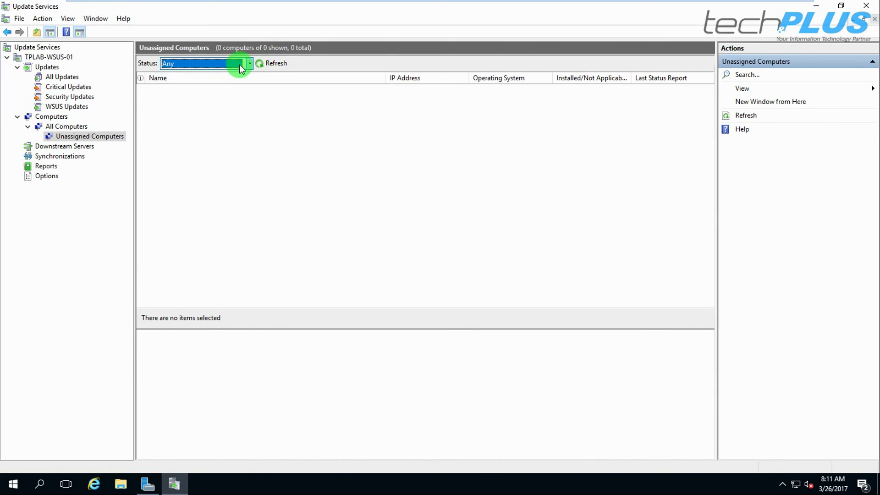
{"action": "left_click", "coordinate": [239, 64]}
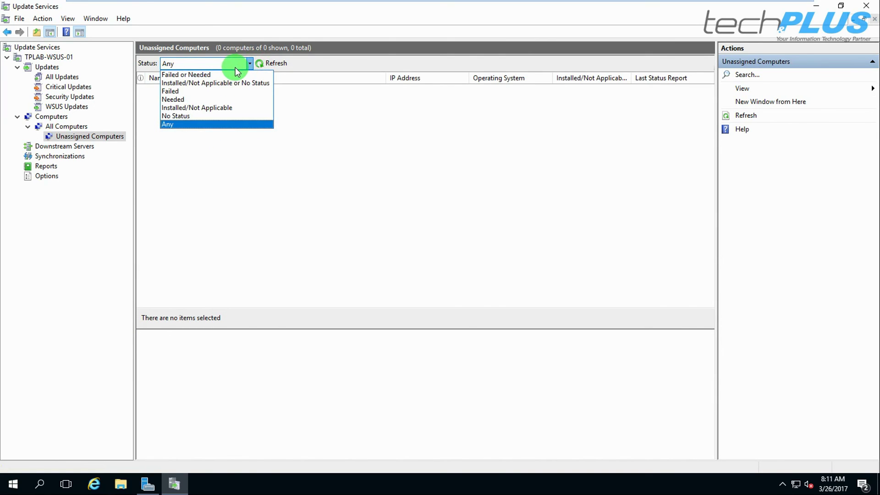
{"action": "left_click", "coordinate": [315, 129]}
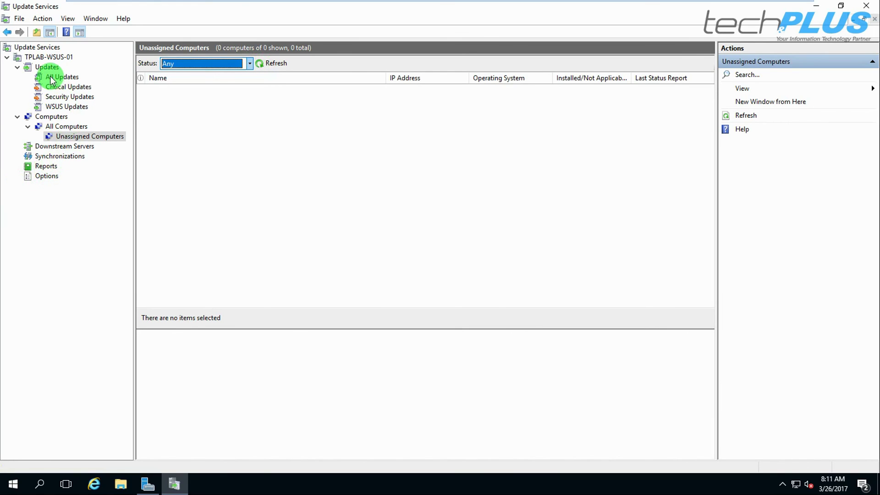
Step: Switch to the TPLAB-PC-01 machine and open Windows Update in its Update & security settings
{"action": "mouse_move", "coordinate": [280, 2]}
{"action": "left_click", "coordinate": [652, 13]}
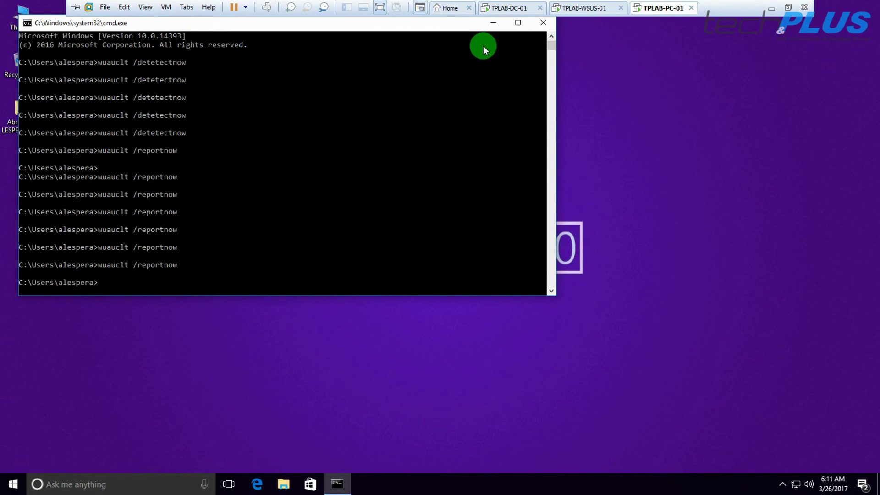
{"action": "left_click", "coordinate": [11, 484]}
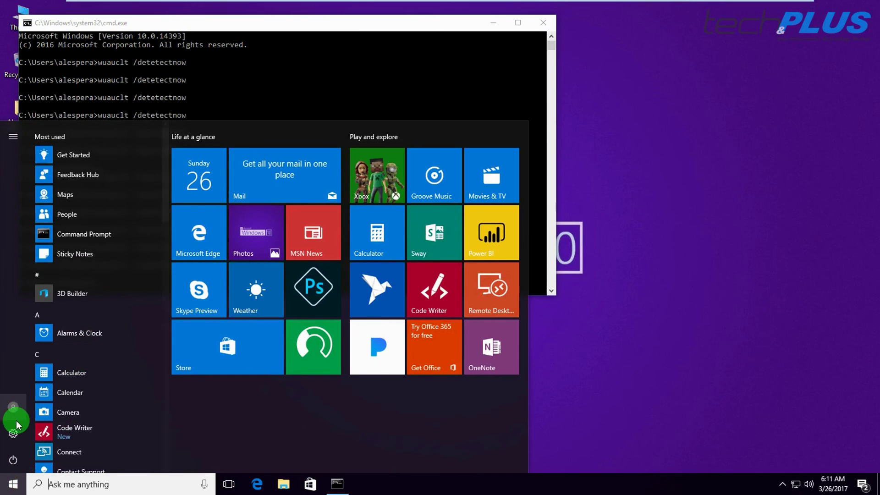
{"action": "left_click", "coordinate": [14, 433]}
{"action": "left_click", "coordinate": [405, 266]}
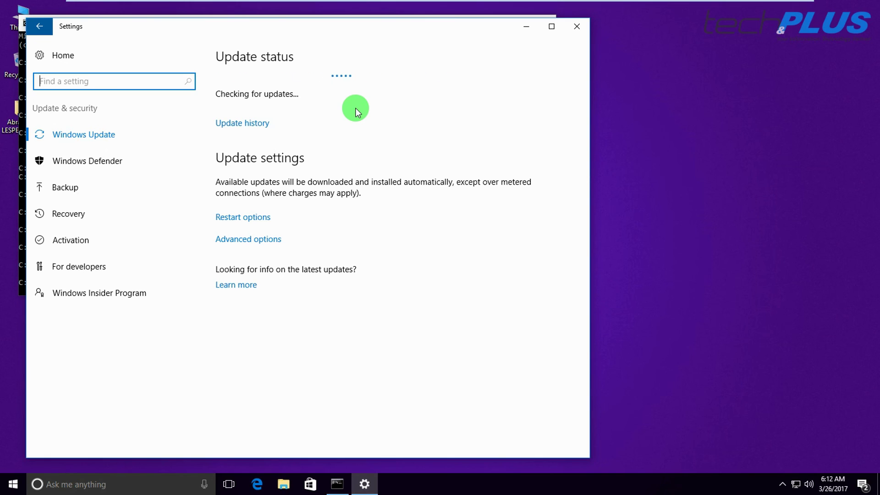
Step: Switch back to TPLAB-WSUS-01 and check the status summary of its computers by group
{"action": "mouse_move", "coordinate": [411, 4]}
{"action": "left_click", "coordinate": [589, 8]}
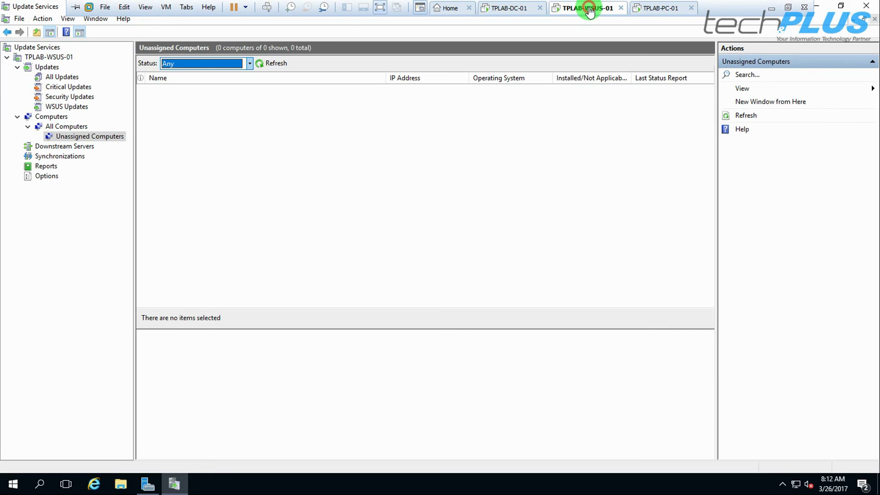
{"action": "left_click", "coordinate": [64, 127]}
{"action": "left_click", "coordinate": [54, 118]}
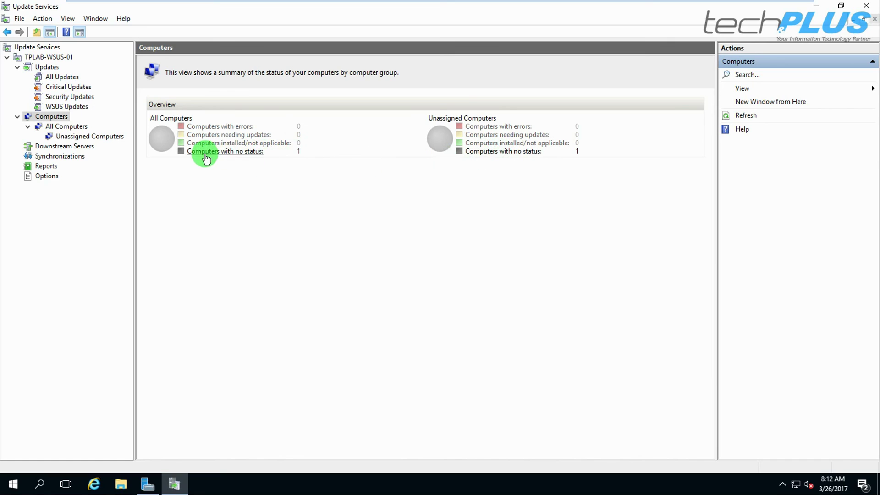
Step: Alternate between TPLAB-PC-01 and TPLAB-WSUS-01 to check the workstation's update search against the server's computer summary
{"action": "mouse_move", "coordinate": [508, 12]}
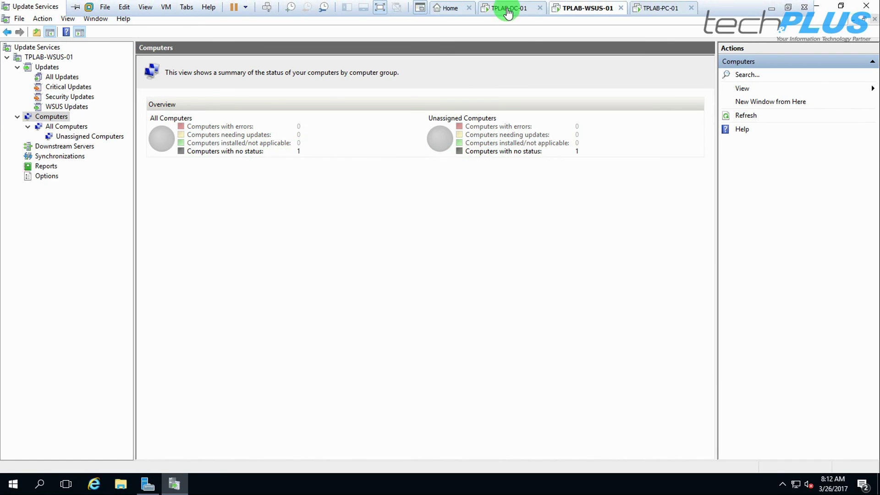
{"action": "left_click", "coordinate": [660, 9]}
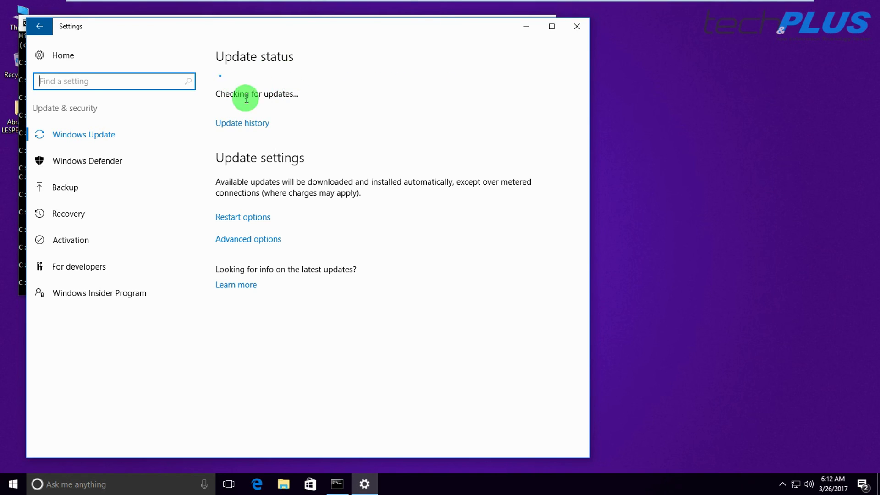
{"action": "left_click", "coordinate": [592, 9]}
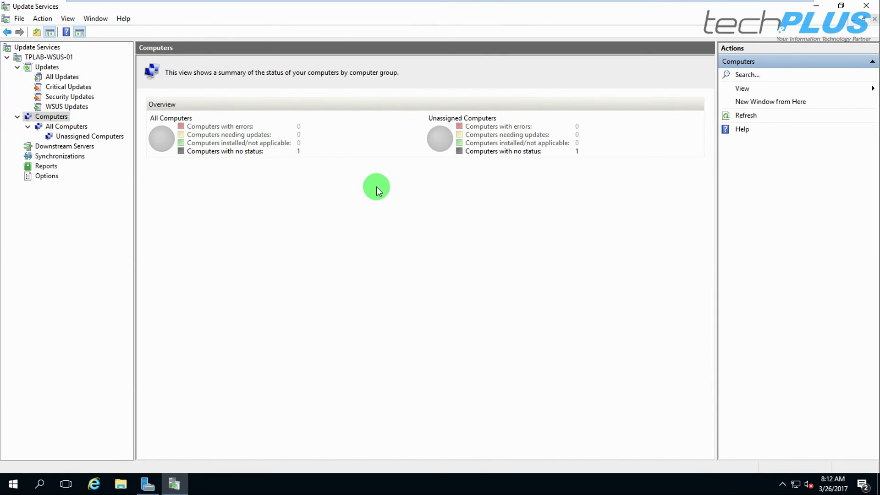
{"action": "left_click", "coordinate": [644, 5]}
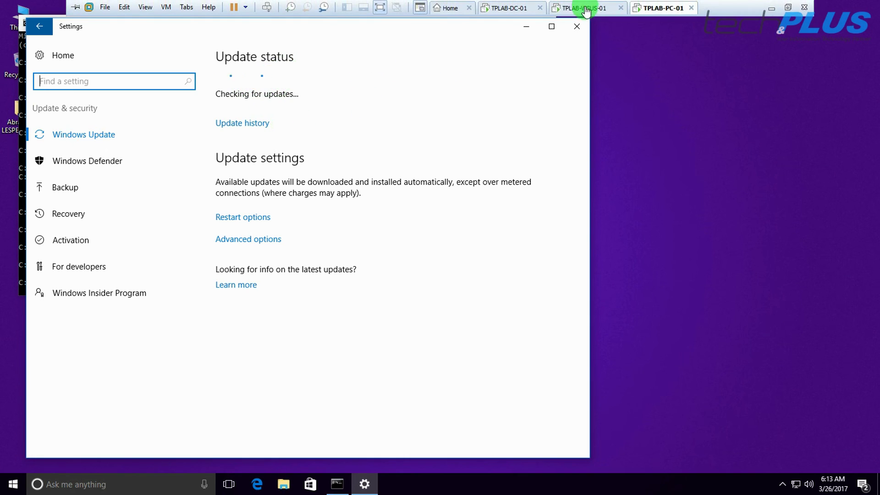
Step: Return to TPLAB-WSUS-01 and open the update server's options
{"action": "left_click", "coordinate": [582, 10]}
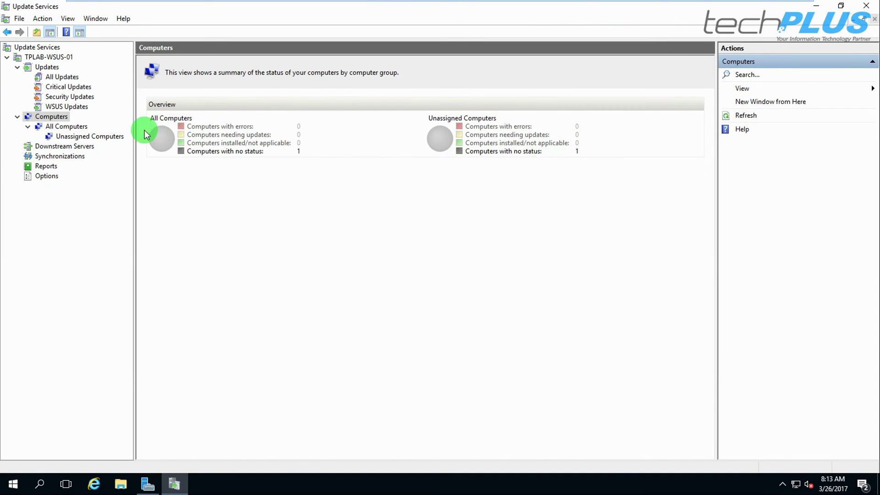
{"action": "left_click", "coordinate": [46, 175]}
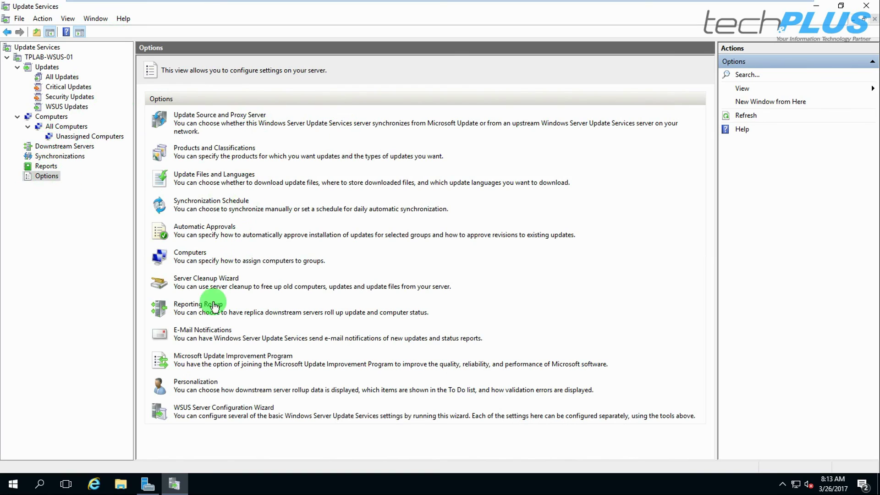